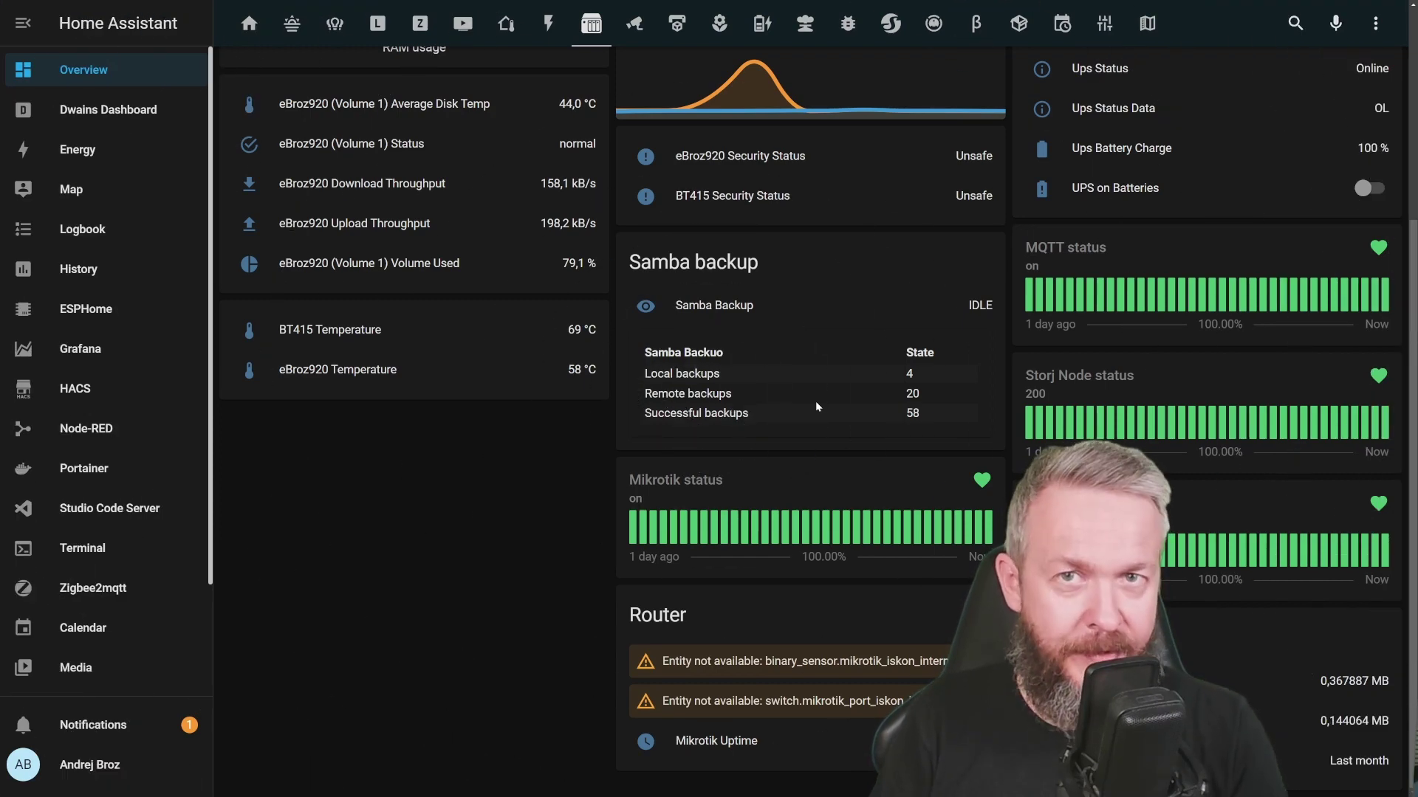
# Go to the Add-on Store via Settings > Add-ons.
pyautogui.scroll(-5, 103, 369)
pyautogui.click(82, 664)
pyautogui.click(741, 447)
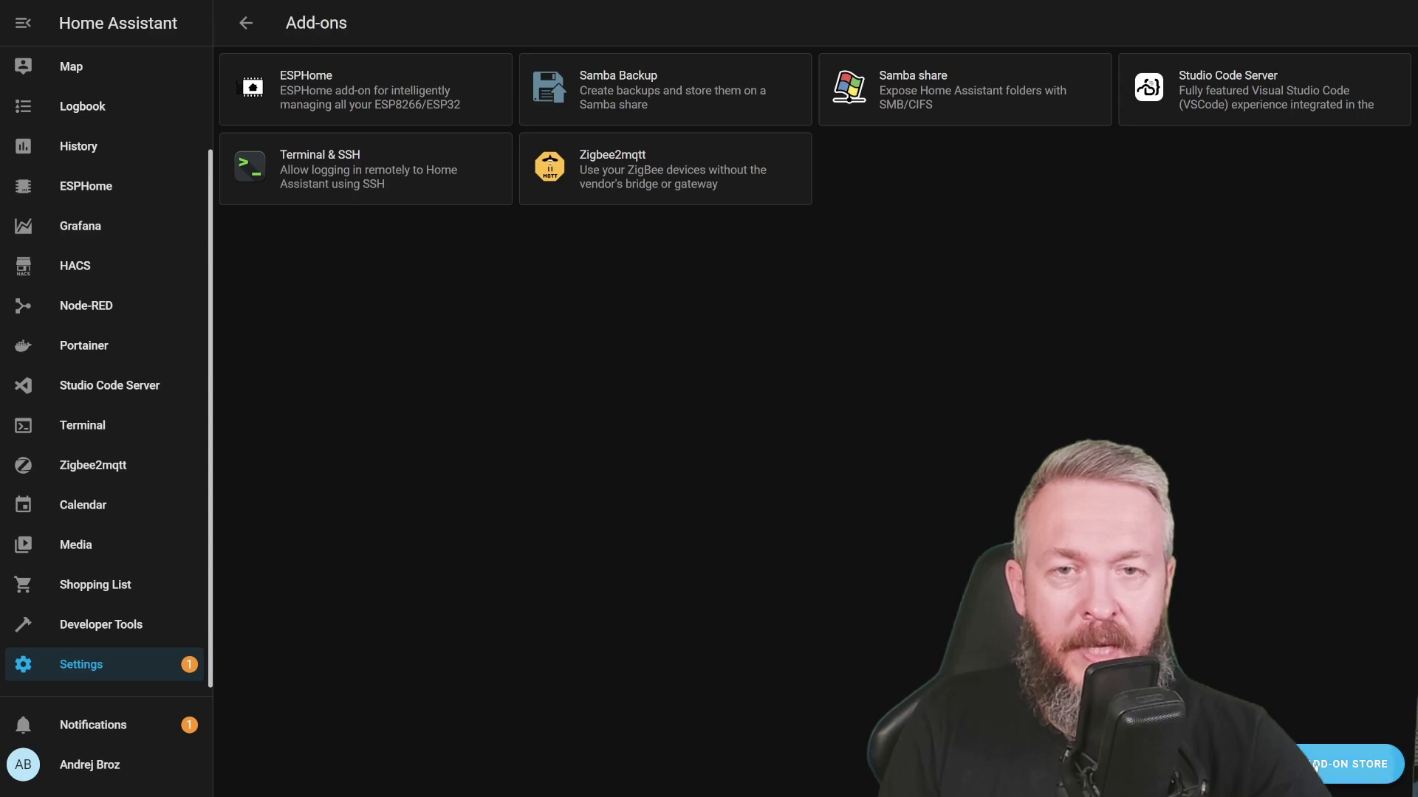
pyautogui.click(1315, 765)
# Scroll to the Community Add-ons and open the Uptime Kuma add-on's page.
pyautogui.scroll(-10, 792, 351)
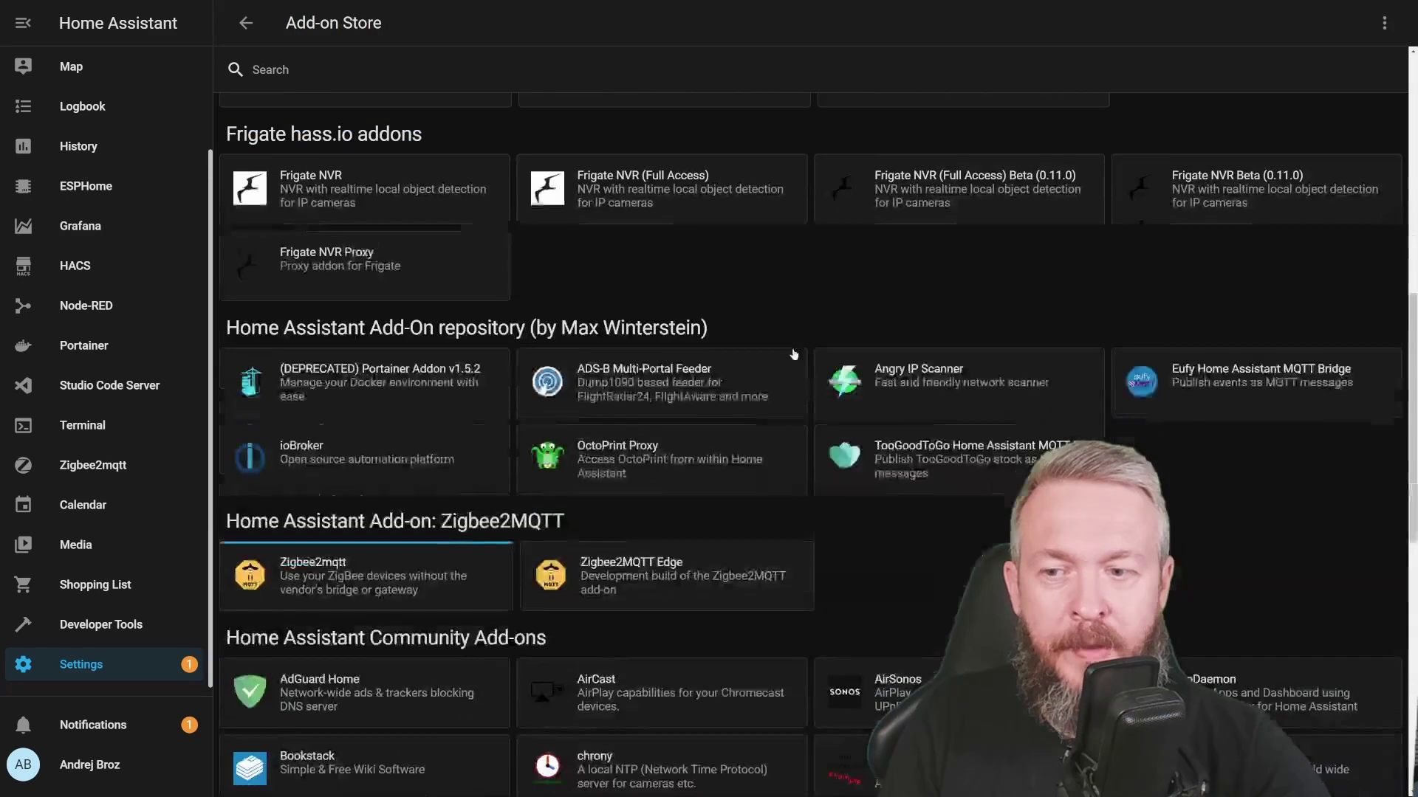
pyautogui.scroll(-5, 794, 355)
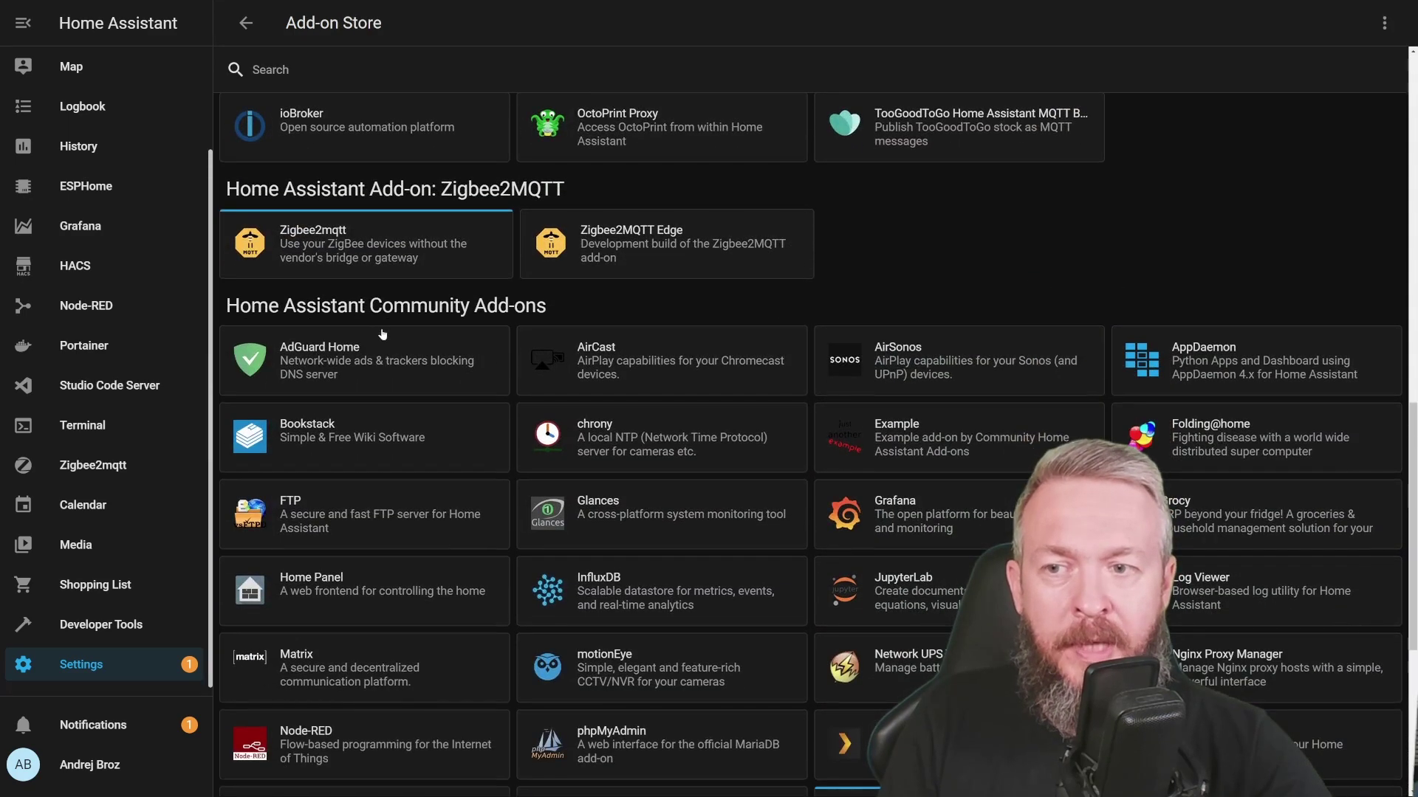
pyautogui.scroll(-5, 442, 347)
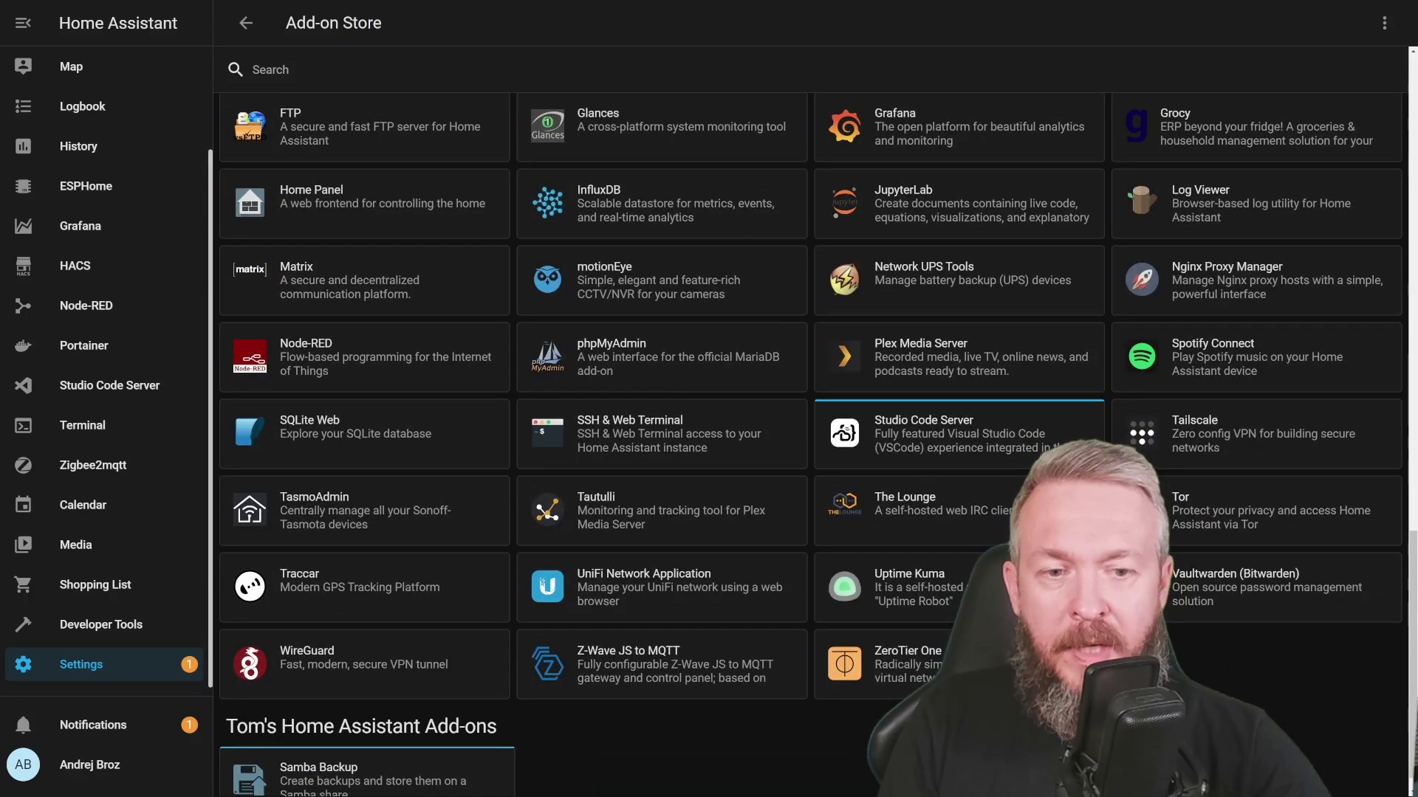
pyautogui.scroll(-1, 902, 547)
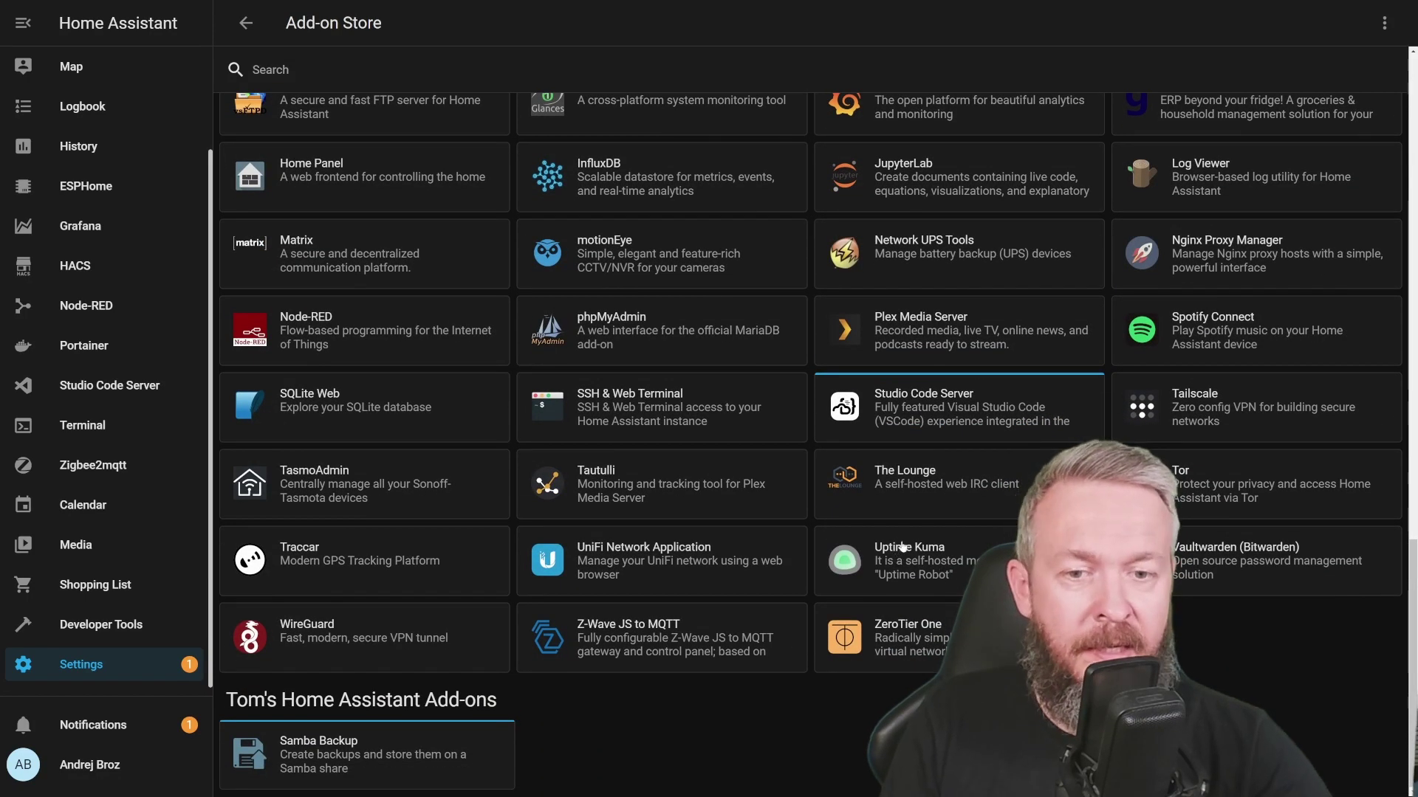
pyautogui.click(903, 561)
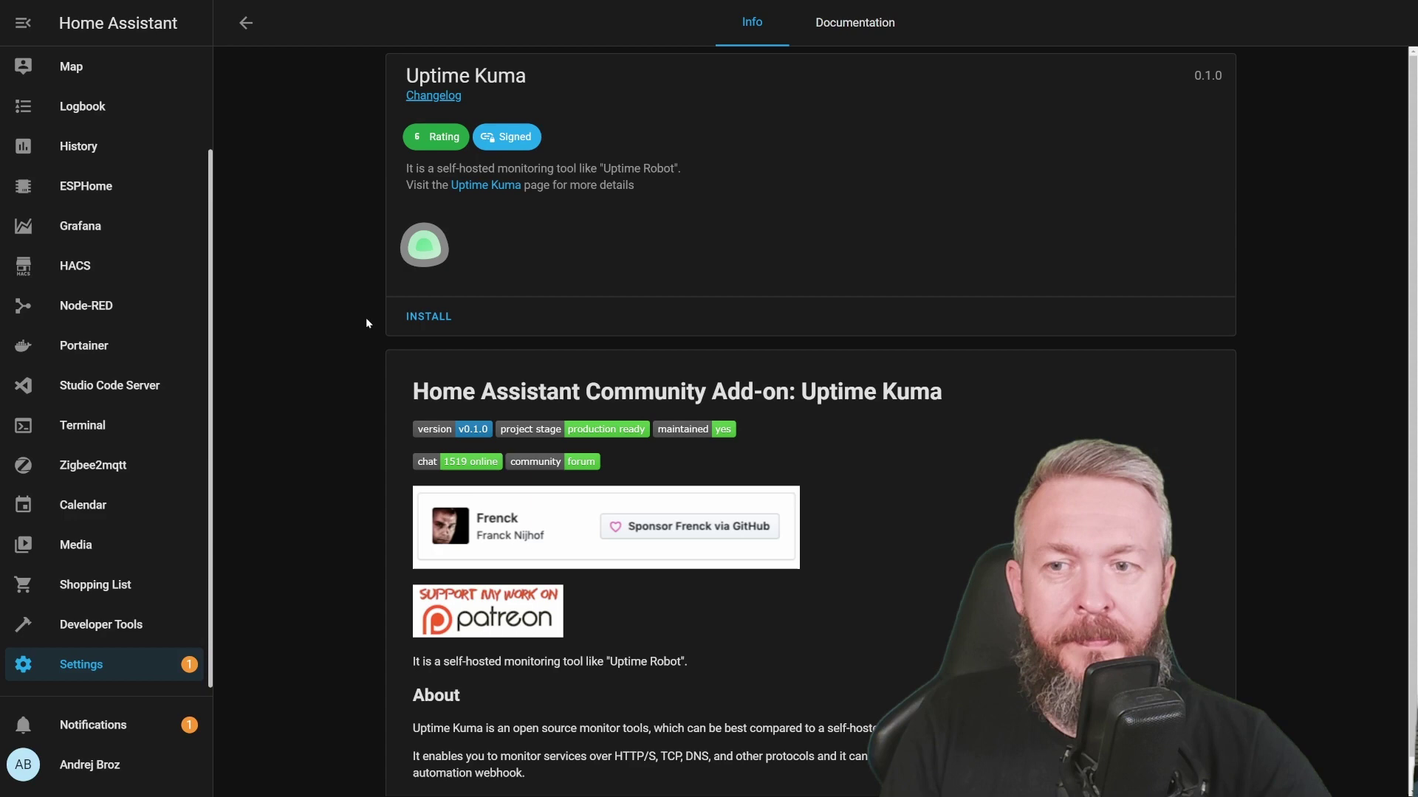
# Install Uptime Kuma, turn on Watchdog, and confirm the web interface port is 3001.
pyautogui.click(417, 317)
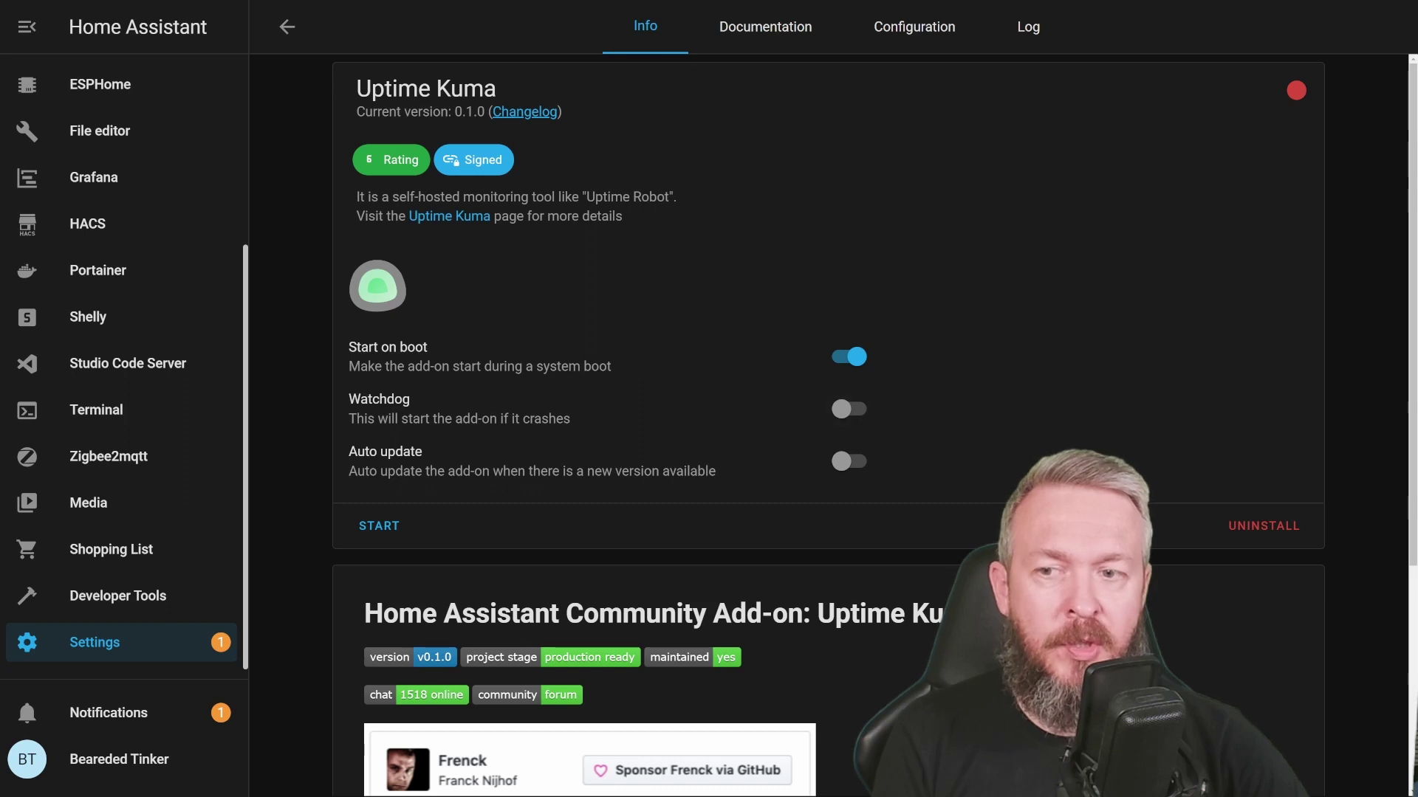
pyautogui.click(832, 415)
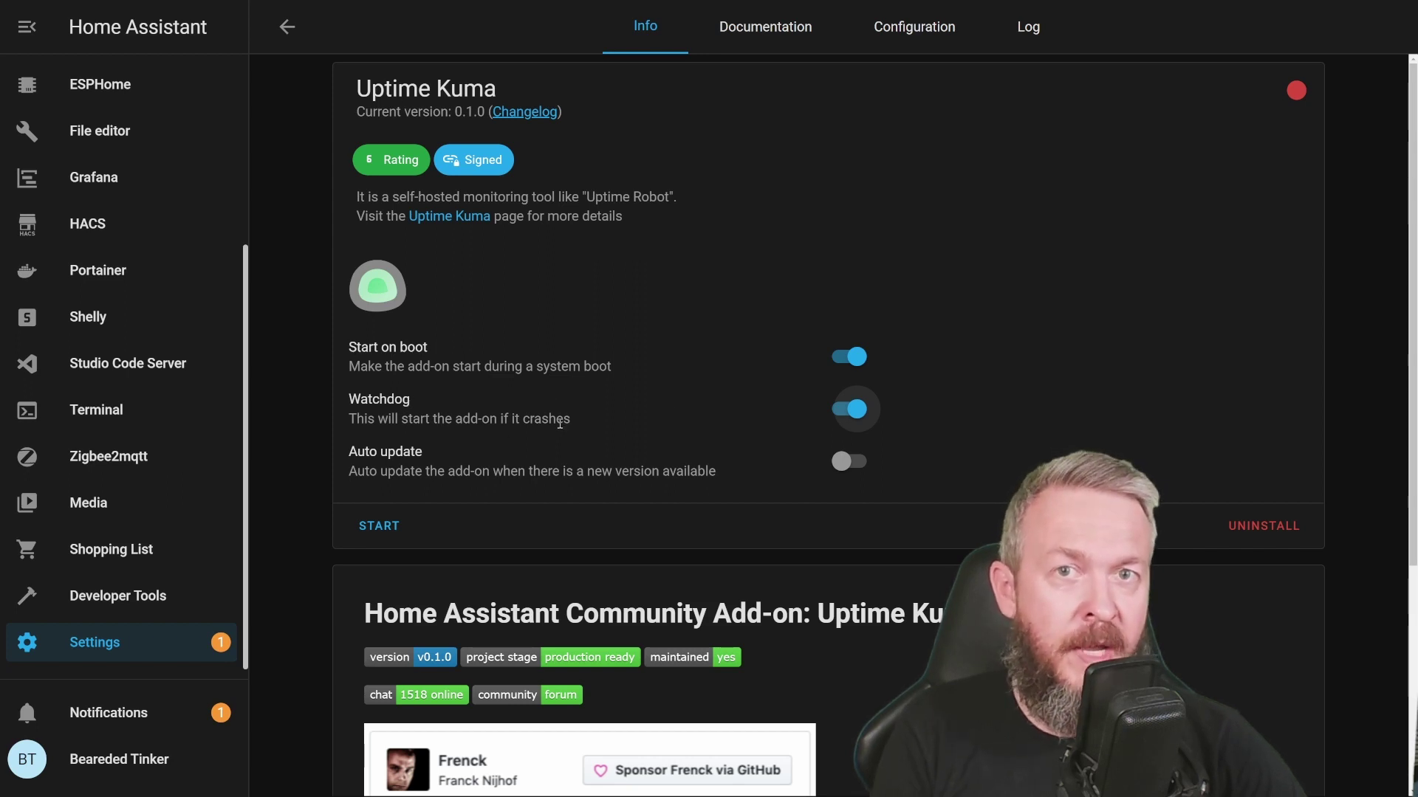
pyautogui.click(915, 36)
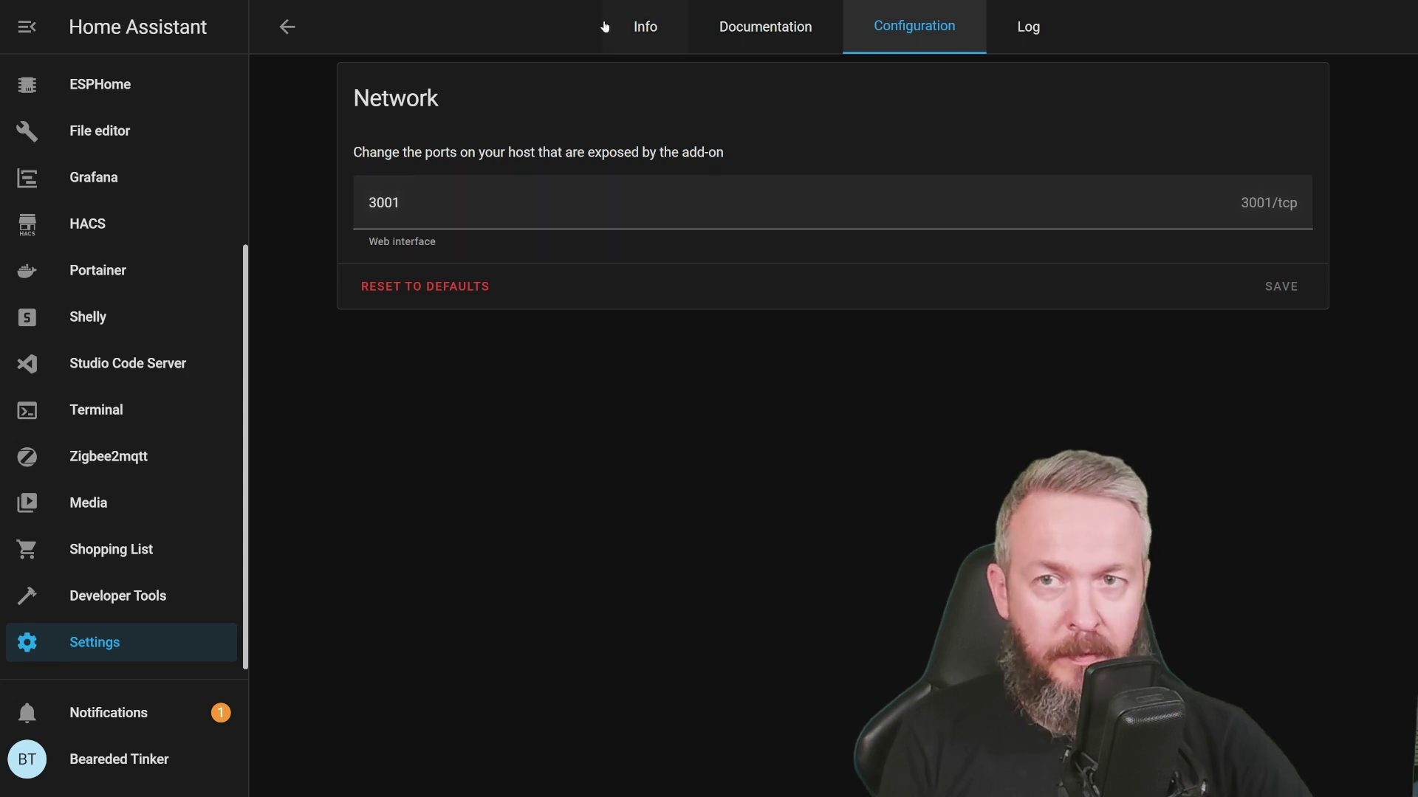
pyautogui.click(639, 28)
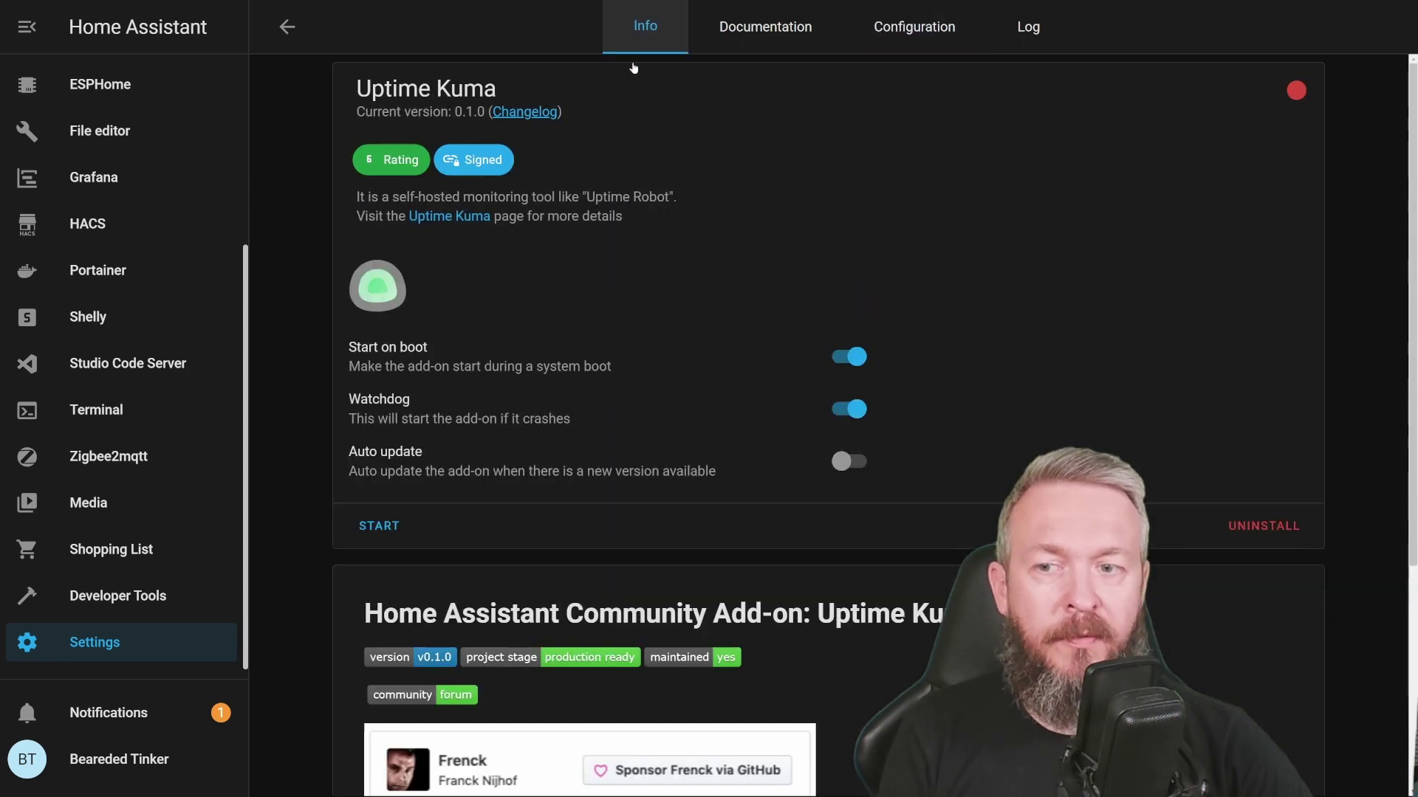
# Start Uptime Kuma and refresh its log to confirm it listens on port 3001.
pyautogui.click(379, 524)
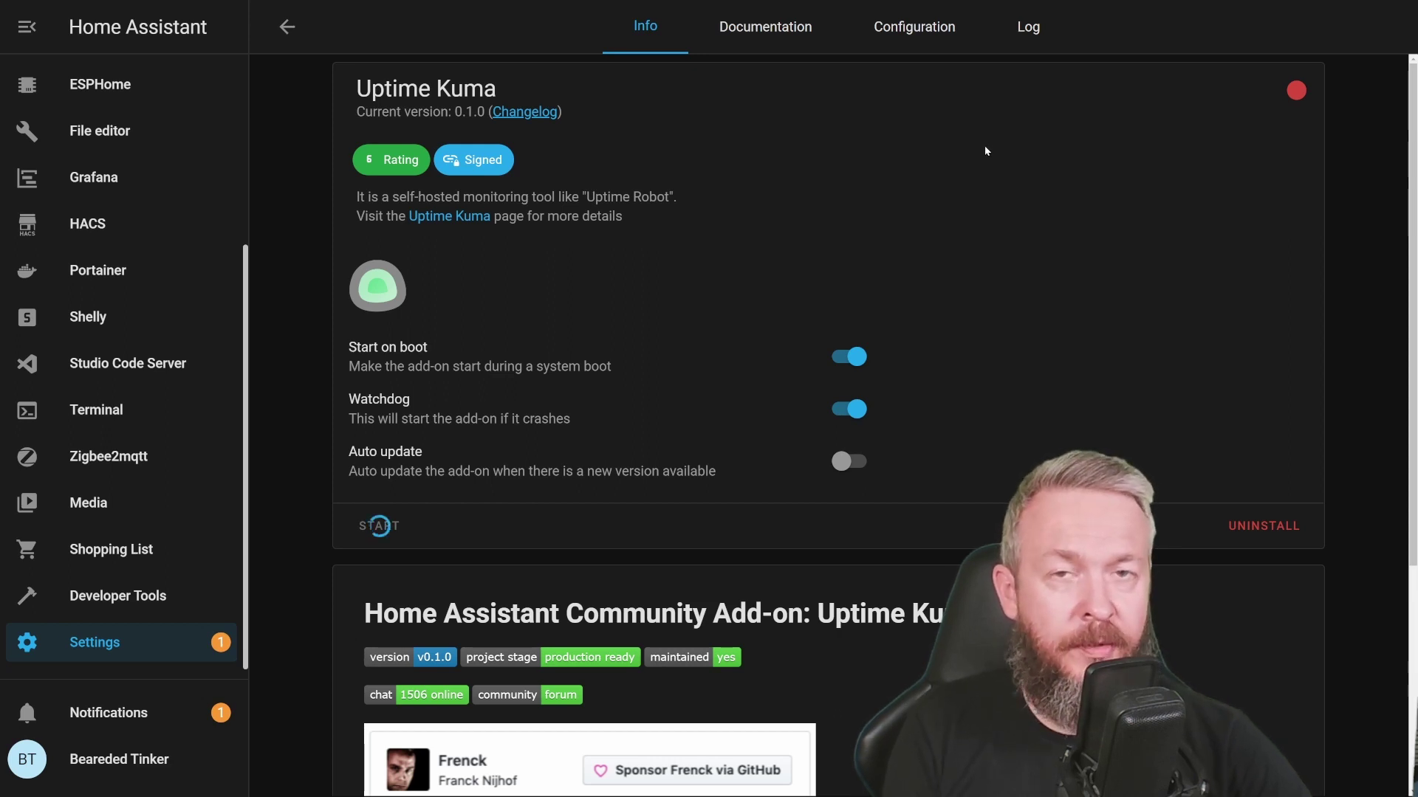
pyautogui.click(1028, 26)
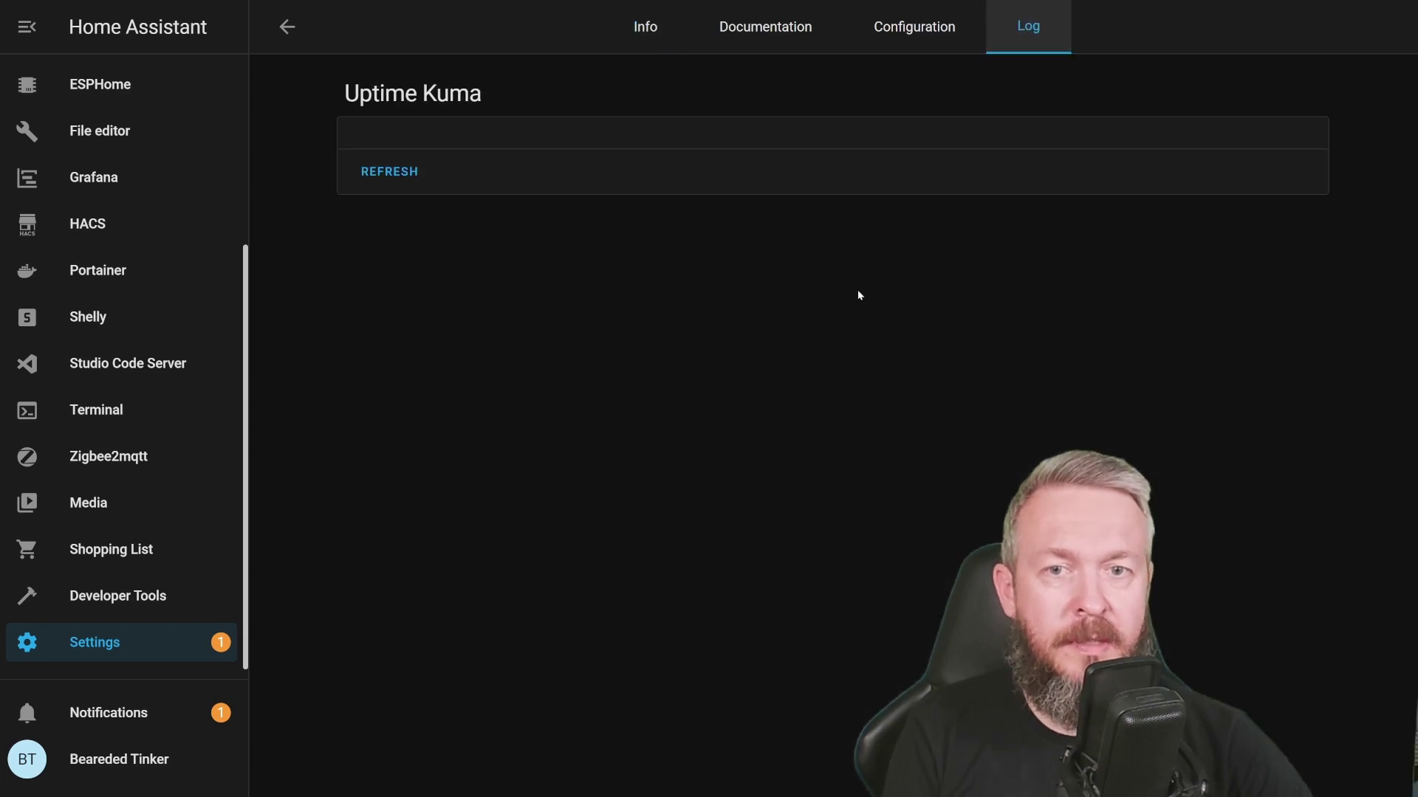
pyautogui.click(389, 172)
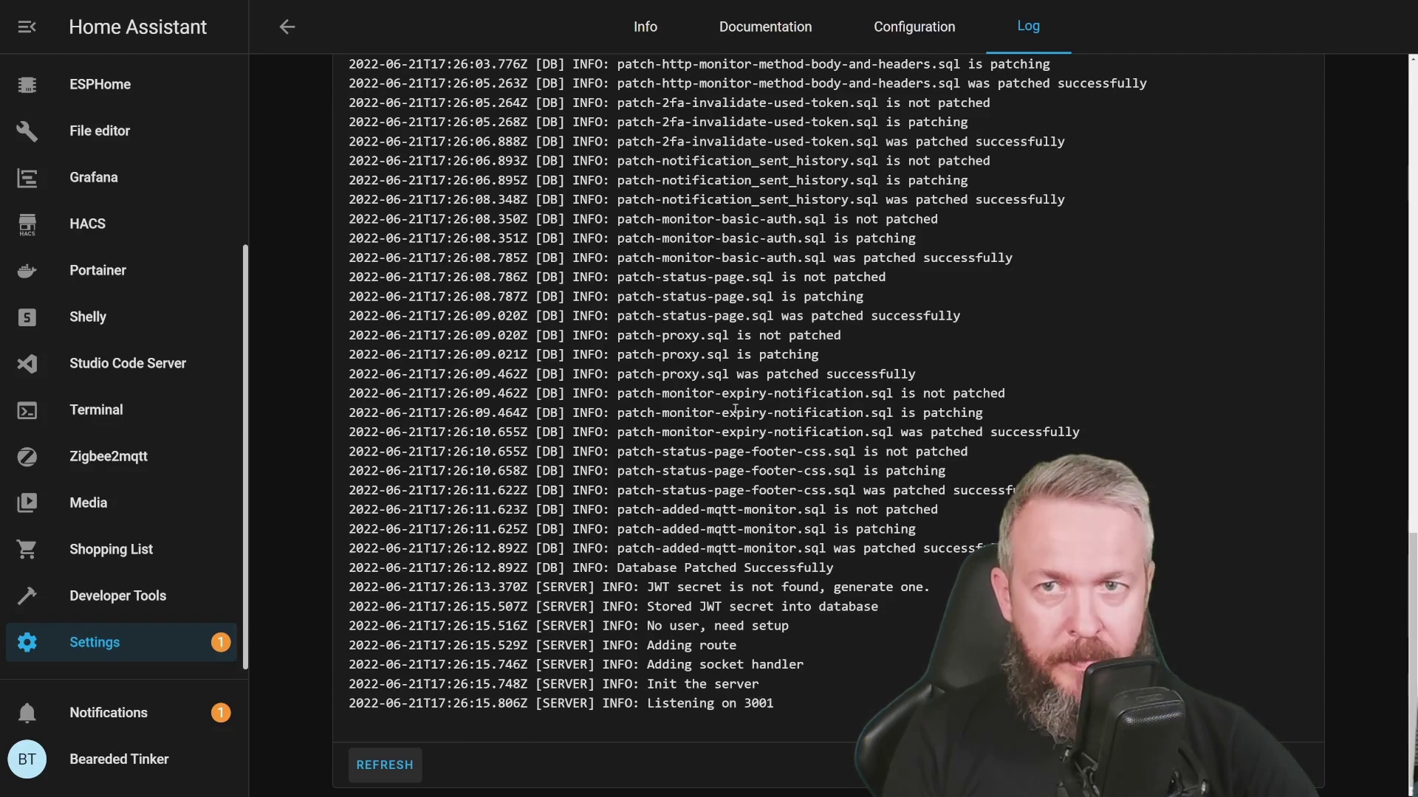
pyautogui.click(640, 28)
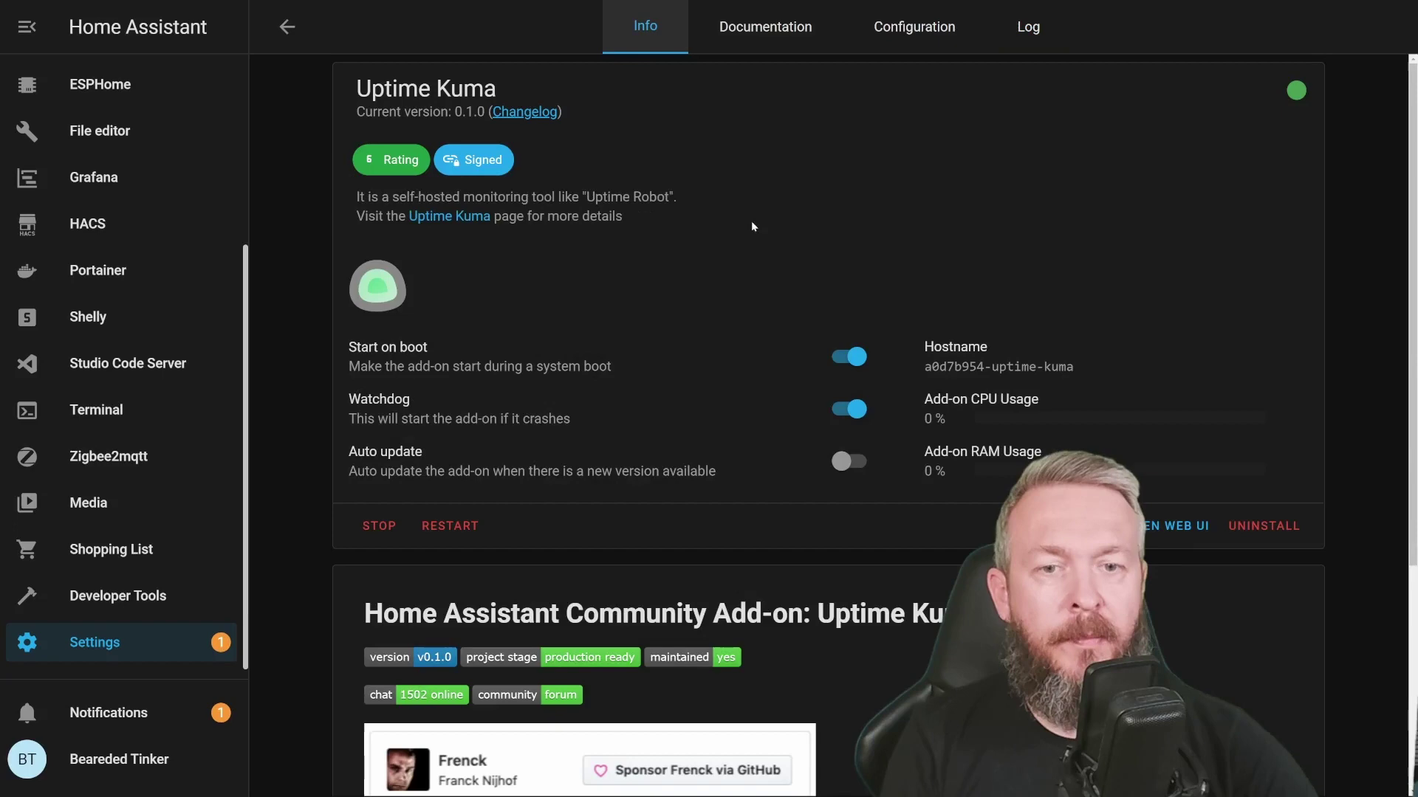
# Open the Uptime Kuma web UI and enter an admin username and password.
pyautogui.click(1172, 526)
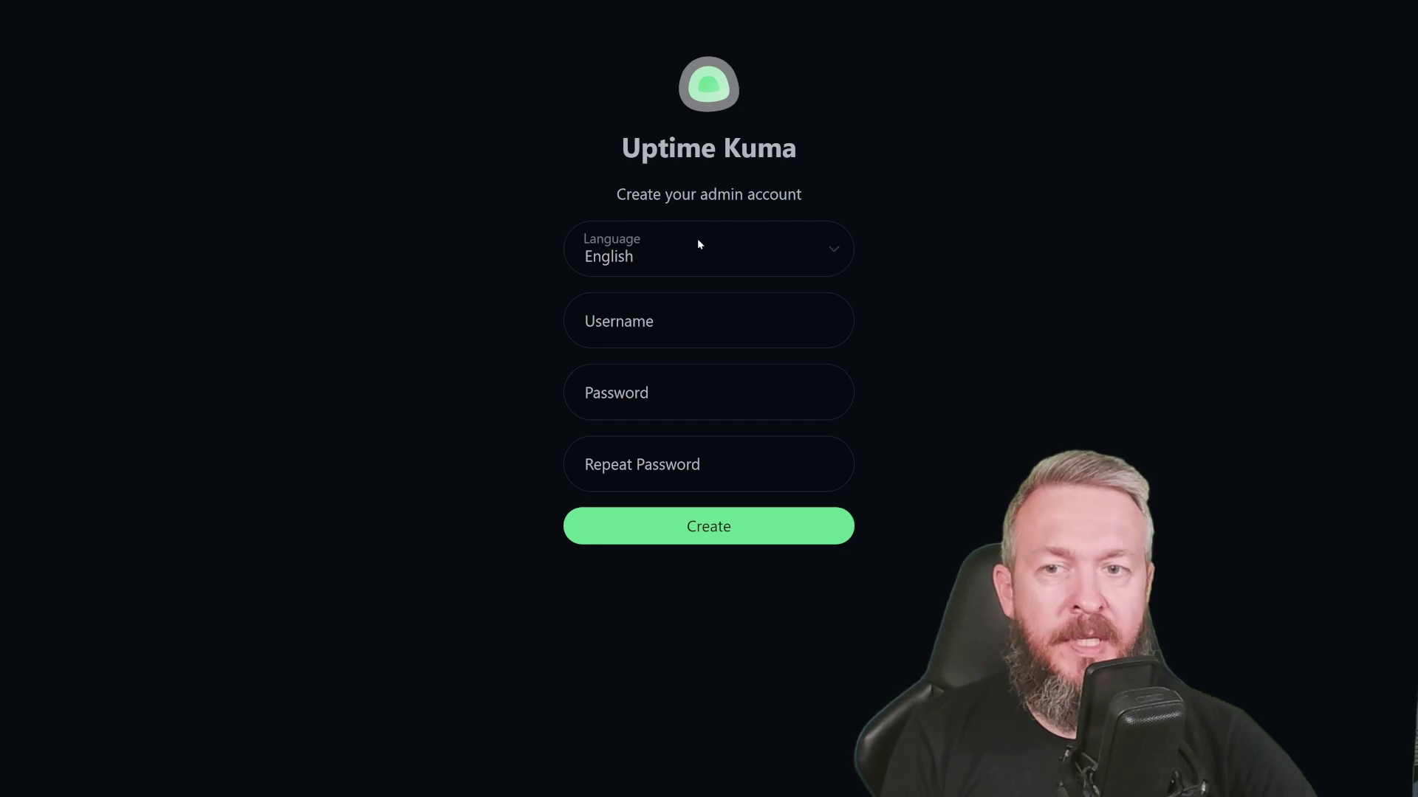
pyautogui.click(647, 314)
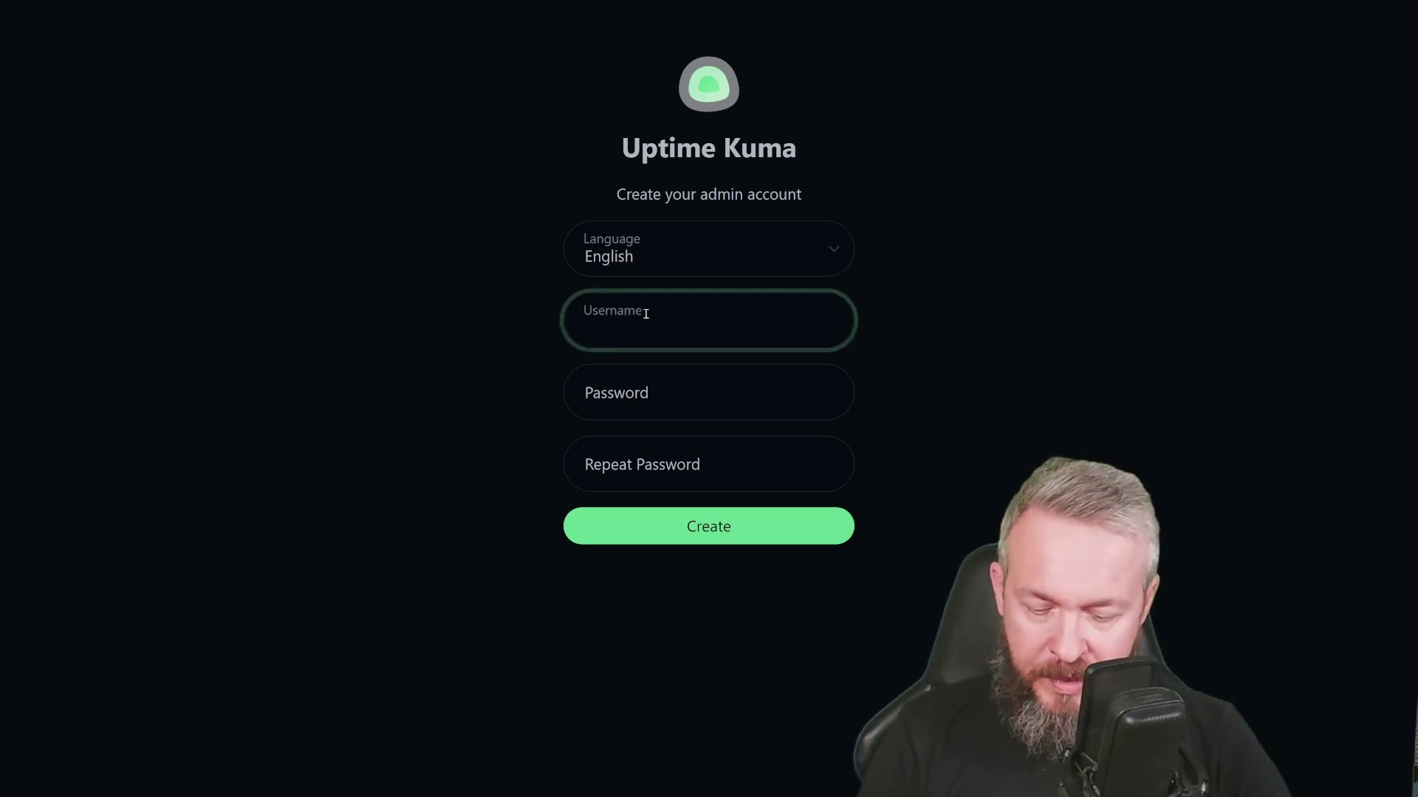
pyautogui.write('bearded')
pyautogui.press('Tab')
pyautogui.write('•••••••••')
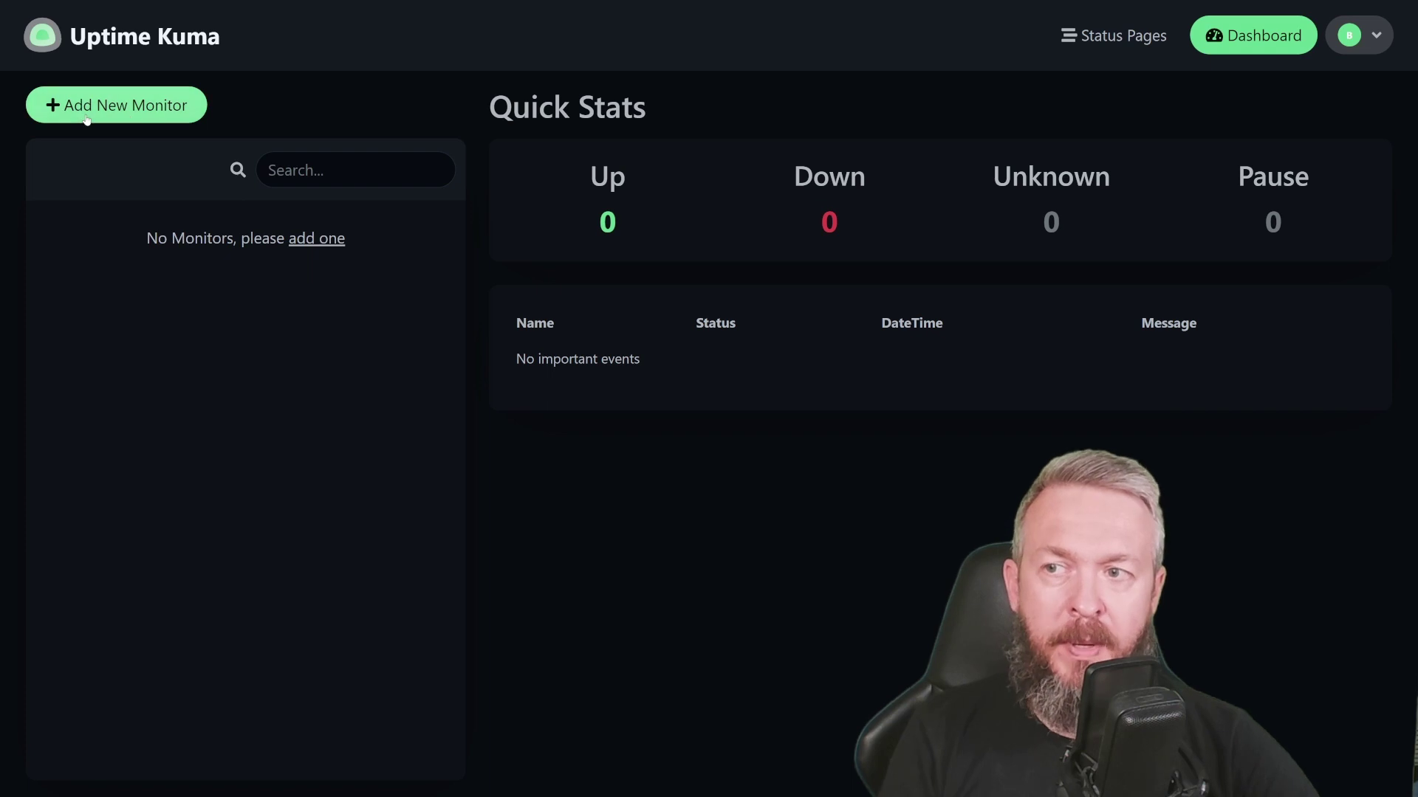
# Start a new Uptime Kuma monitor with Monitor Type set to TCP Port.
pyautogui.click(186, 118)
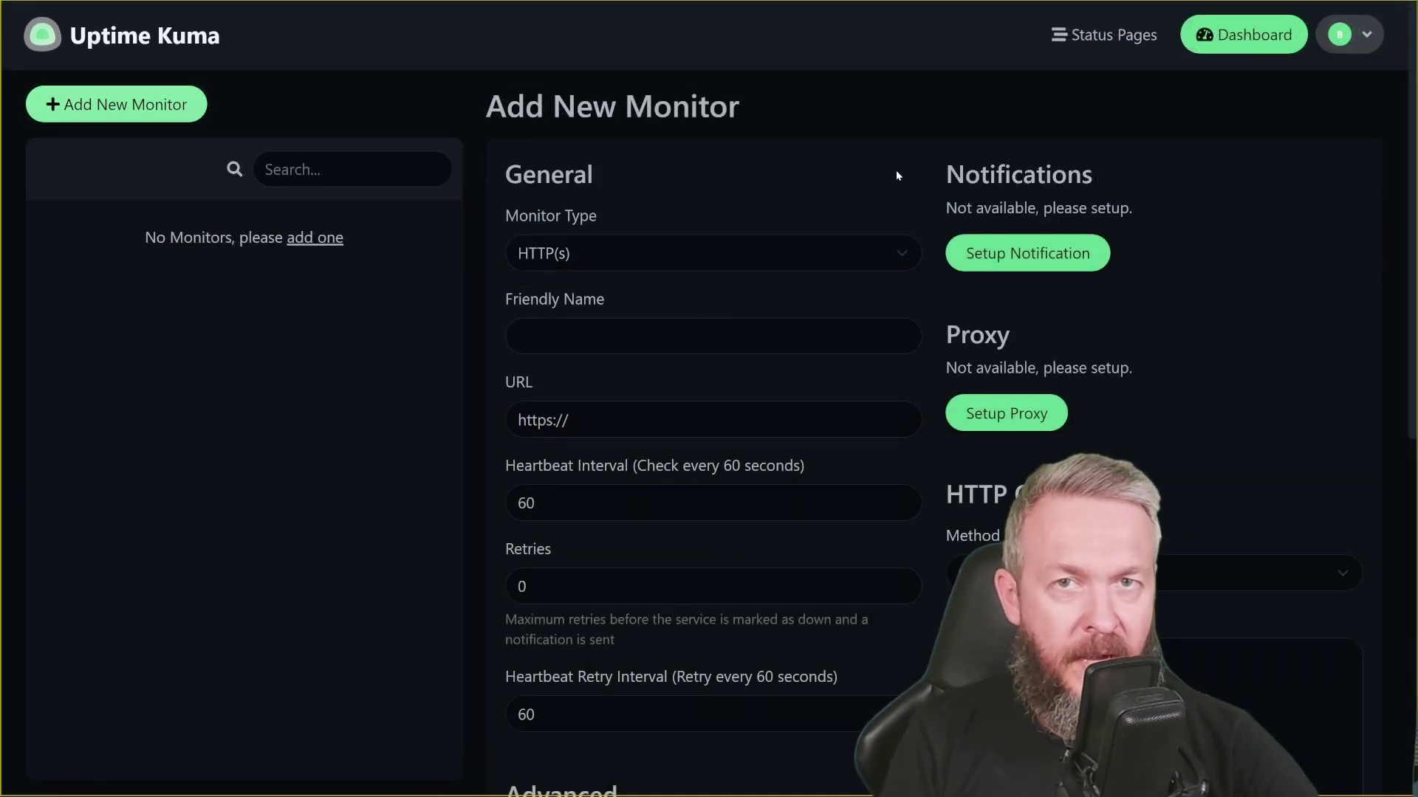
pyautogui.click(588, 245)
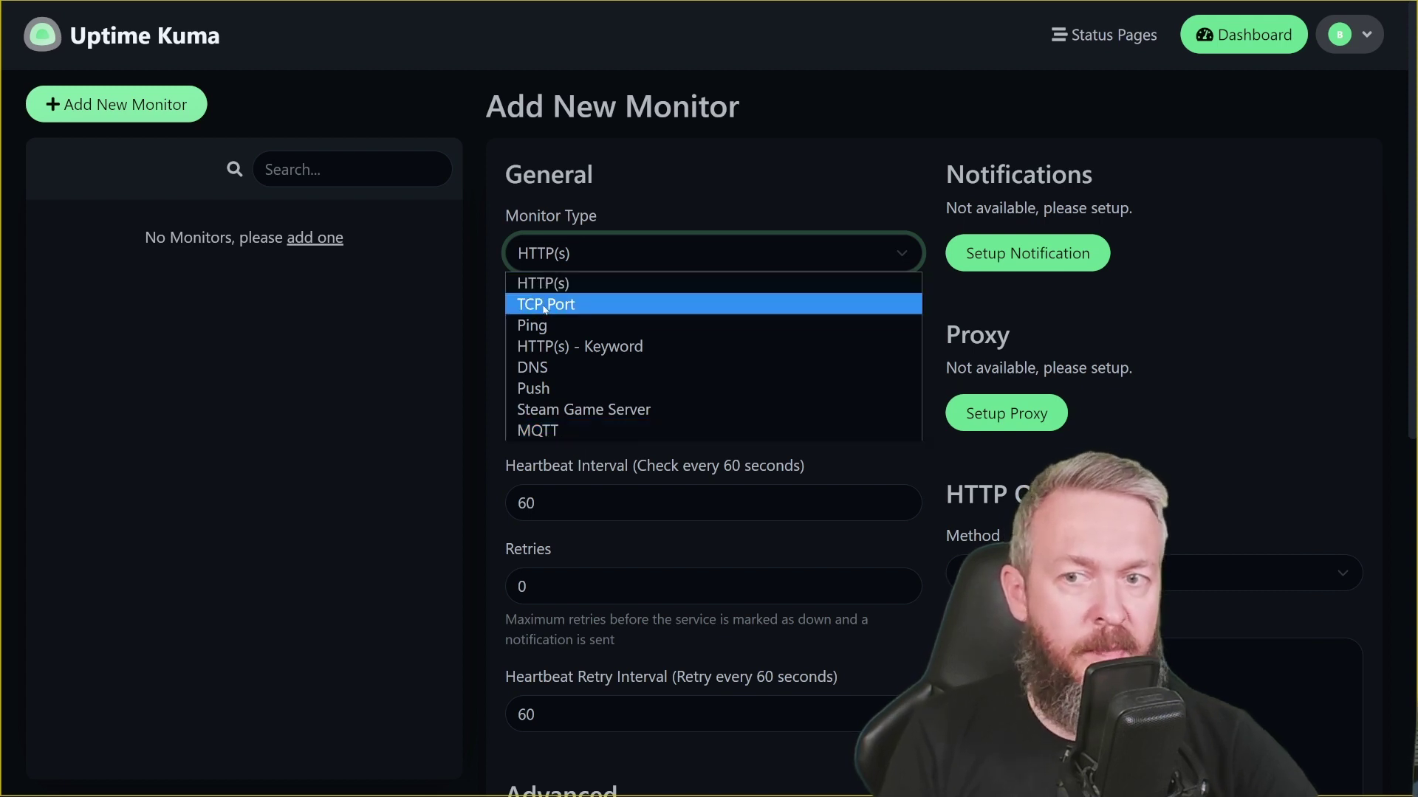
pyautogui.click(585, 309)
# Name the monitor 'Storj 1' with hostname 192.168.1.35 and port 28967.
pyautogui.click(707, 333)
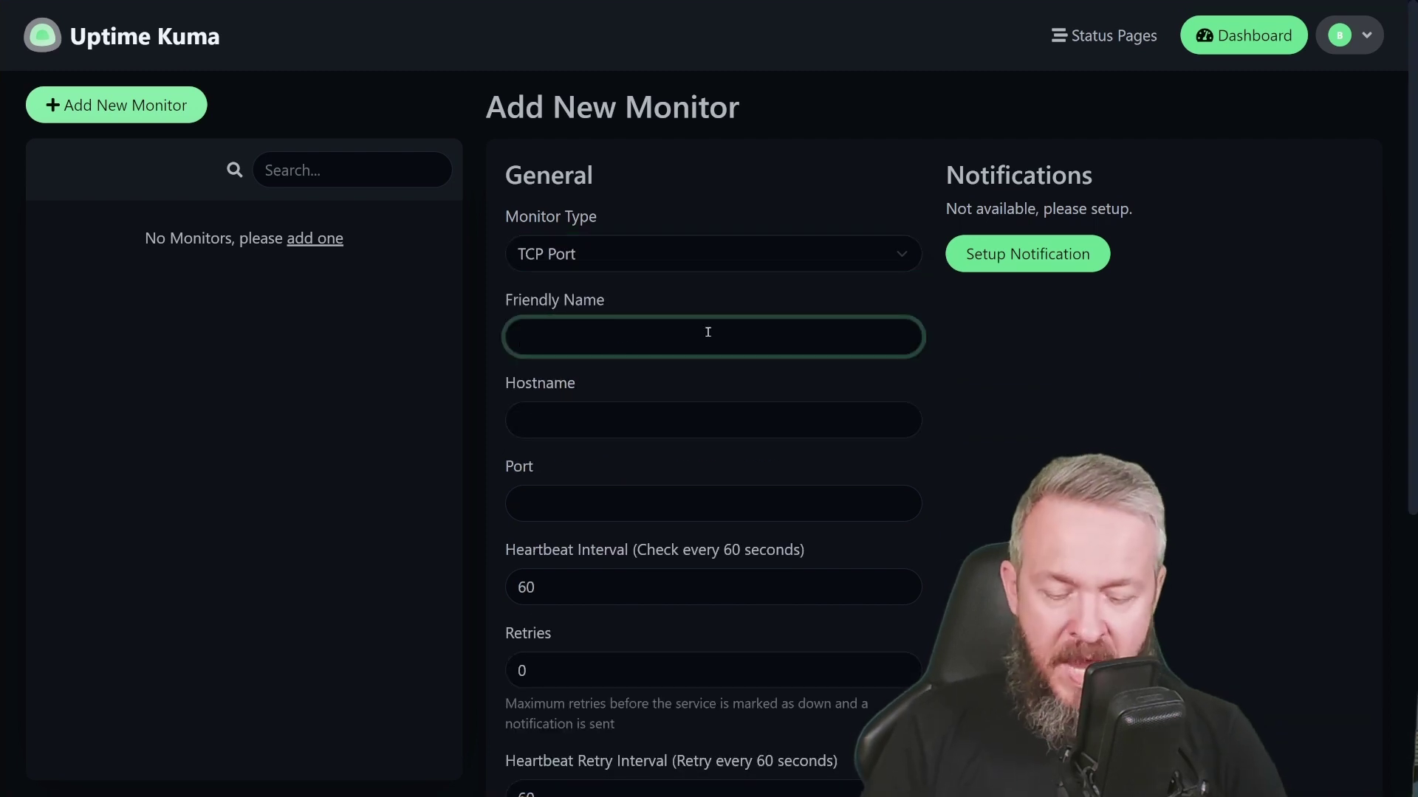
pyautogui.write('Storj 1')
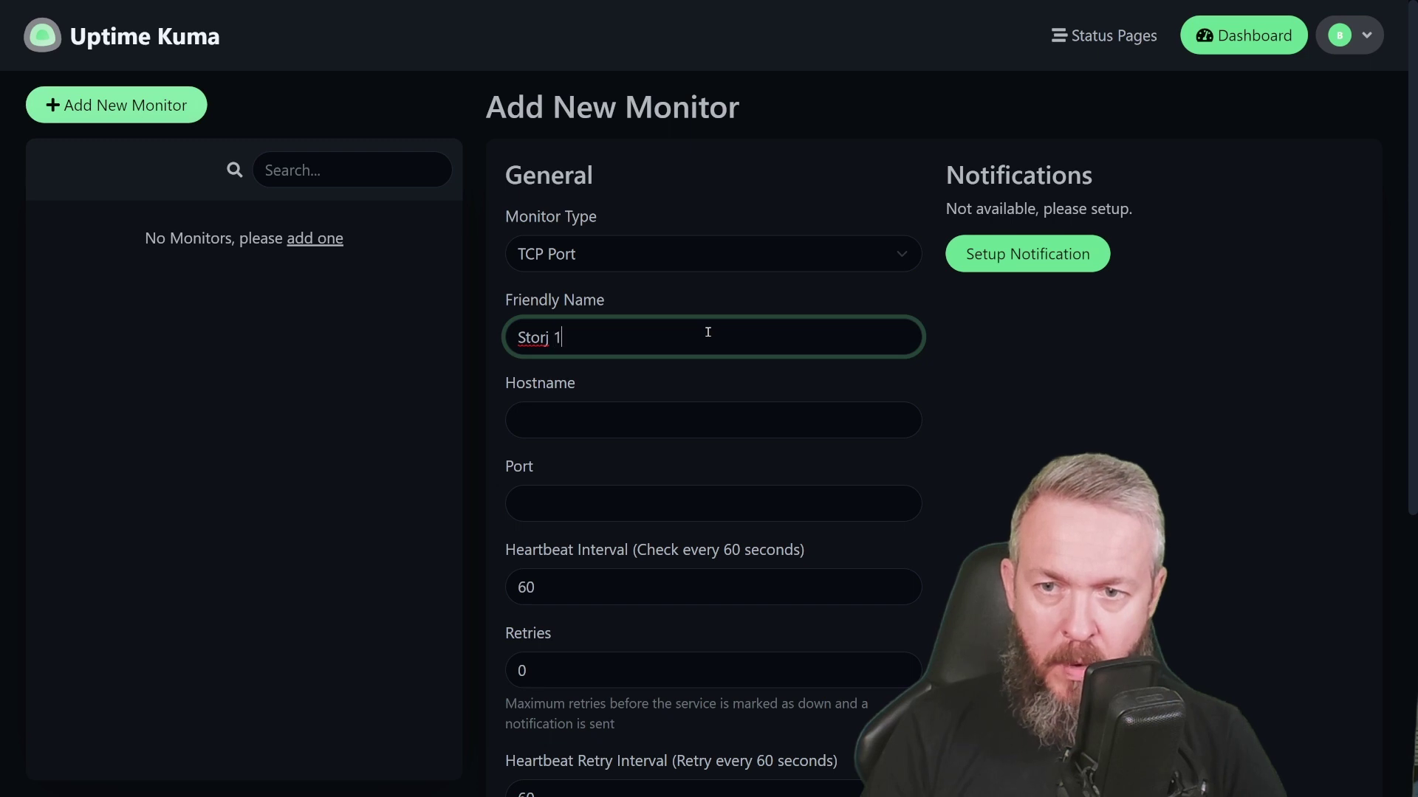
pyautogui.press('Tab')
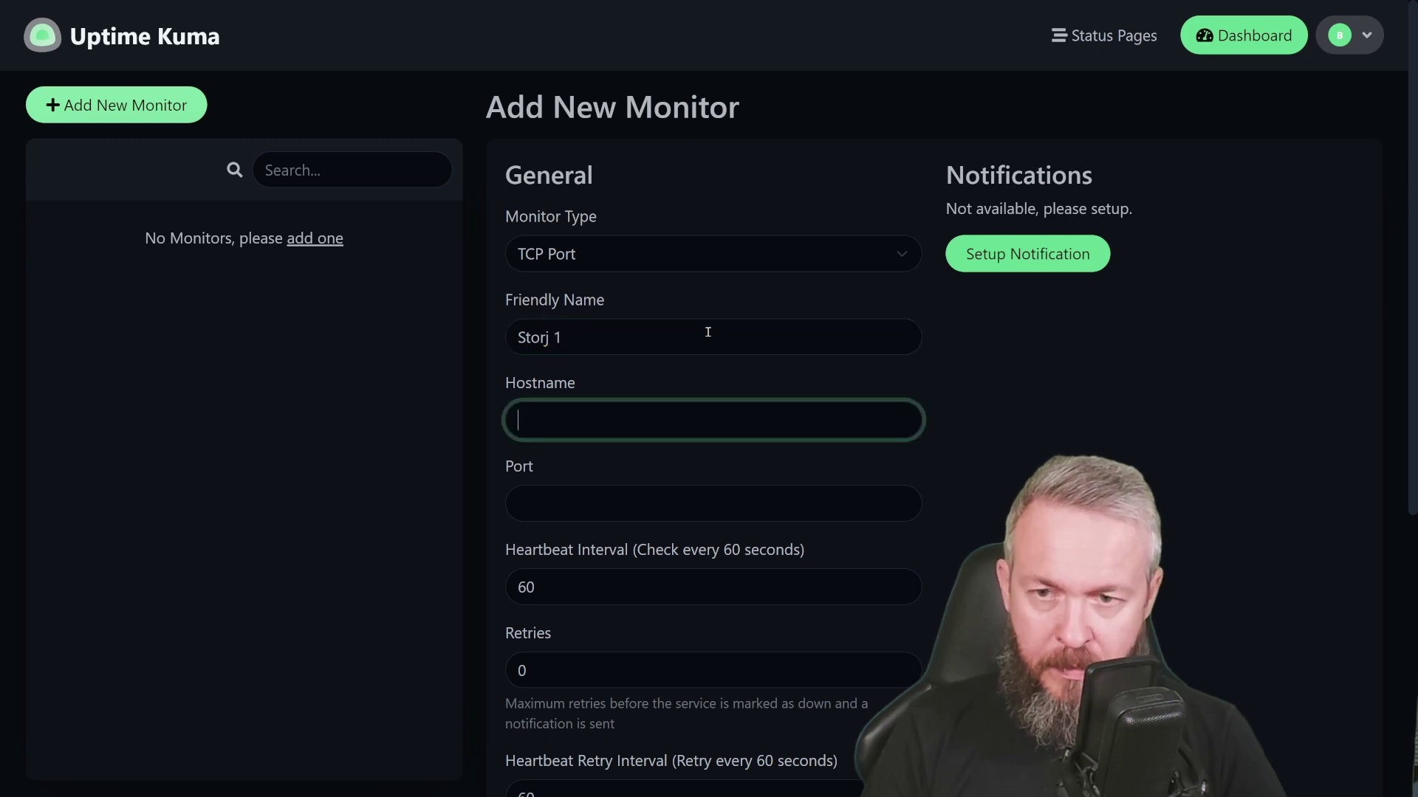
pyautogui.write('1')
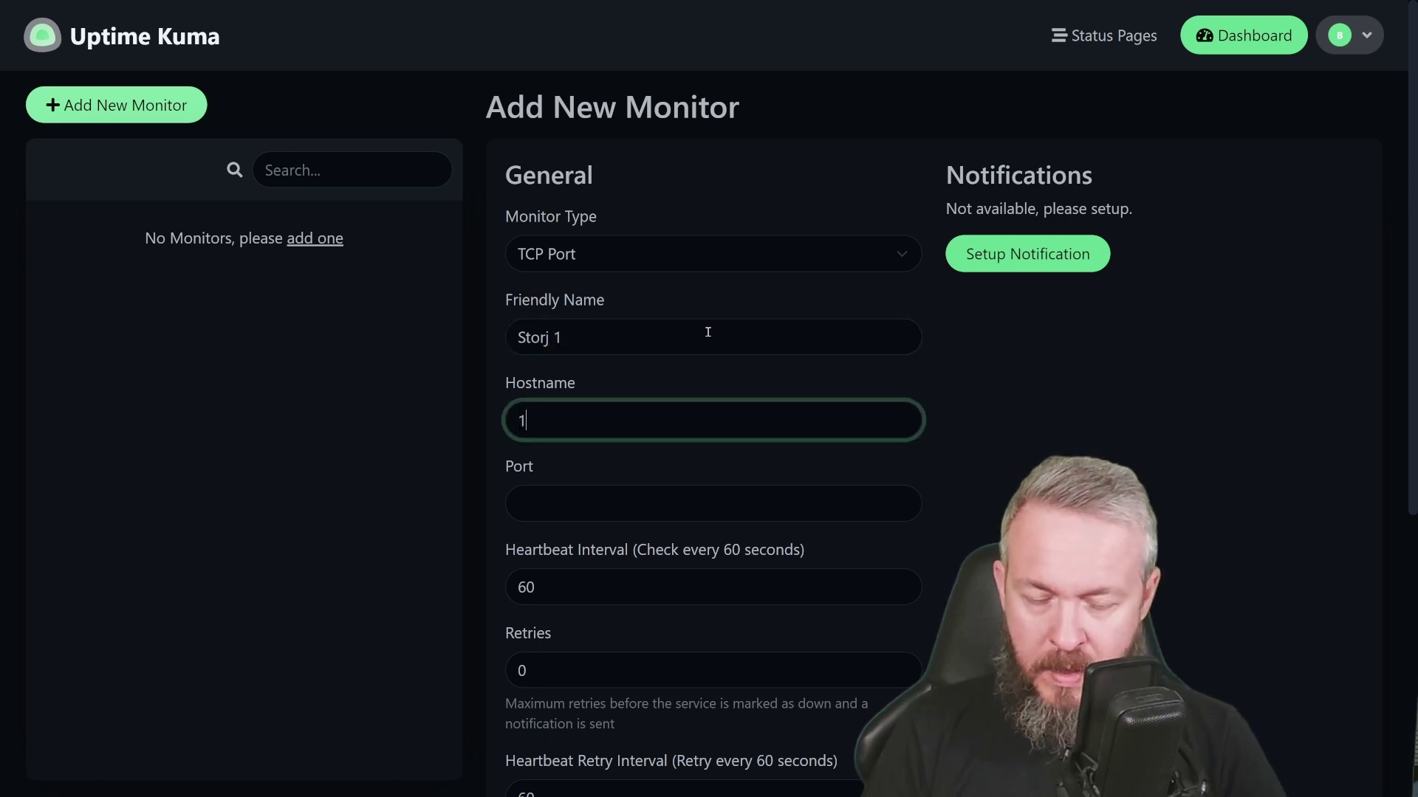
pyautogui.write('92.168.1')
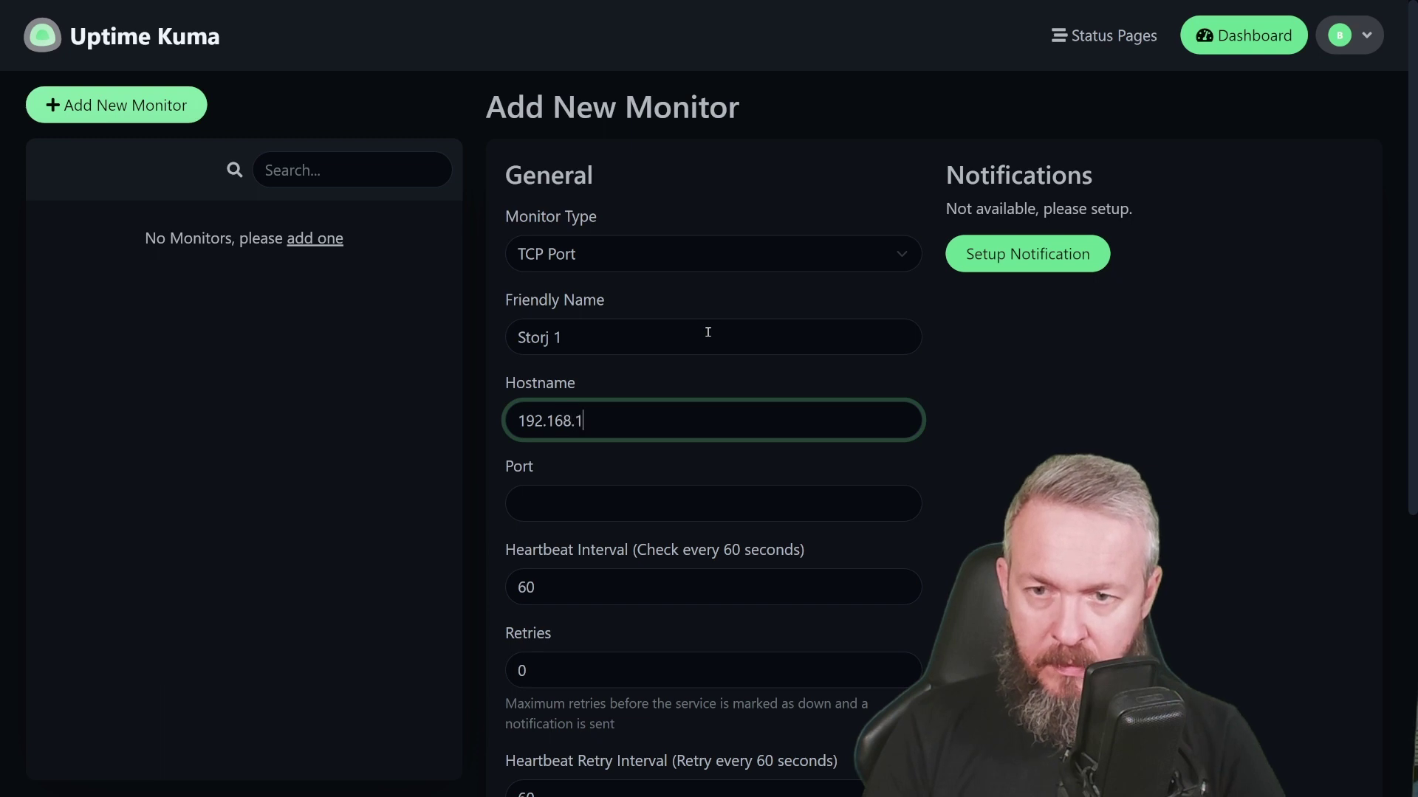
pyautogui.write('.35')
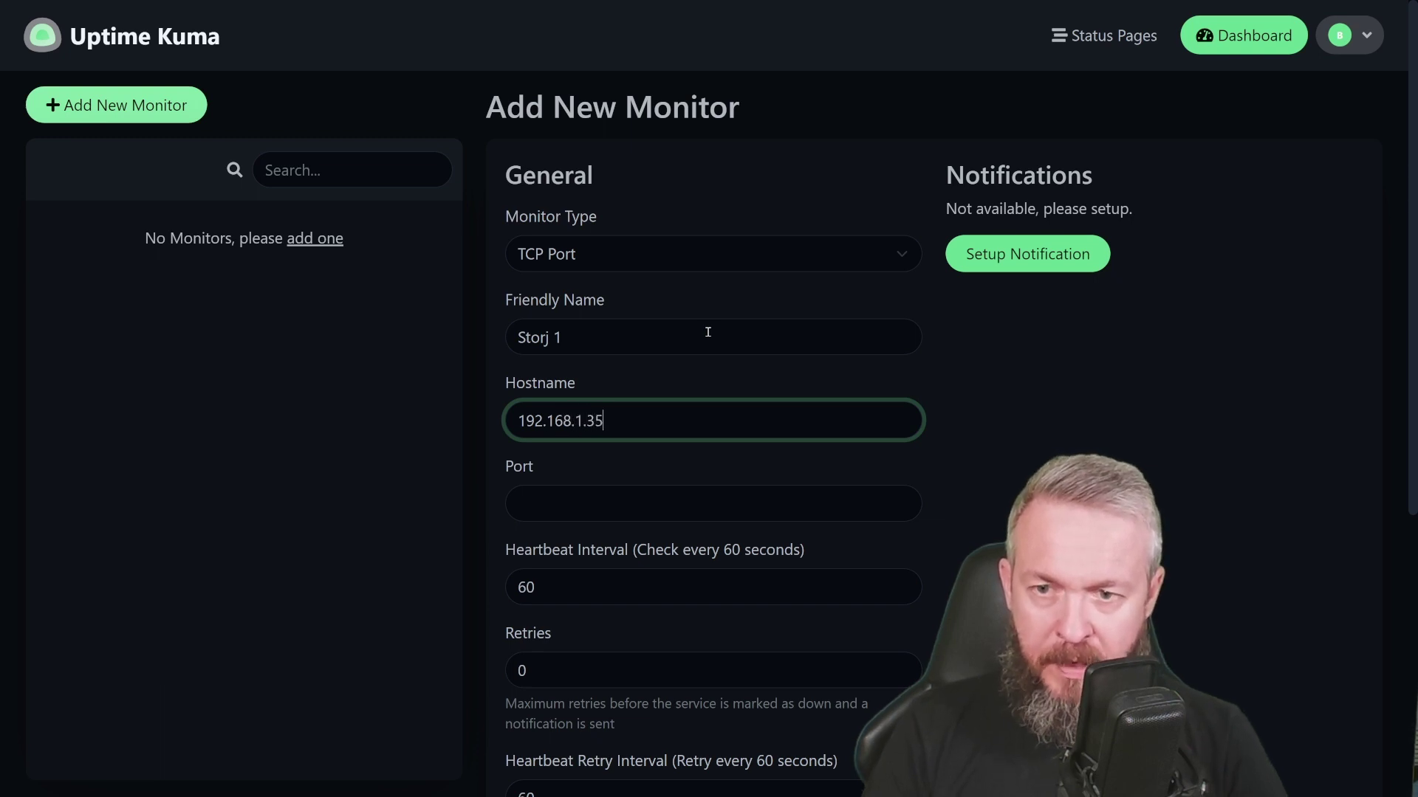
pyautogui.click(734, 499)
pyautogui.write('28967')
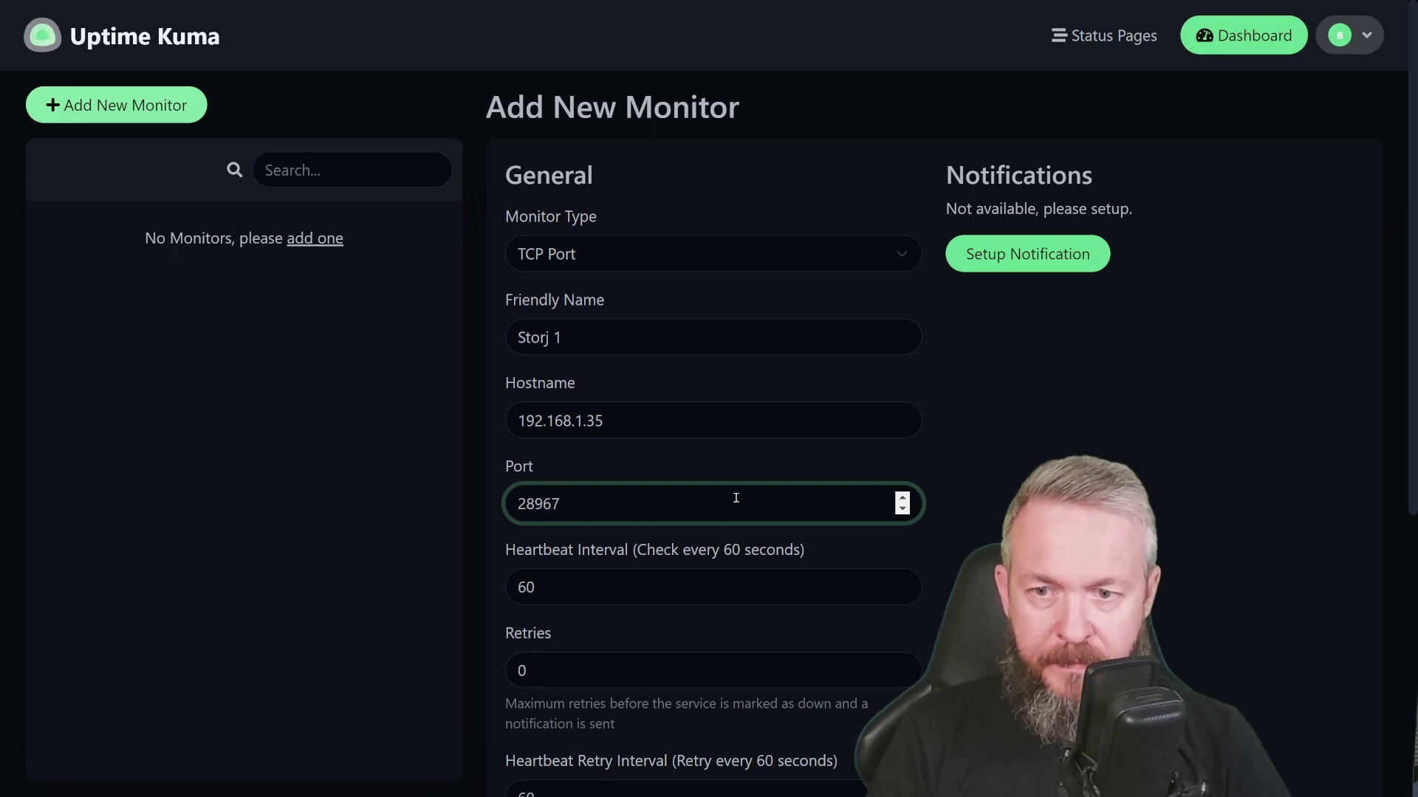
pyautogui.scroll(-2, 664, 473)
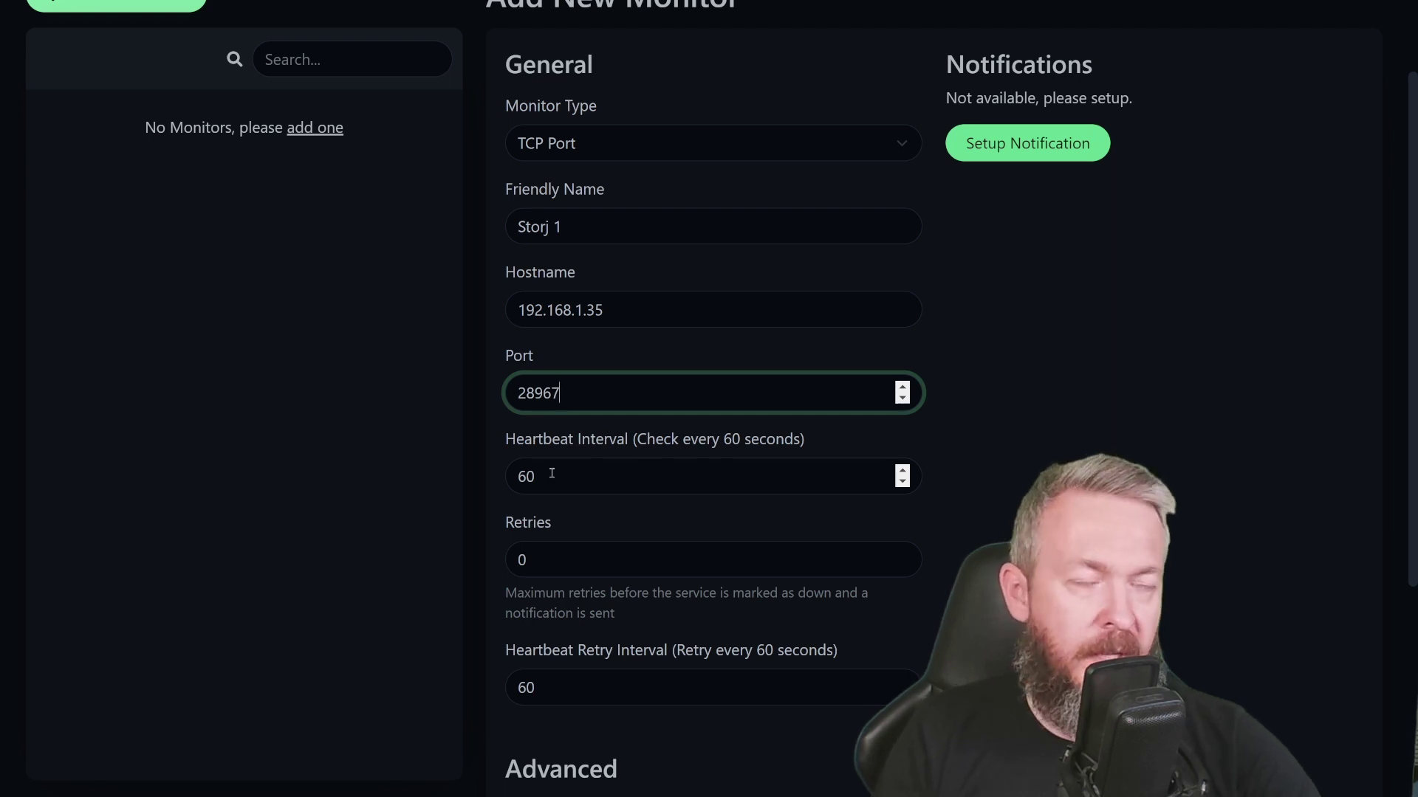
# Set Retries to 1 and the Heartbeat Retry Interval to 20 seconds.
pyautogui.click(540, 563)
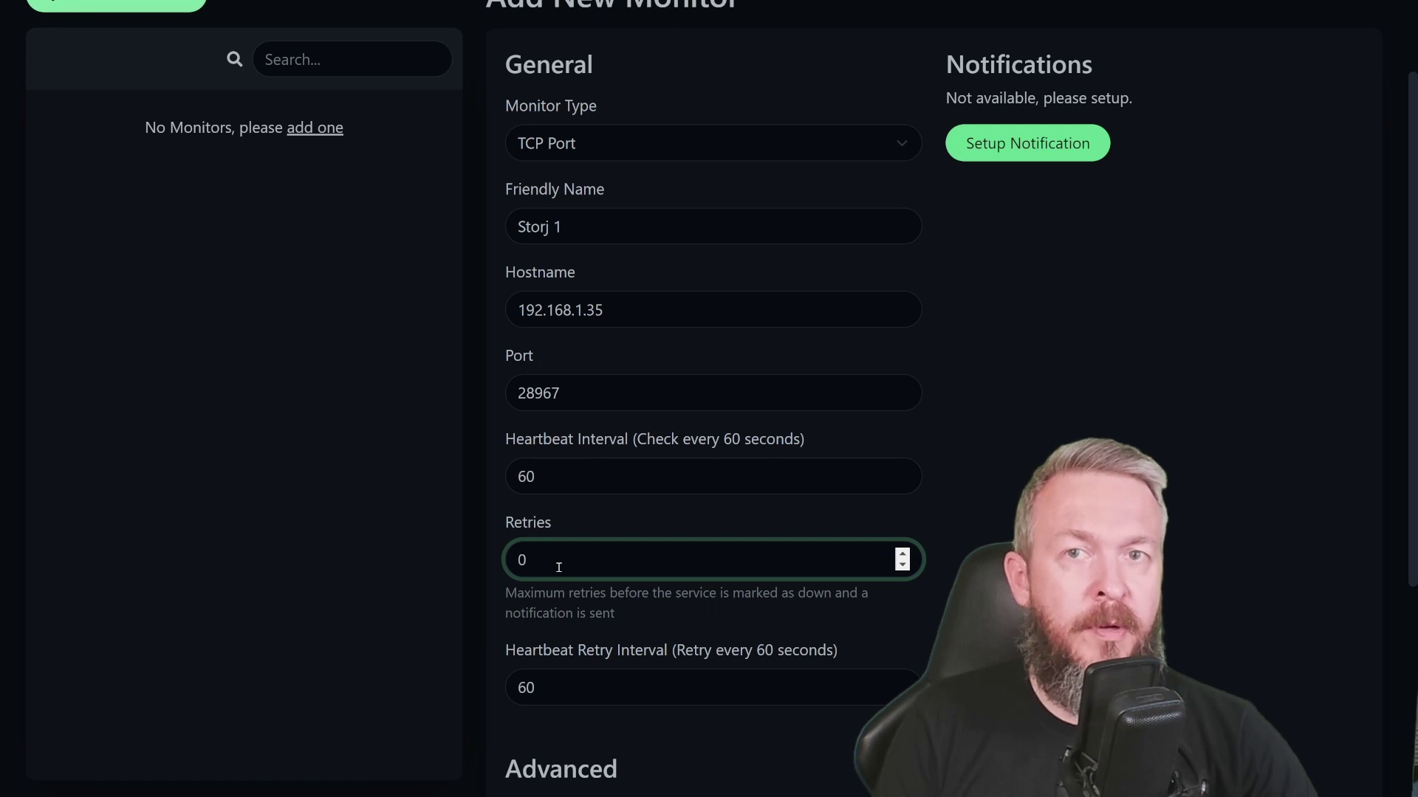
pyautogui.moveTo(552, 567); pyautogui.dragTo(508, 571)
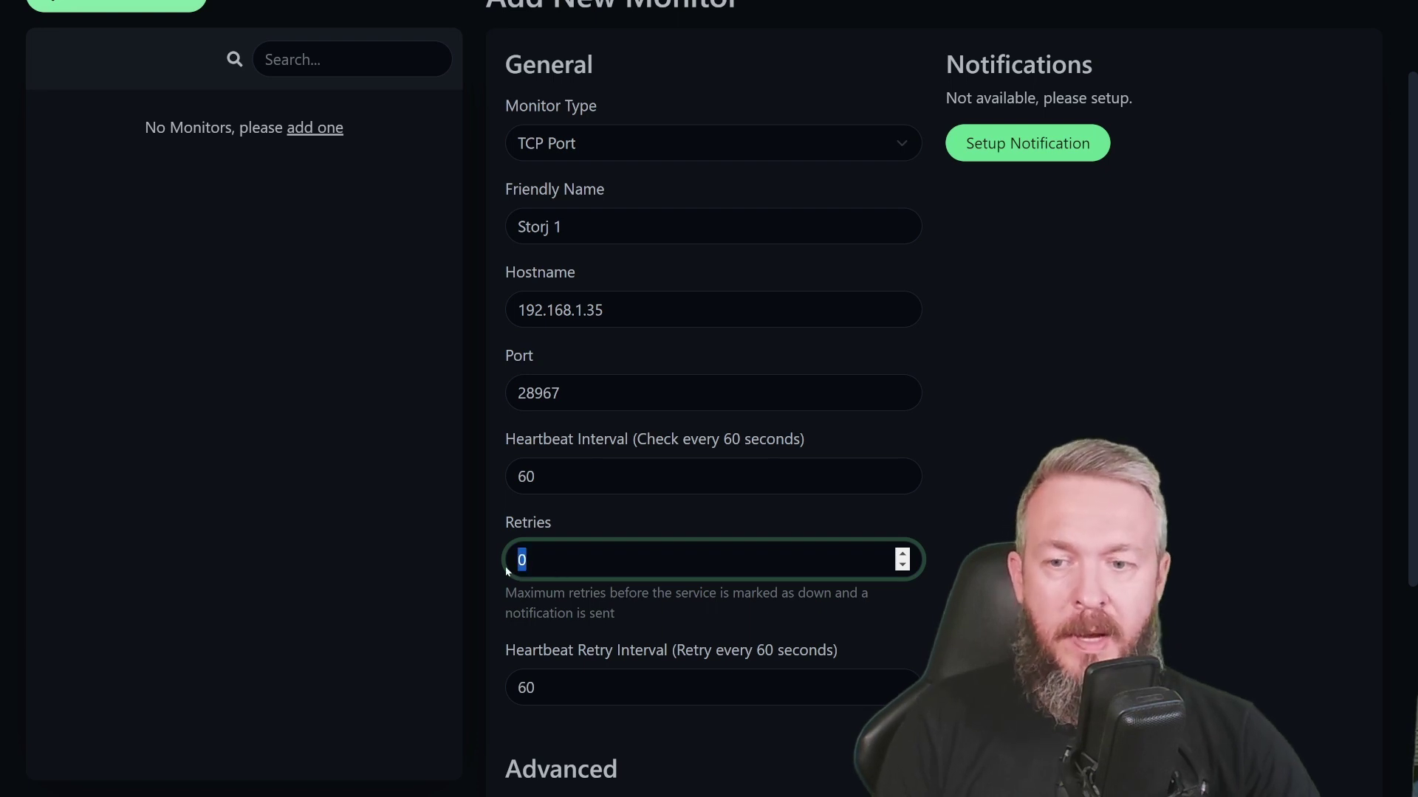
pyautogui.write('1')
pyautogui.moveTo(550, 687); pyautogui.dragTo(475, 687)
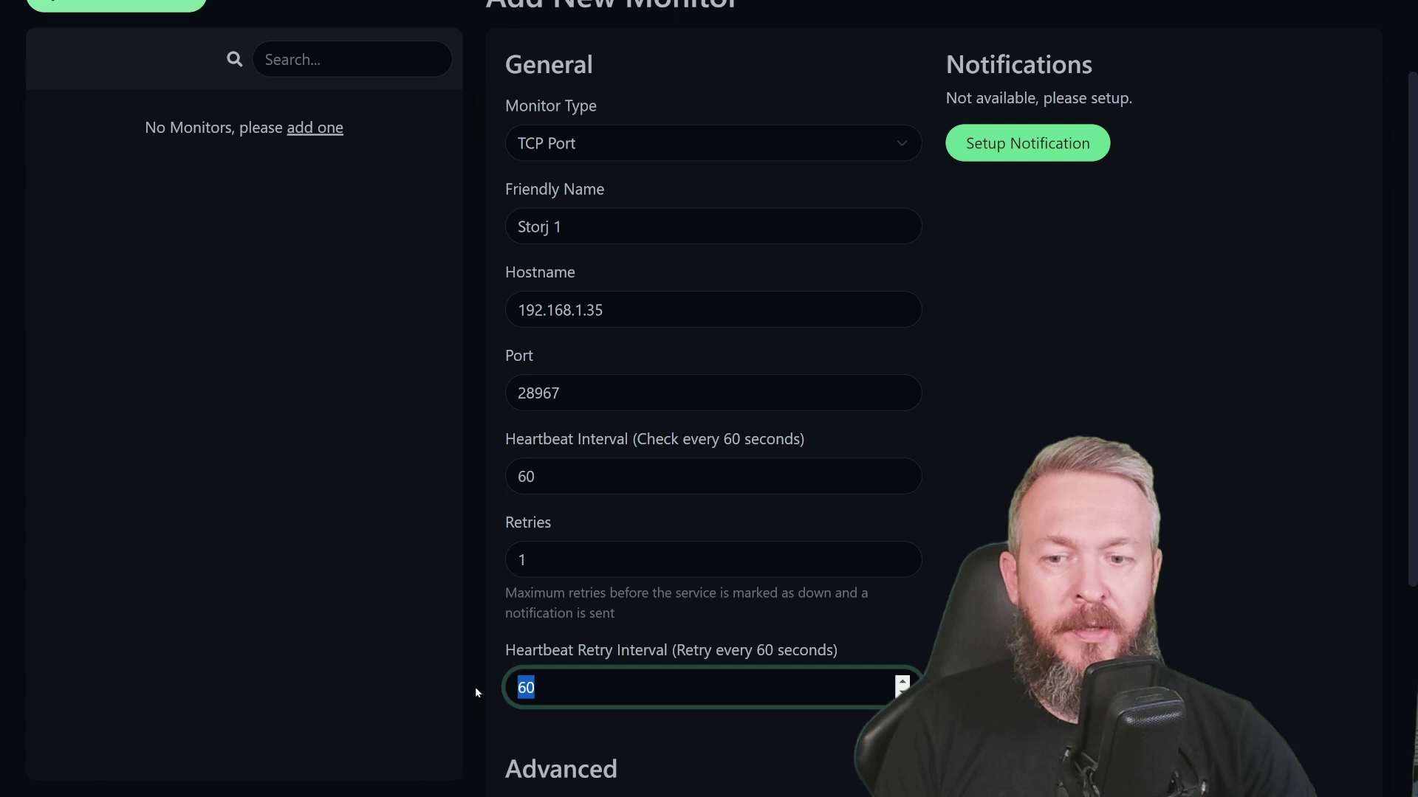
pyautogui.write('20')
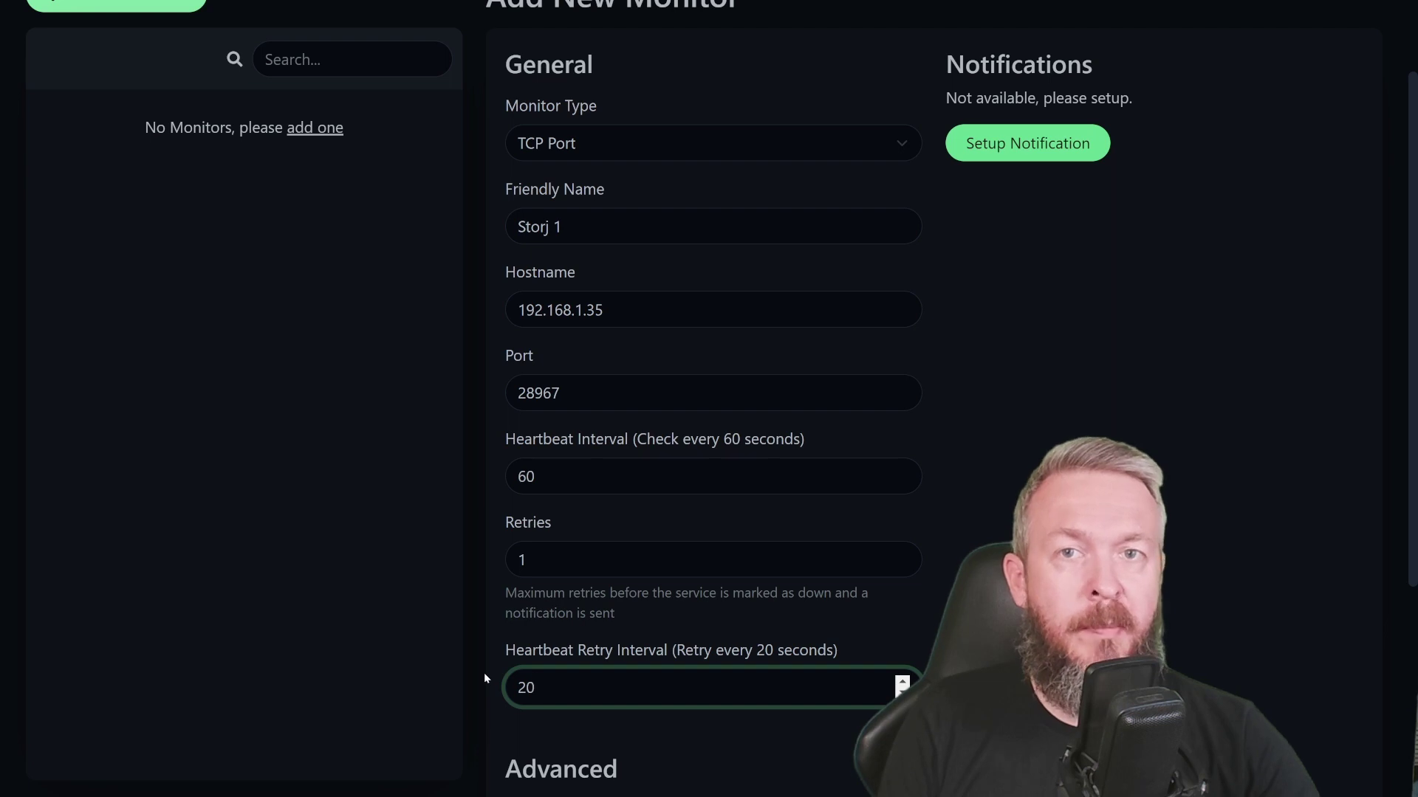
pyautogui.scroll(-5, 485, 672)
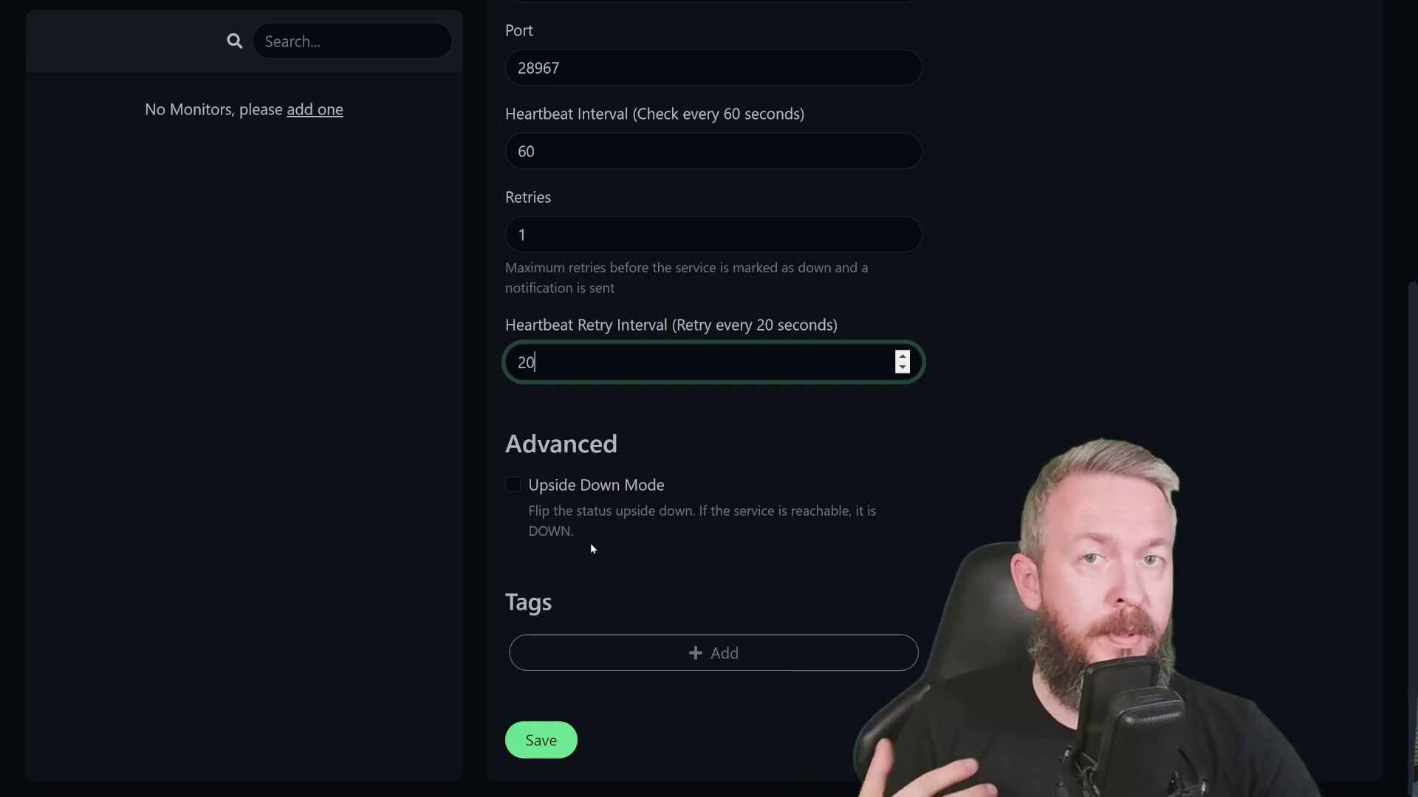
# Save the Storj 1 monitor and check it alongside Storj 2 in the list.
pyautogui.click(536, 738)
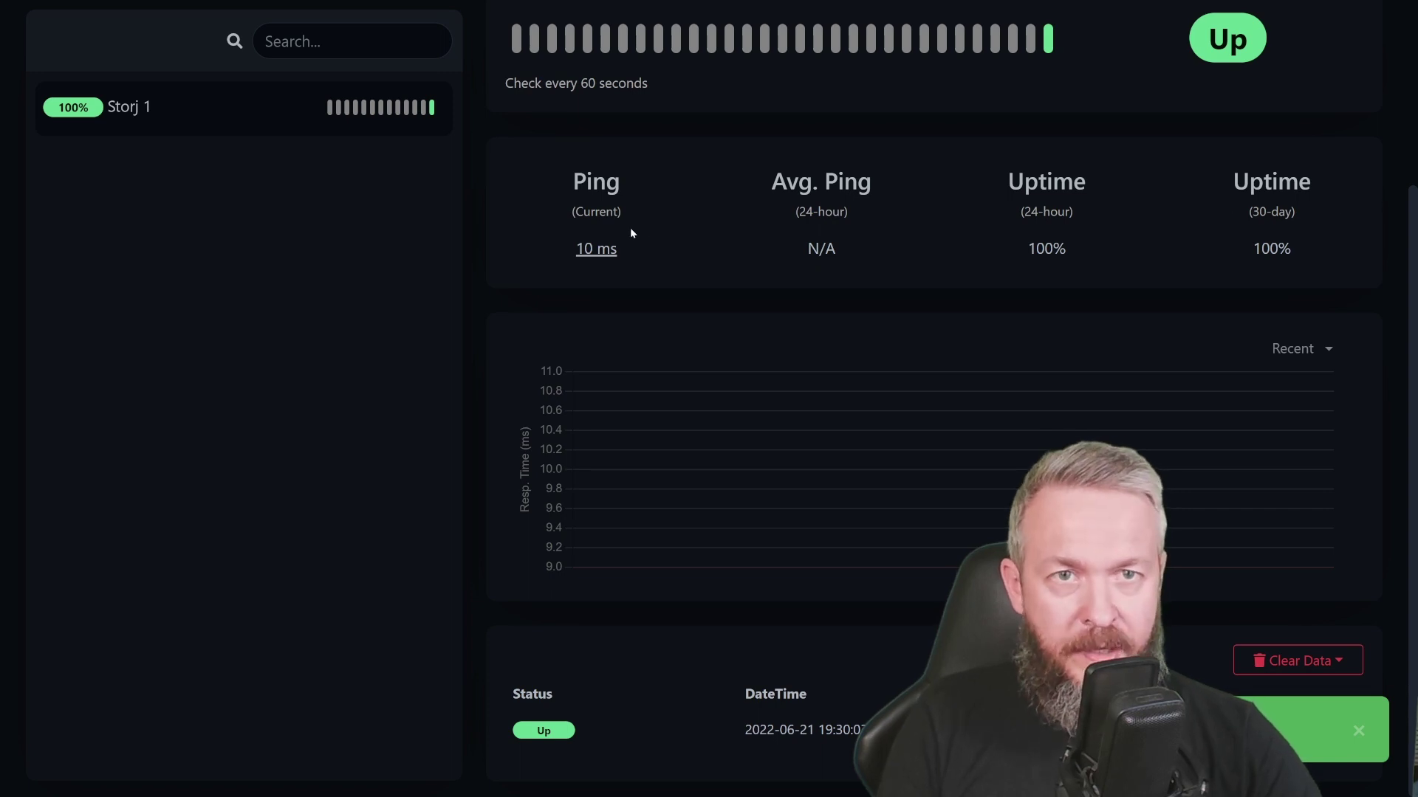
pyautogui.scroll(3, 548, 333)
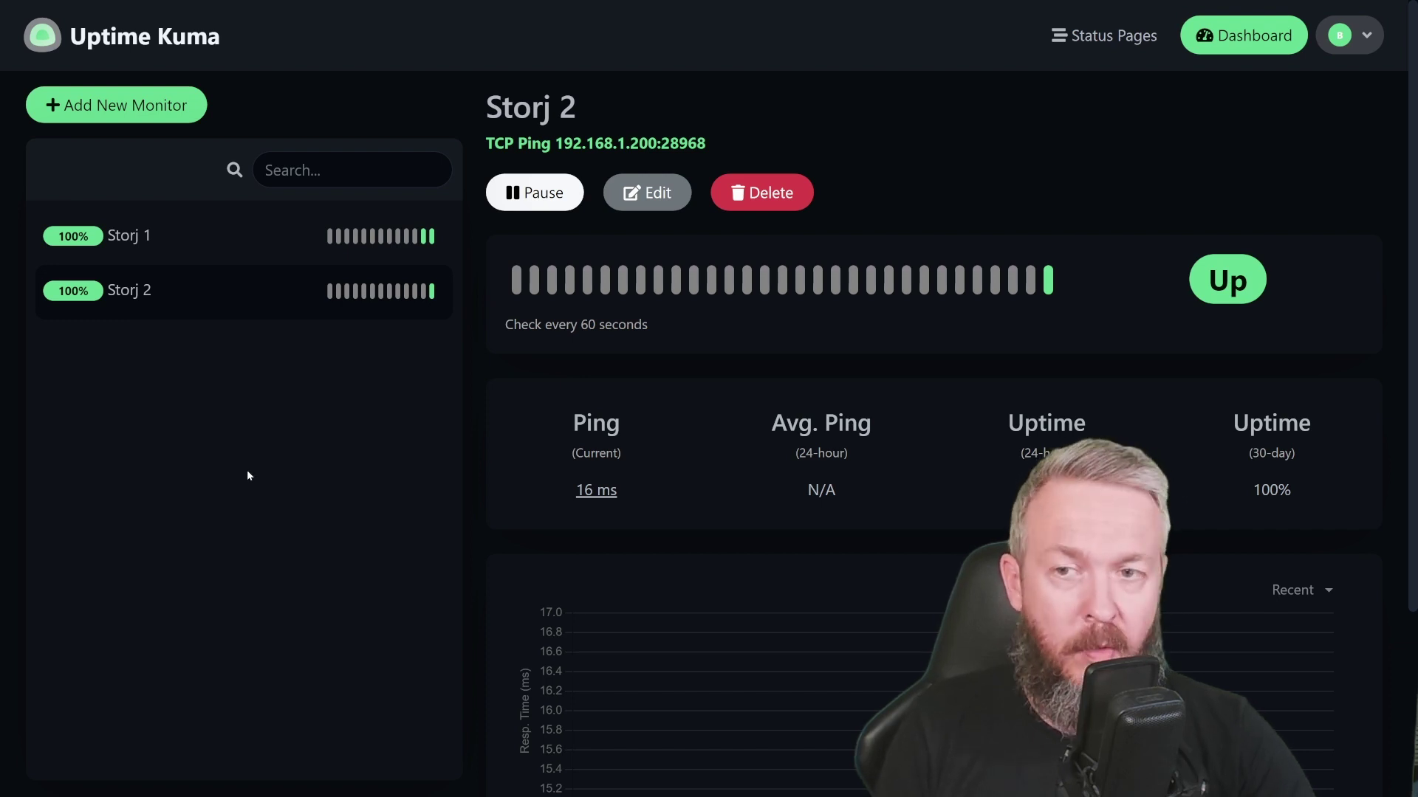
pyautogui.click(150, 119)
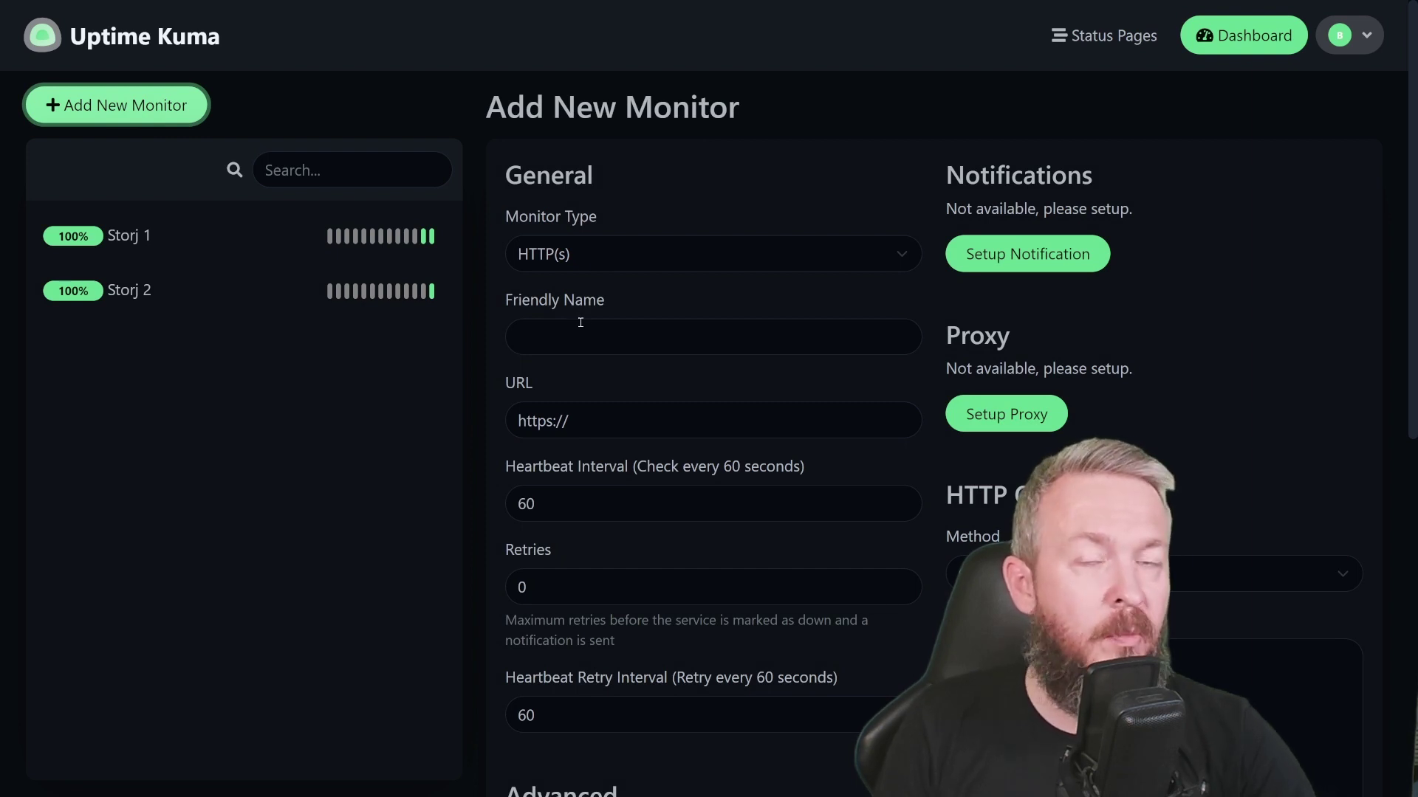
pyautogui.click(567, 341)
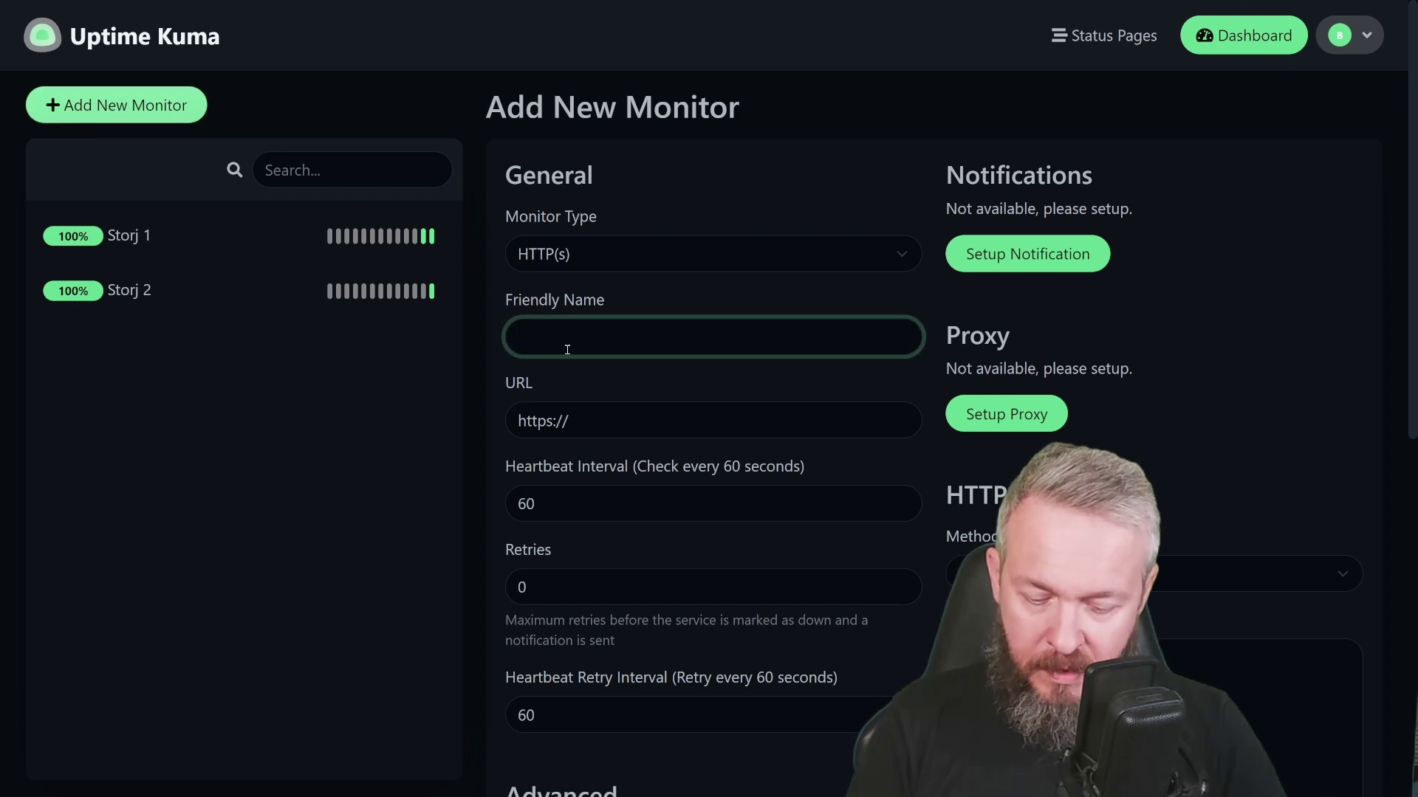
pyautogui.write('Home Assistant')
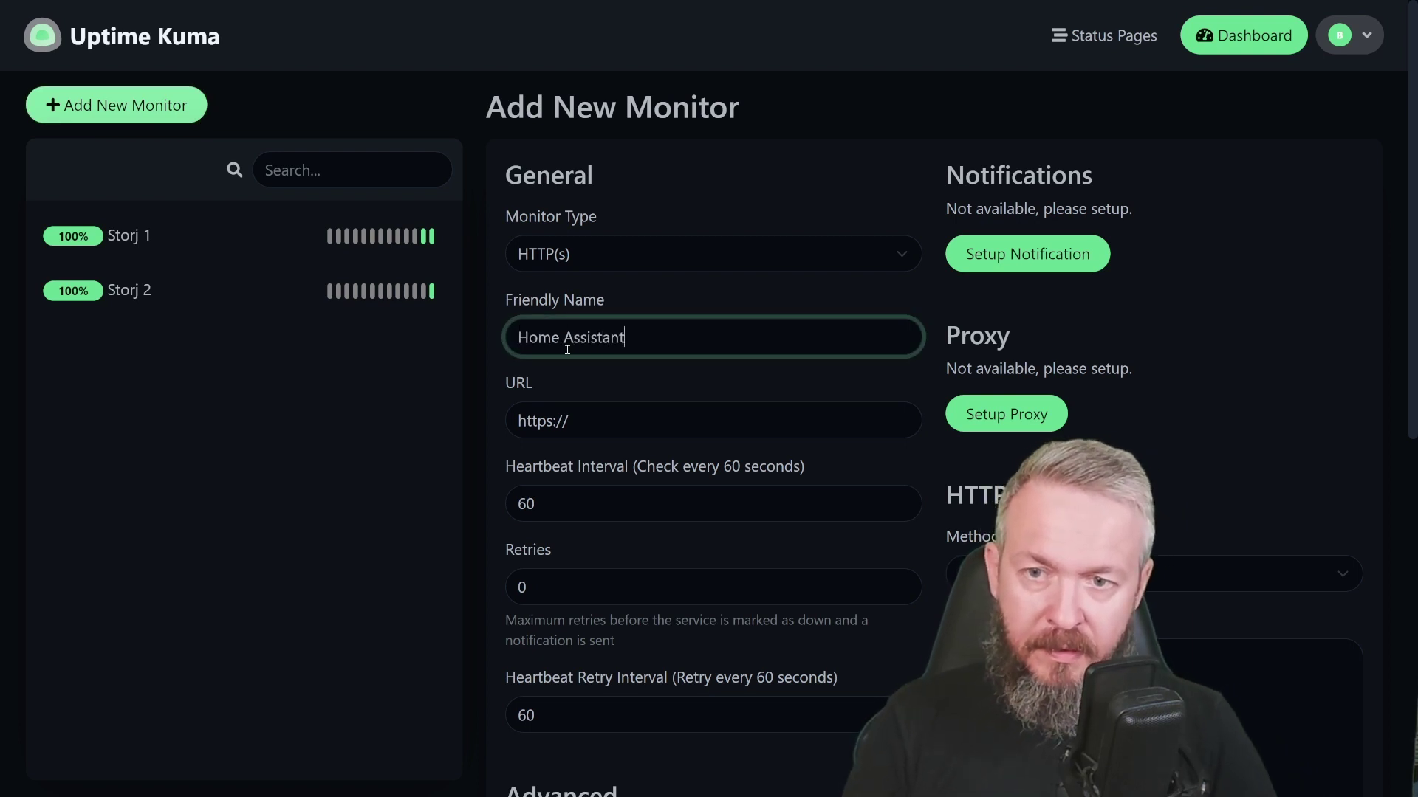
pyautogui.write(' main')
pyautogui.click(630, 415)
pyautogui.hotkey('ctrl', 'a')
pyautogui.write('http://')
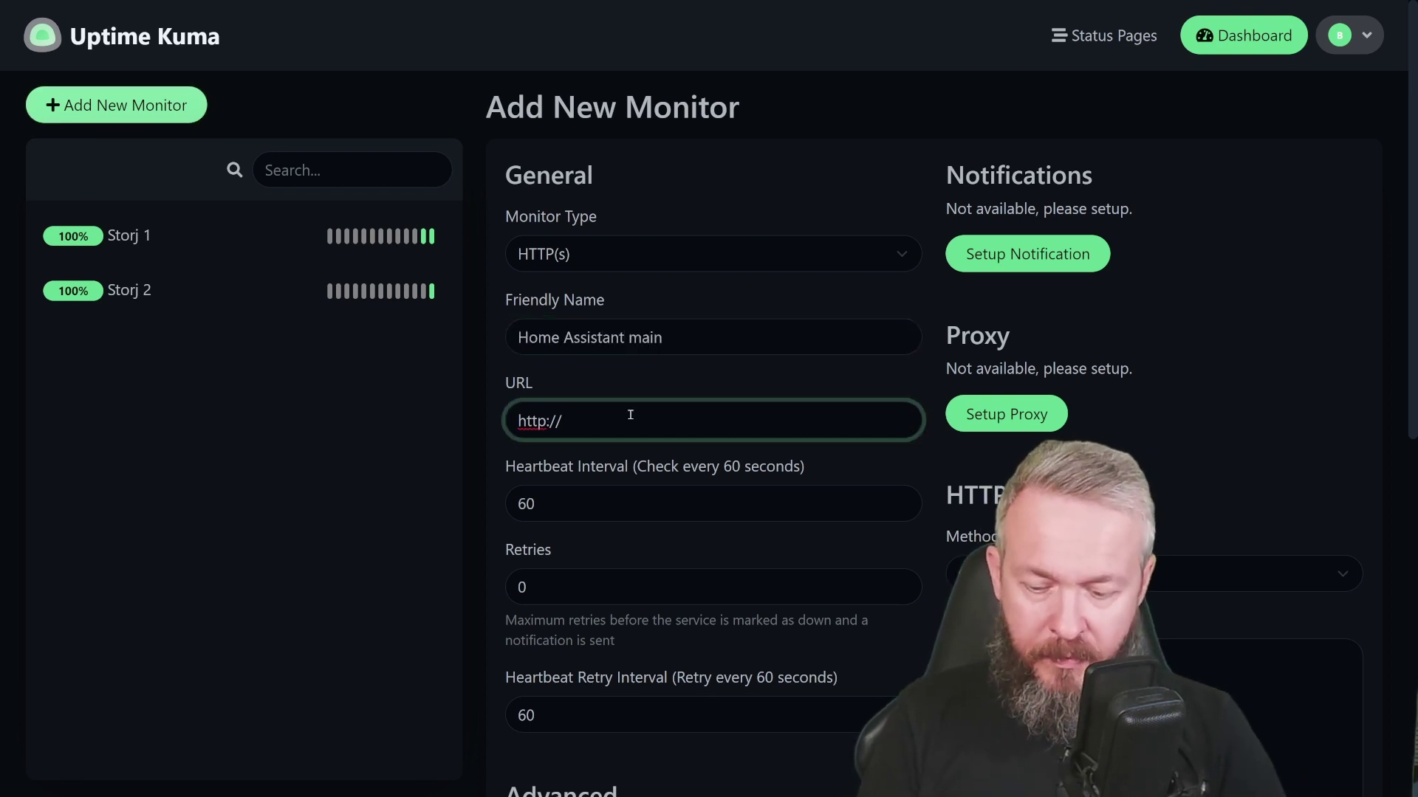
pyautogui.write('192.168')
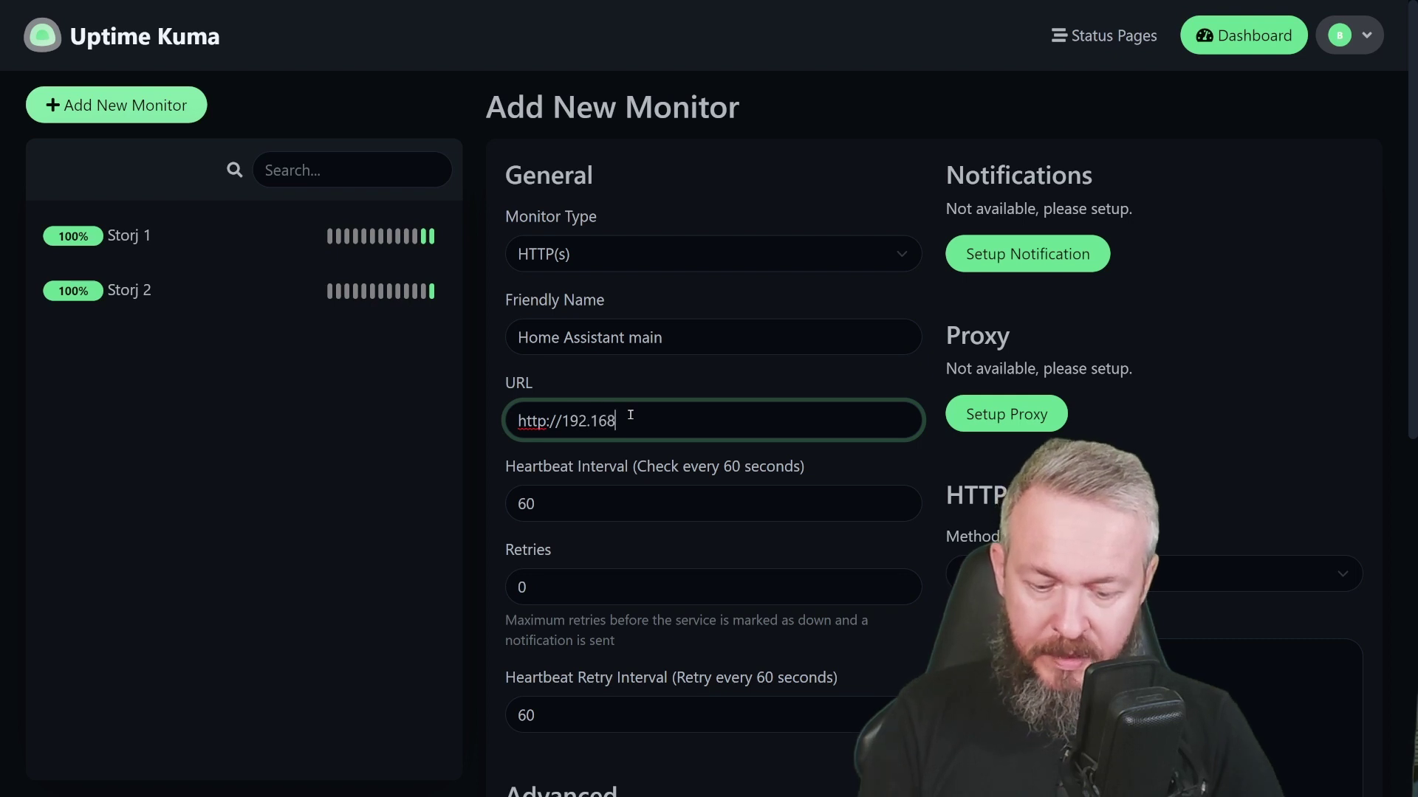
pyautogui.write('.1.')
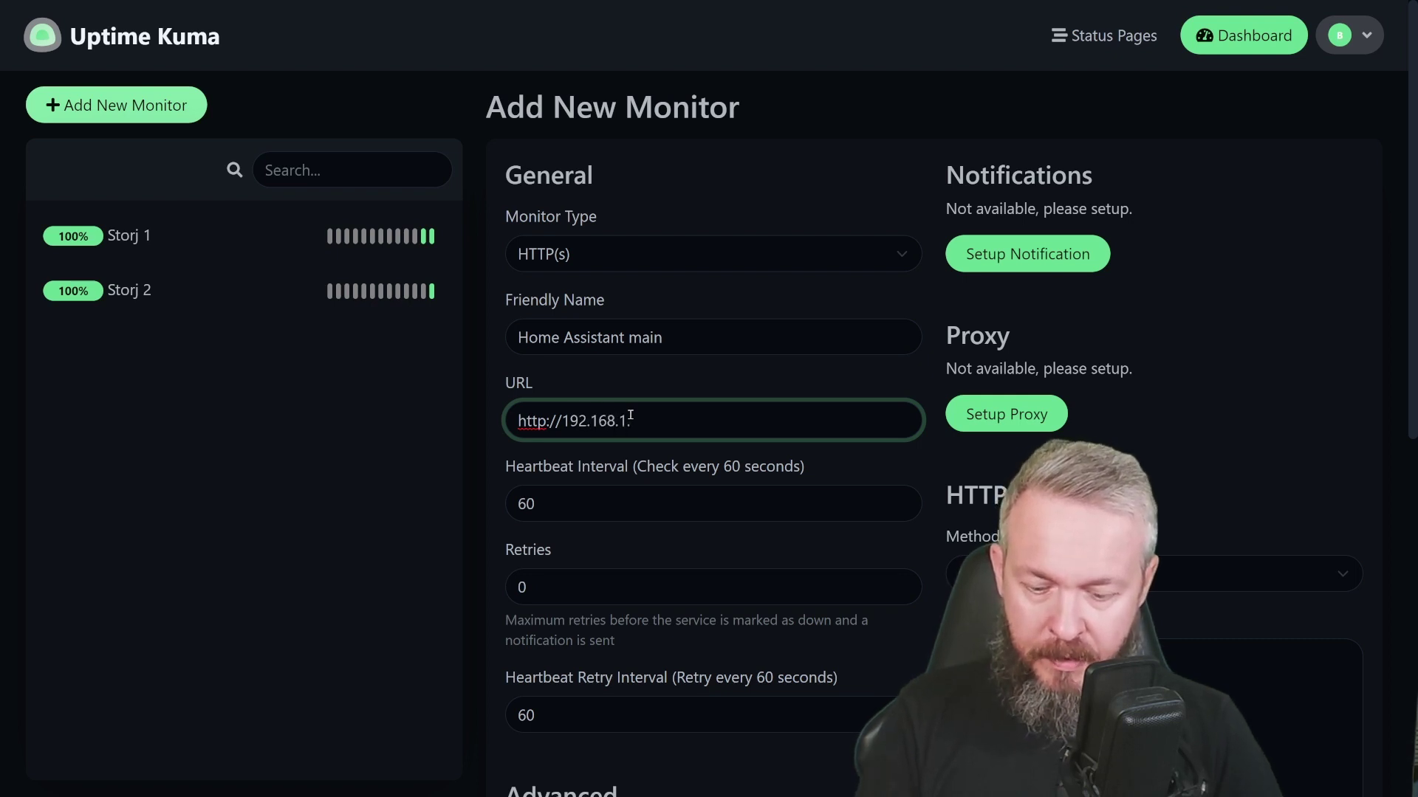
pyautogui.write('36:')
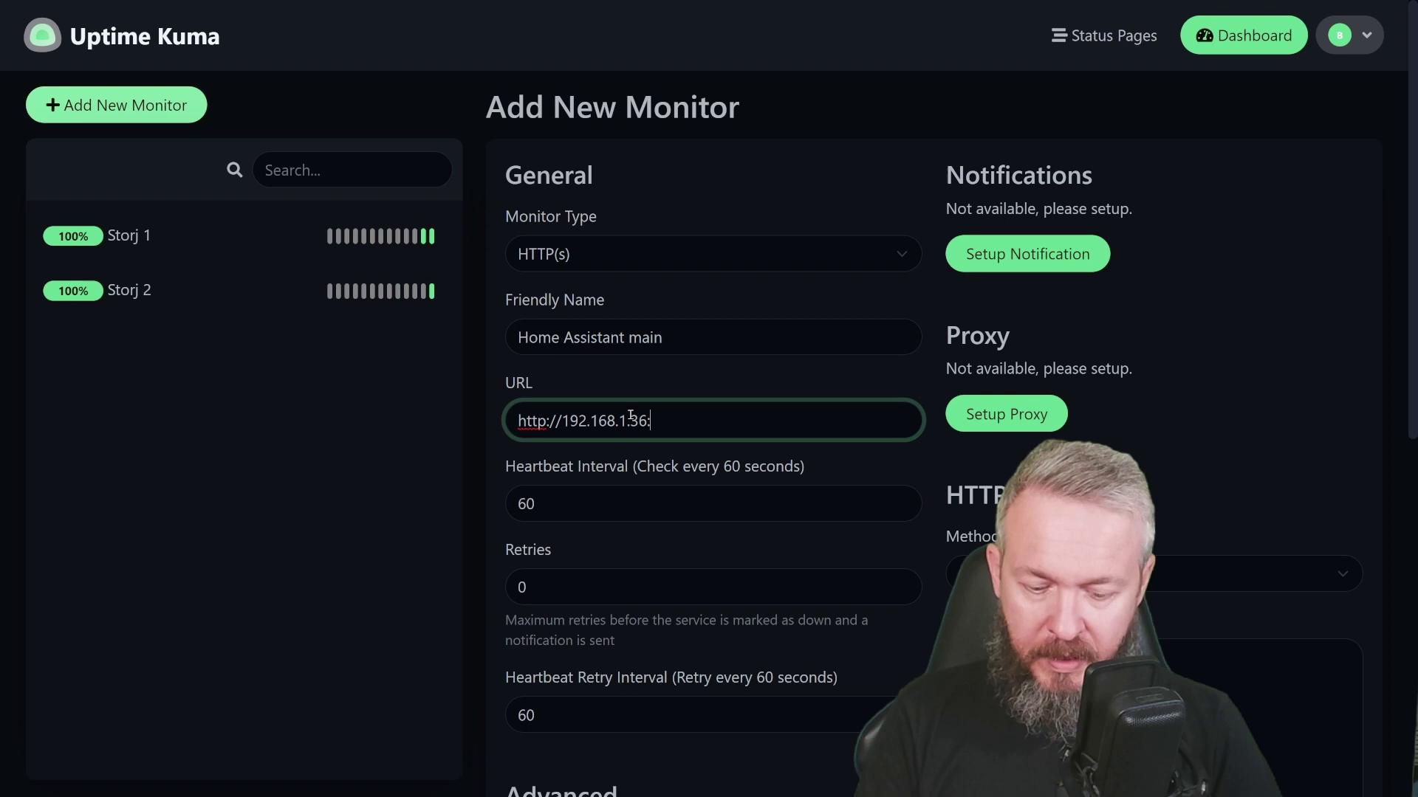
pyautogui.write('8123')
# Set Retries to 1 and Retry Interval to 20, then save the monitor.
pyautogui.press('Tab')
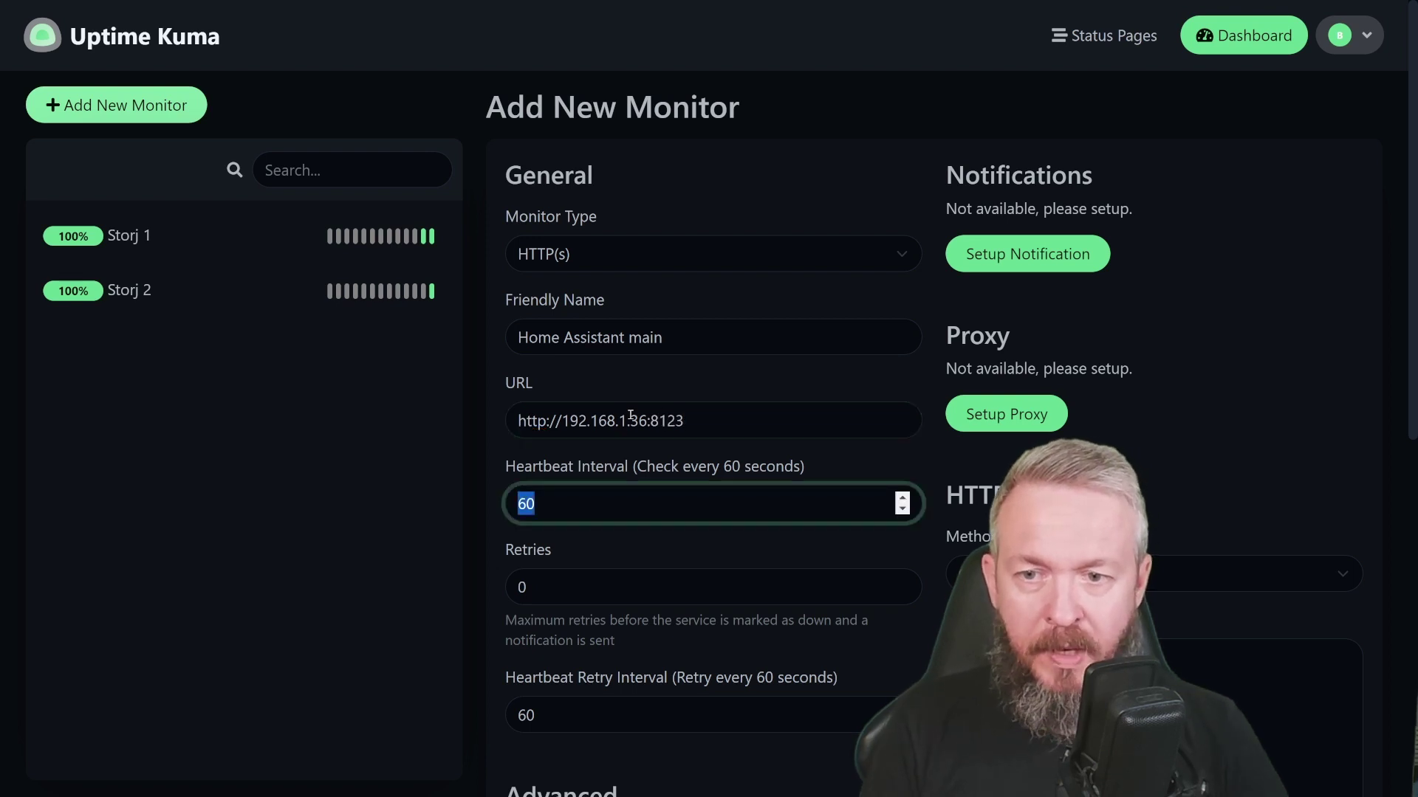
pyautogui.press('Tab')
pyautogui.write('1')
pyautogui.press('Tab')
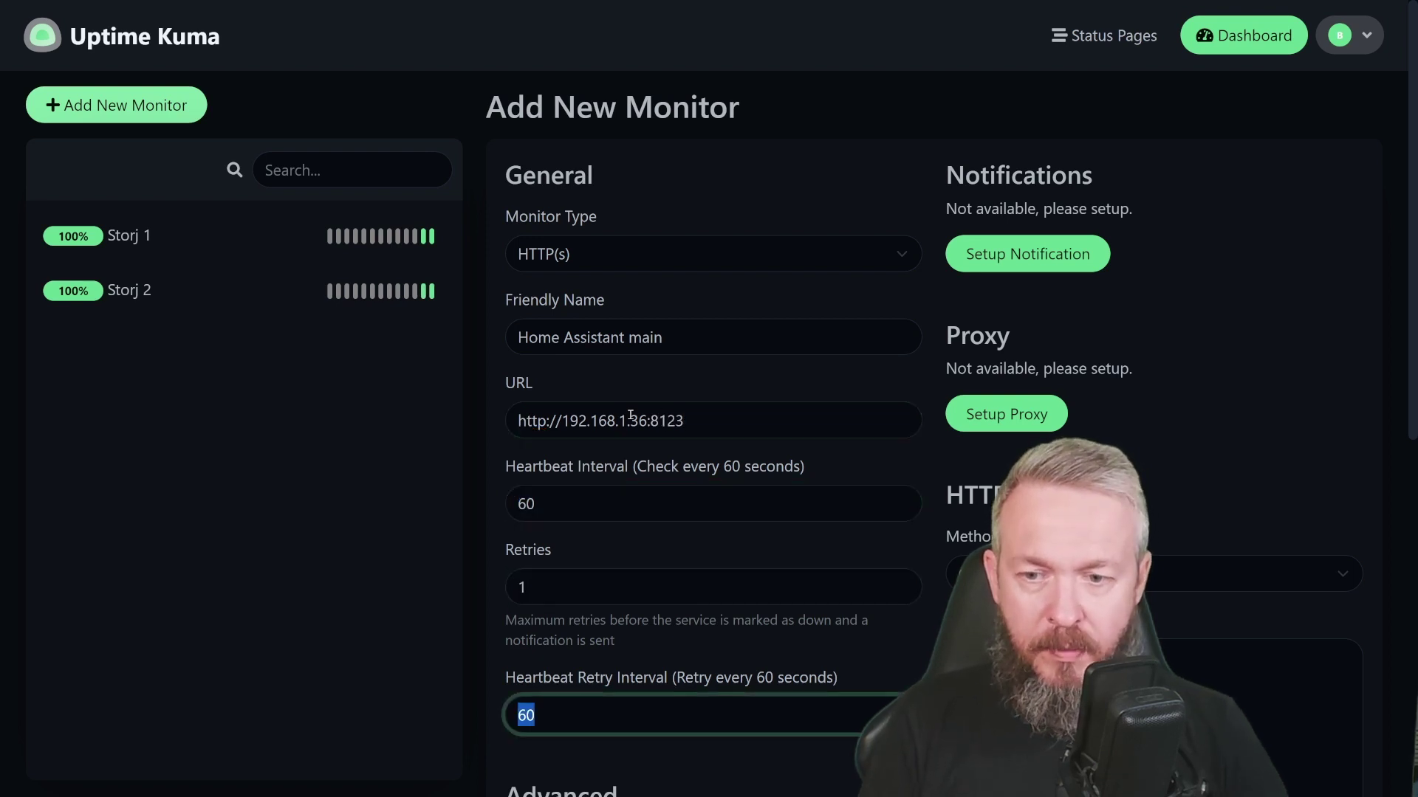
pyautogui.write('20')
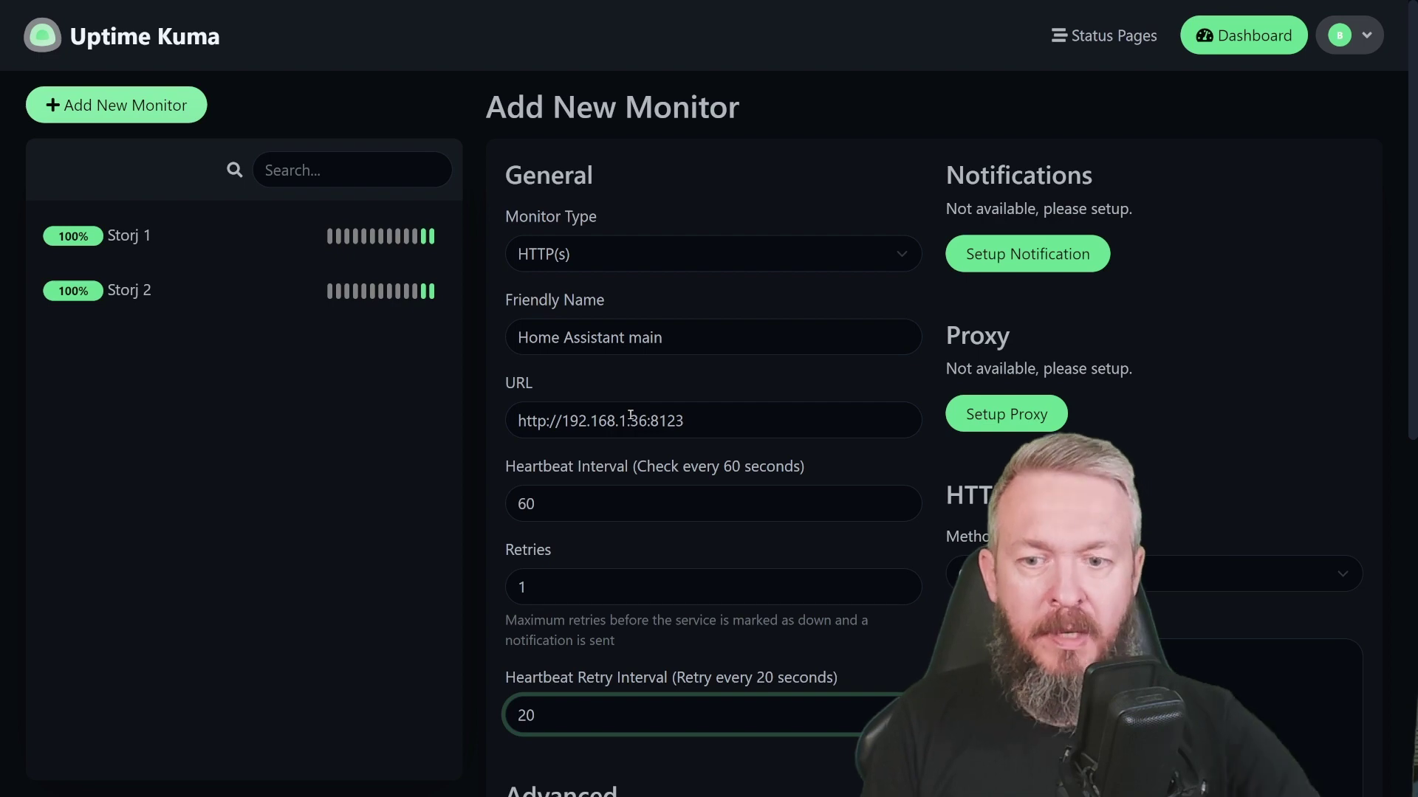
pyautogui.scroll(-7, 673, 530)
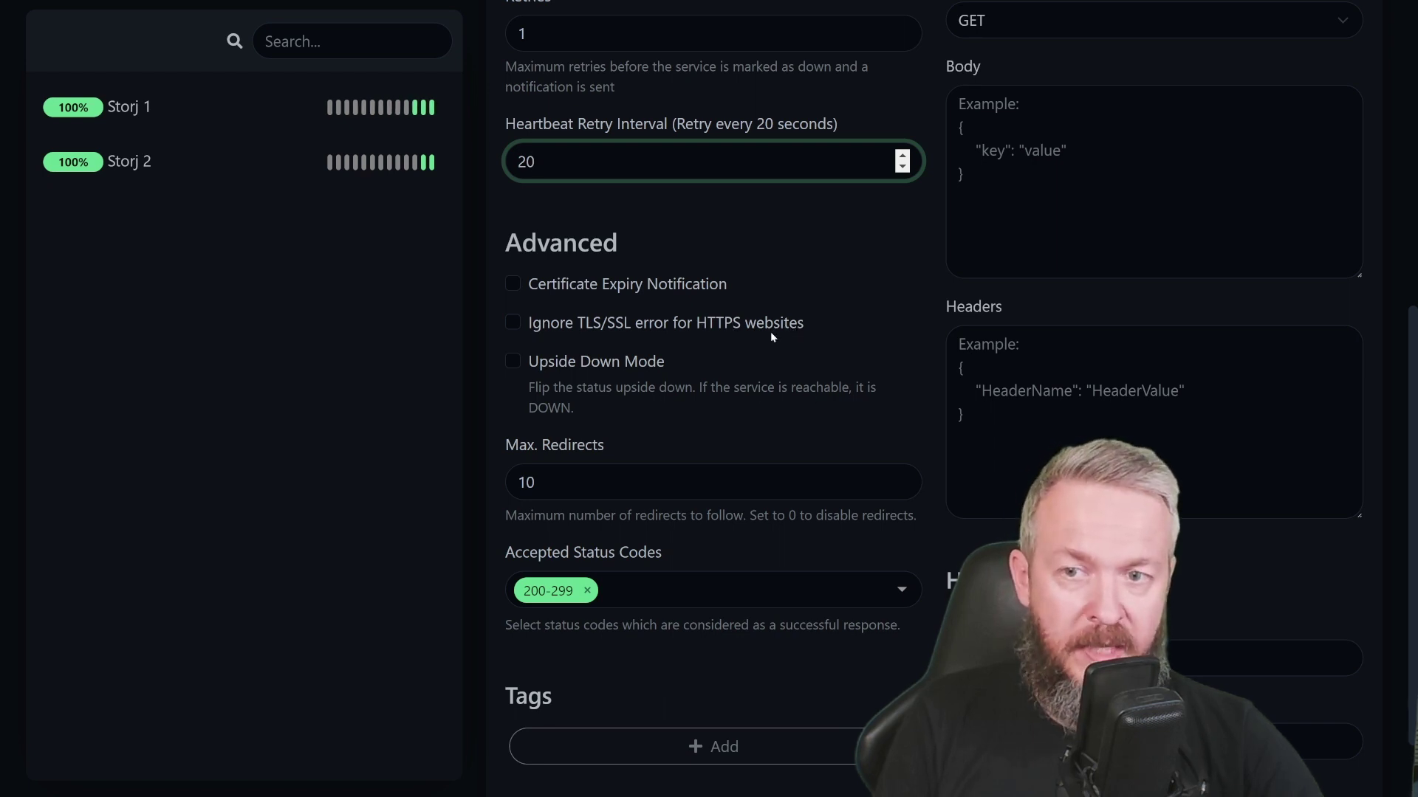
pyautogui.scroll(-1, 610, 357)
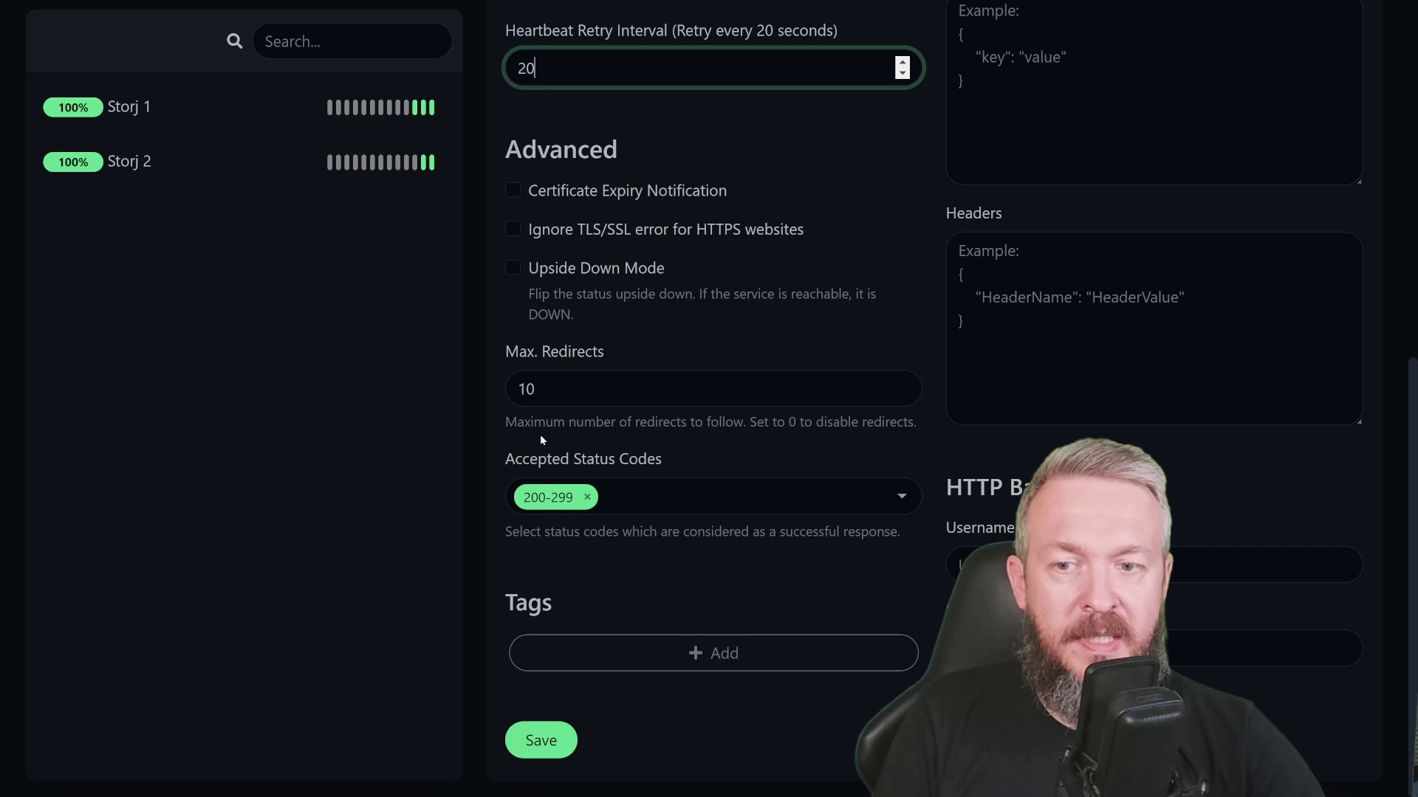
pyautogui.click(540, 742)
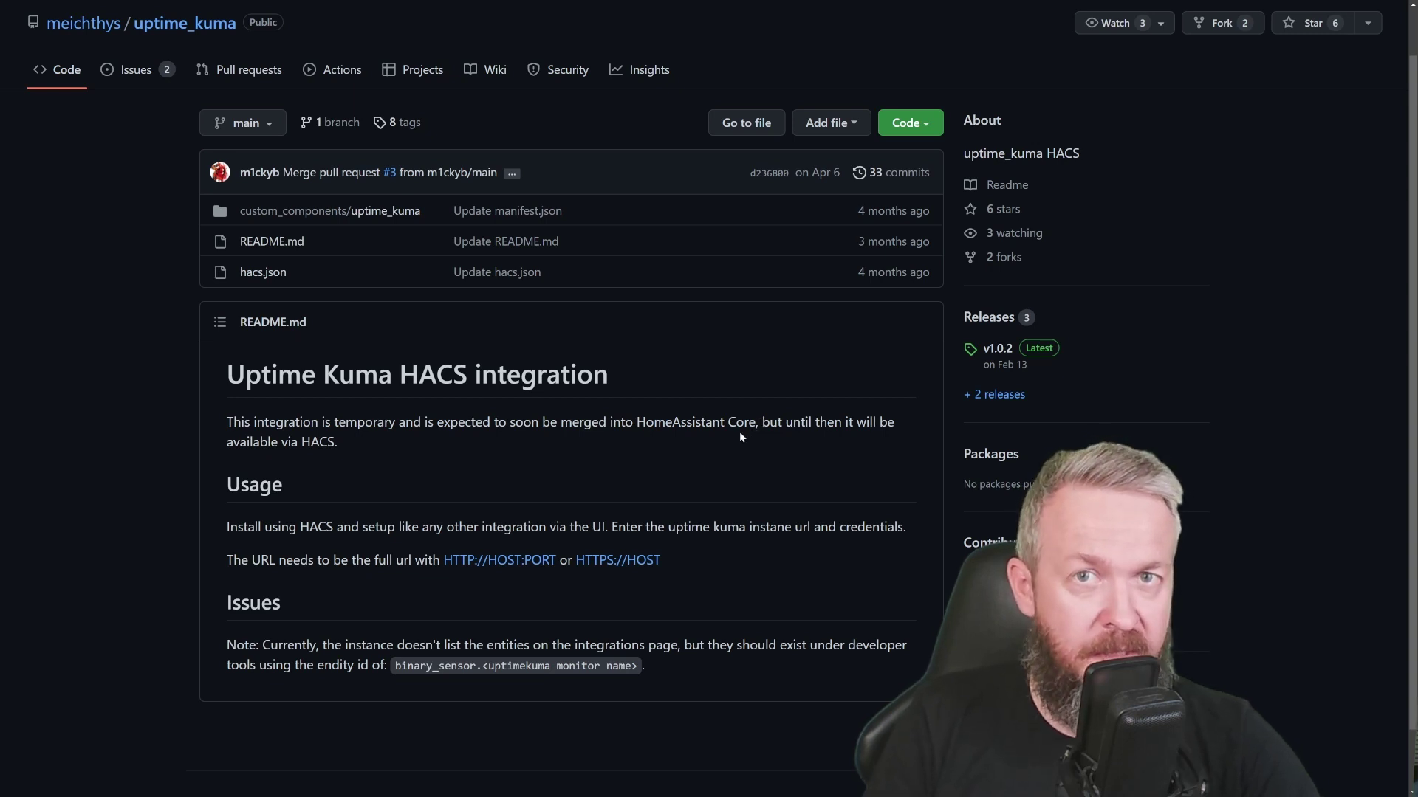
# Copy the link address of the uptime_kuma GitHub repository.
pyautogui.rightClick(181, 28)
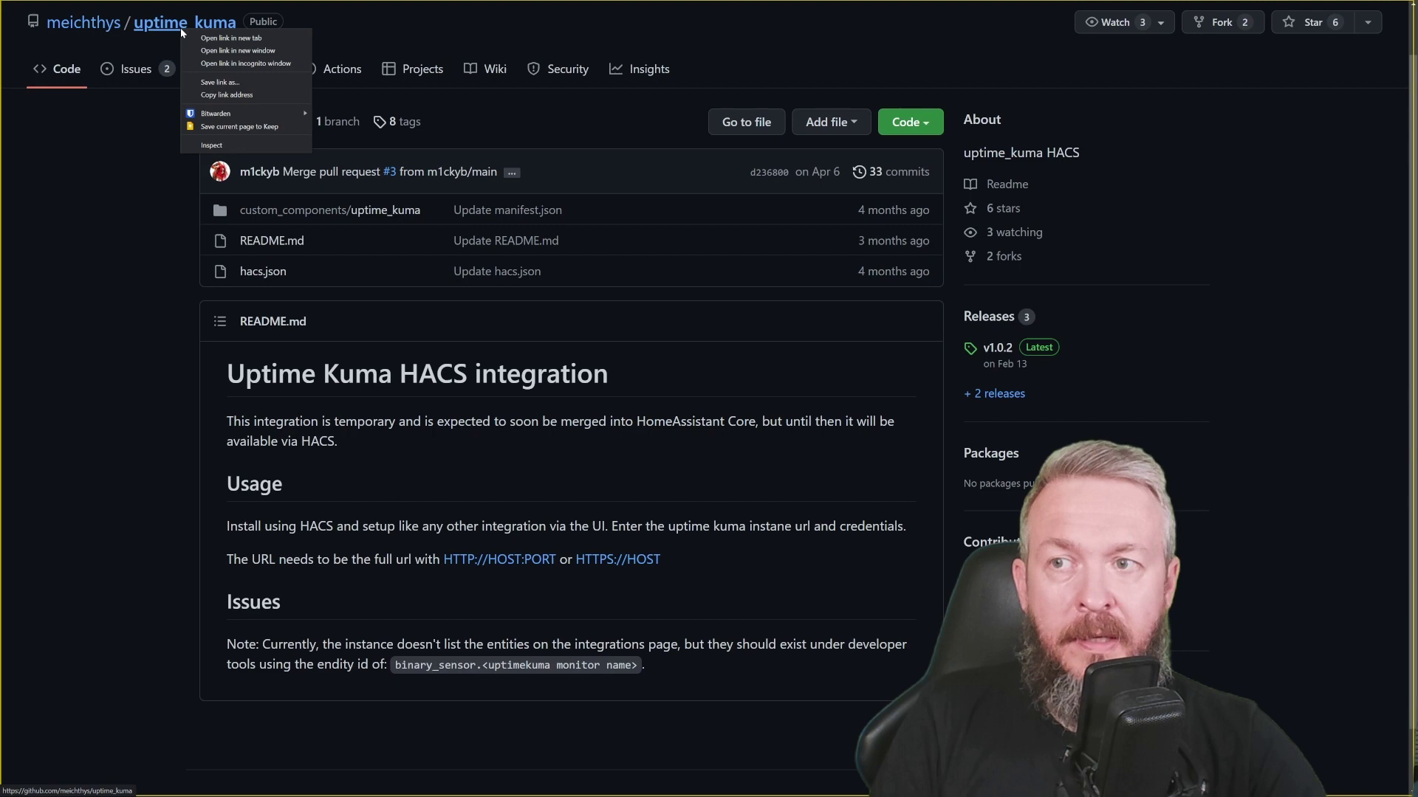
pyautogui.click(228, 95)
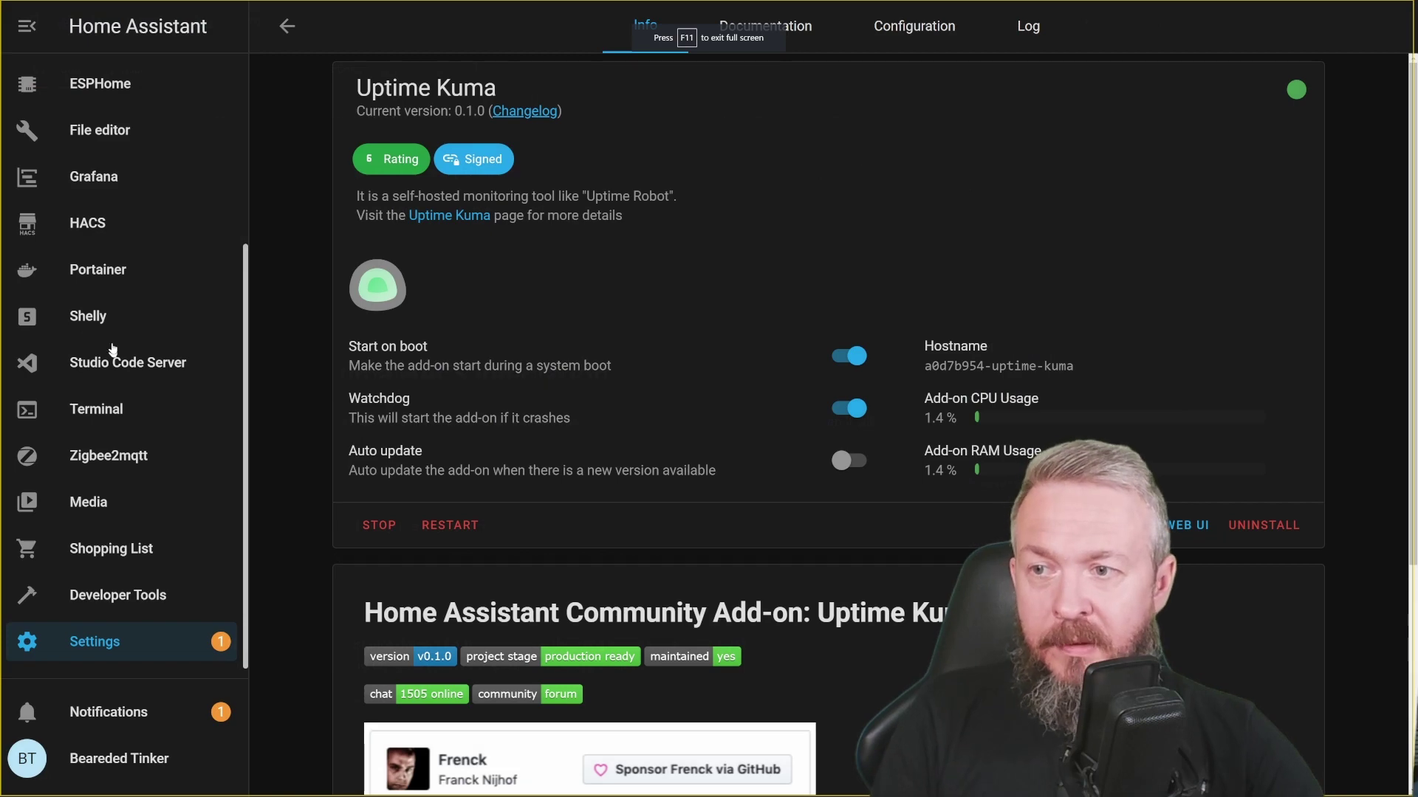
# In HACS Integrations, add the pasted uptime_kuma URL as a custom repository of category Integration.
pyautogui.click(104, 215)
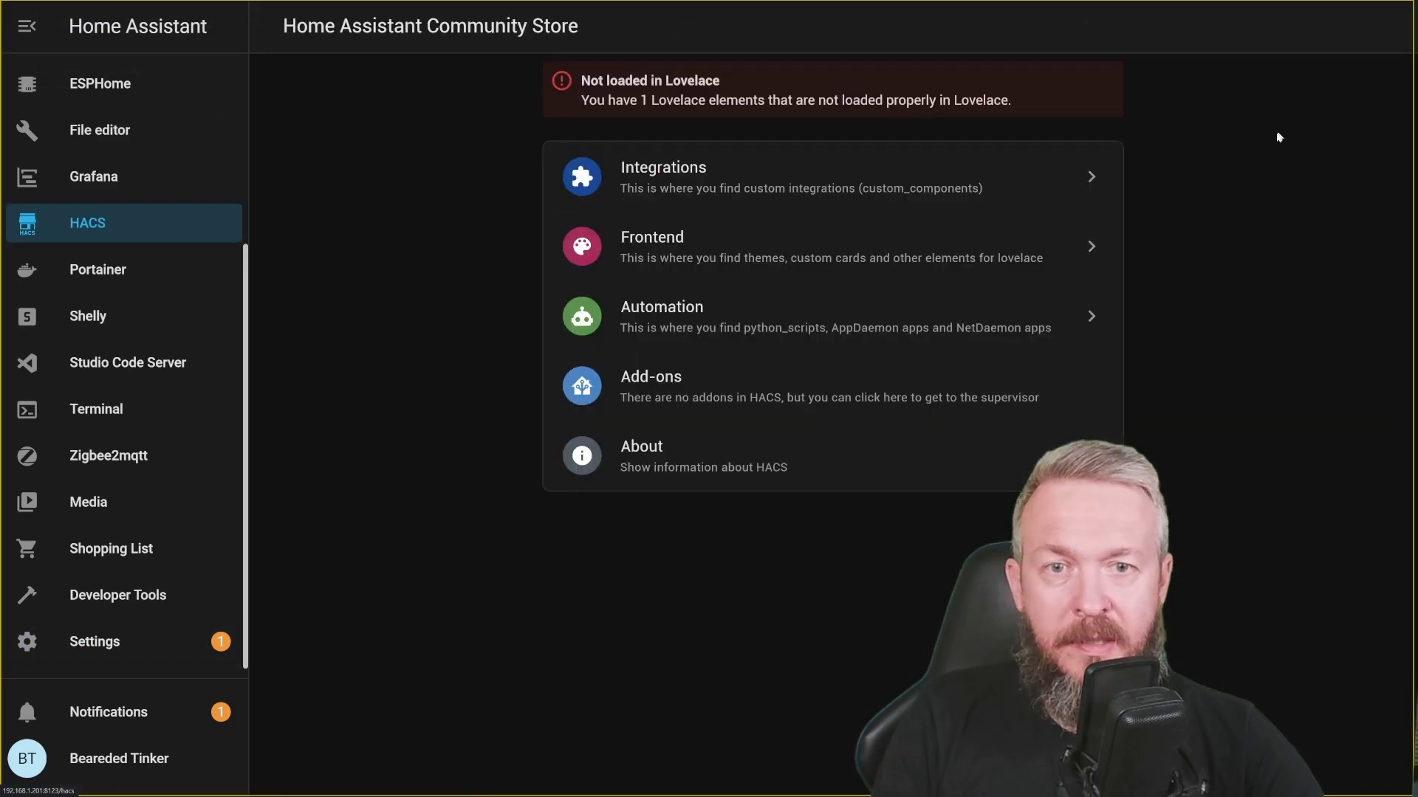
pyautogui.click(913, 184)
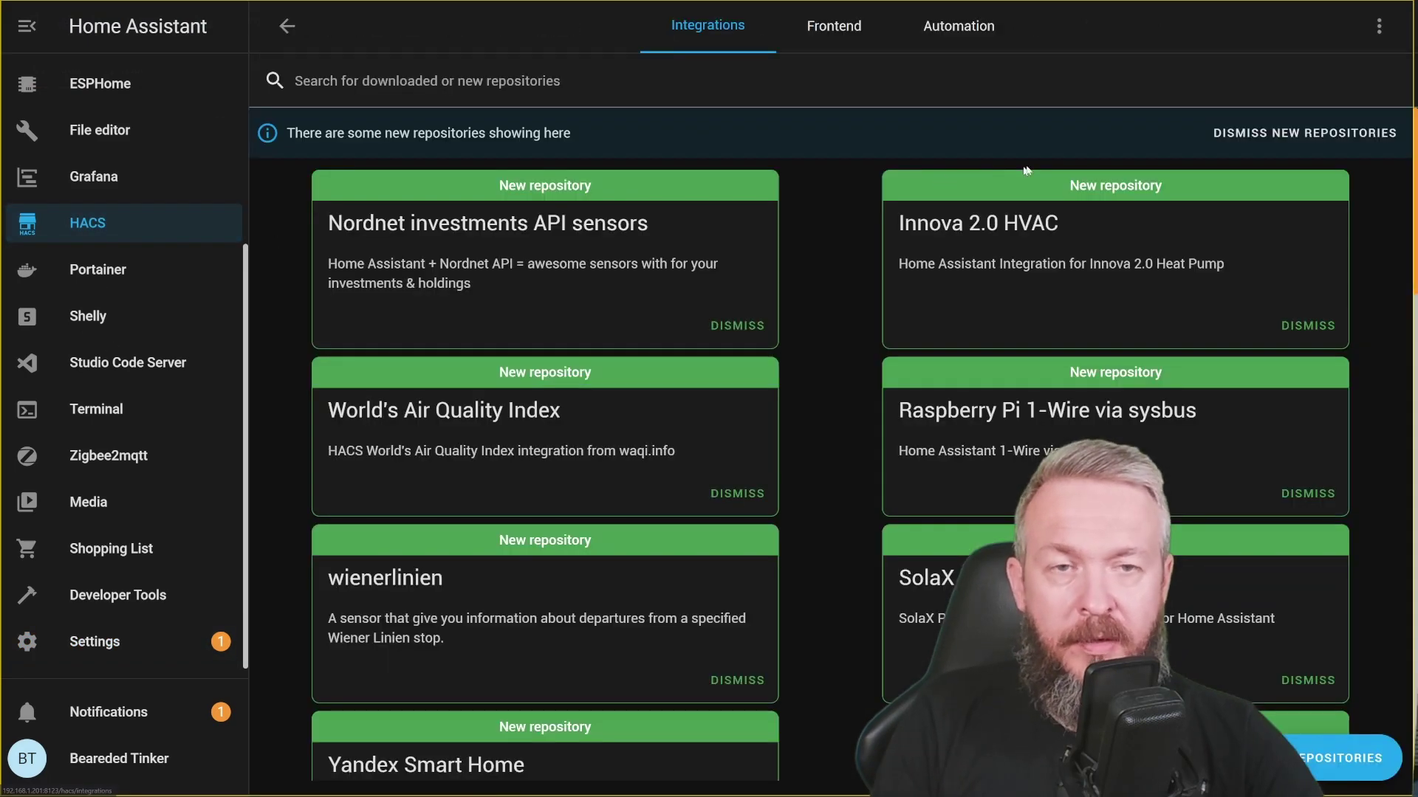
pyautogui.click(1377, 35)
pyautogui.click(1336, 220)
pyautogui.scroll(-5, 874, 440)
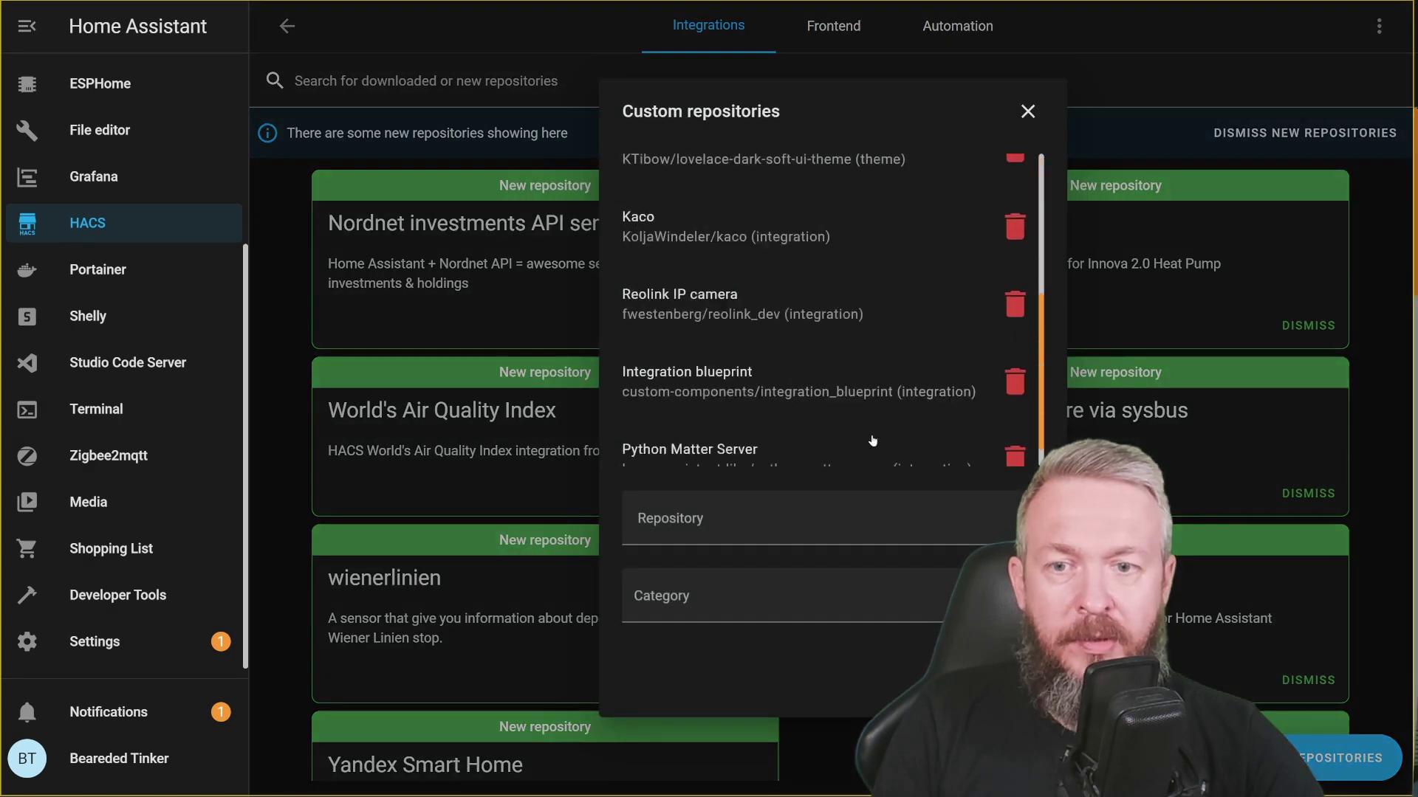
pyautogui.click(753, 505)
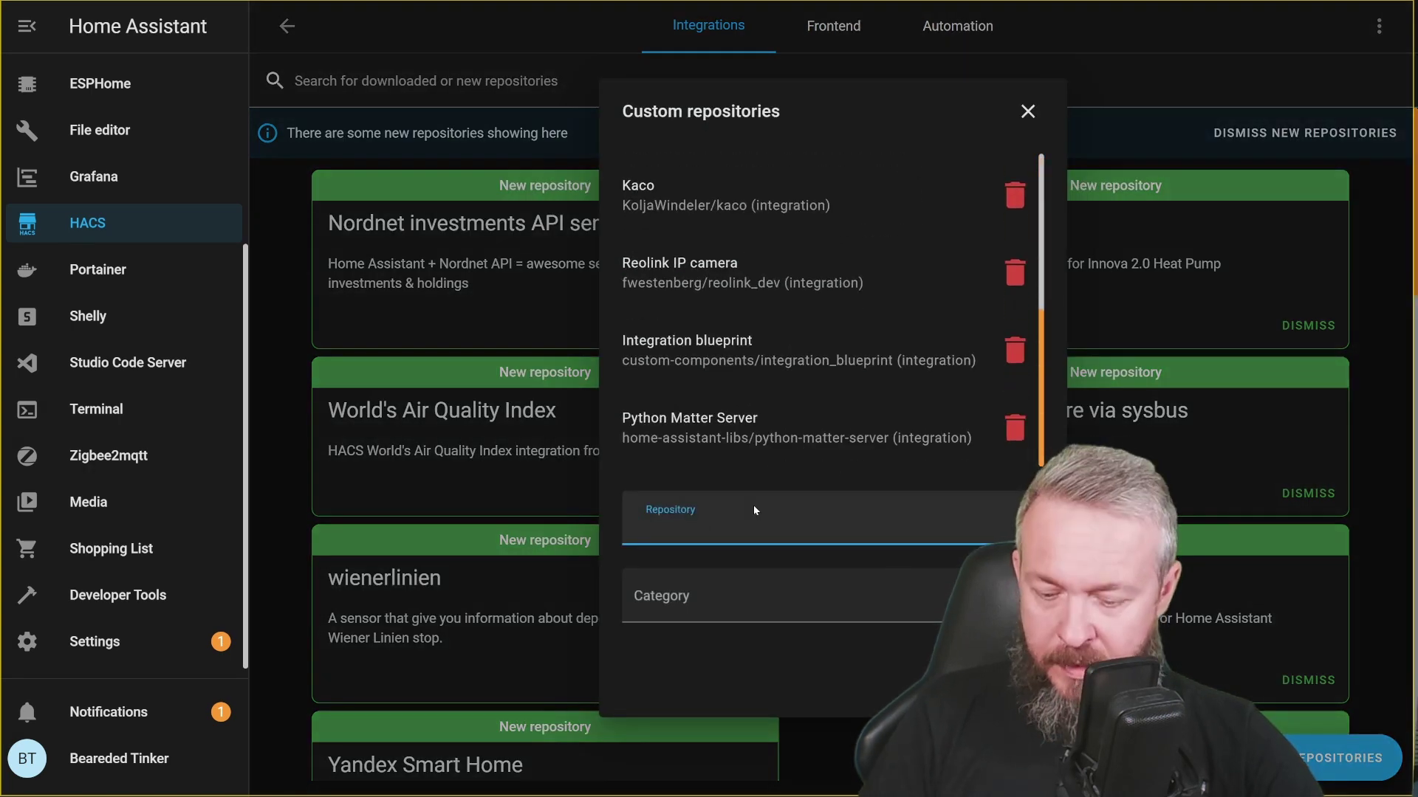
pyautogui.hotkey('ctrl', 'v')
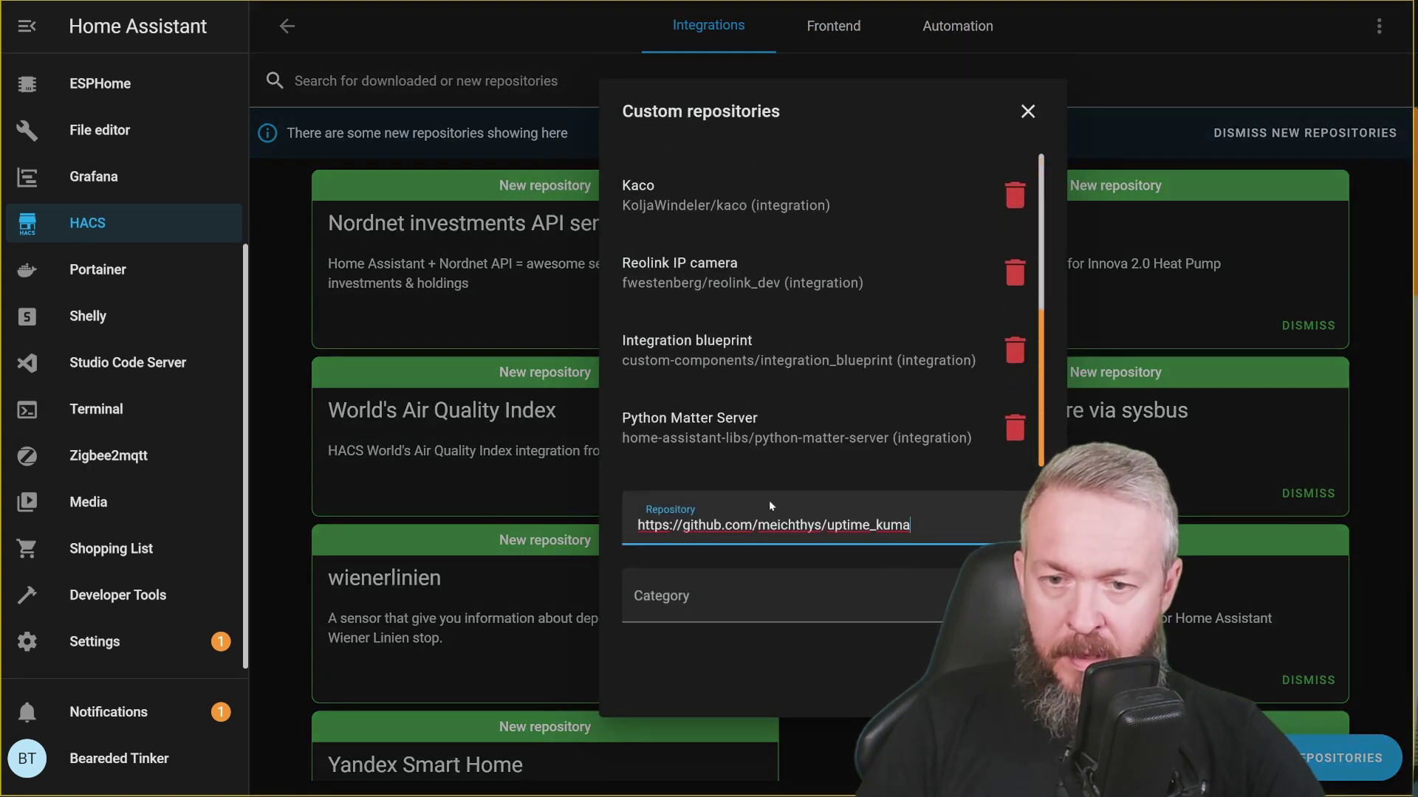
pyautogui.click(815, 621)
pyautogui.click(695, 452)
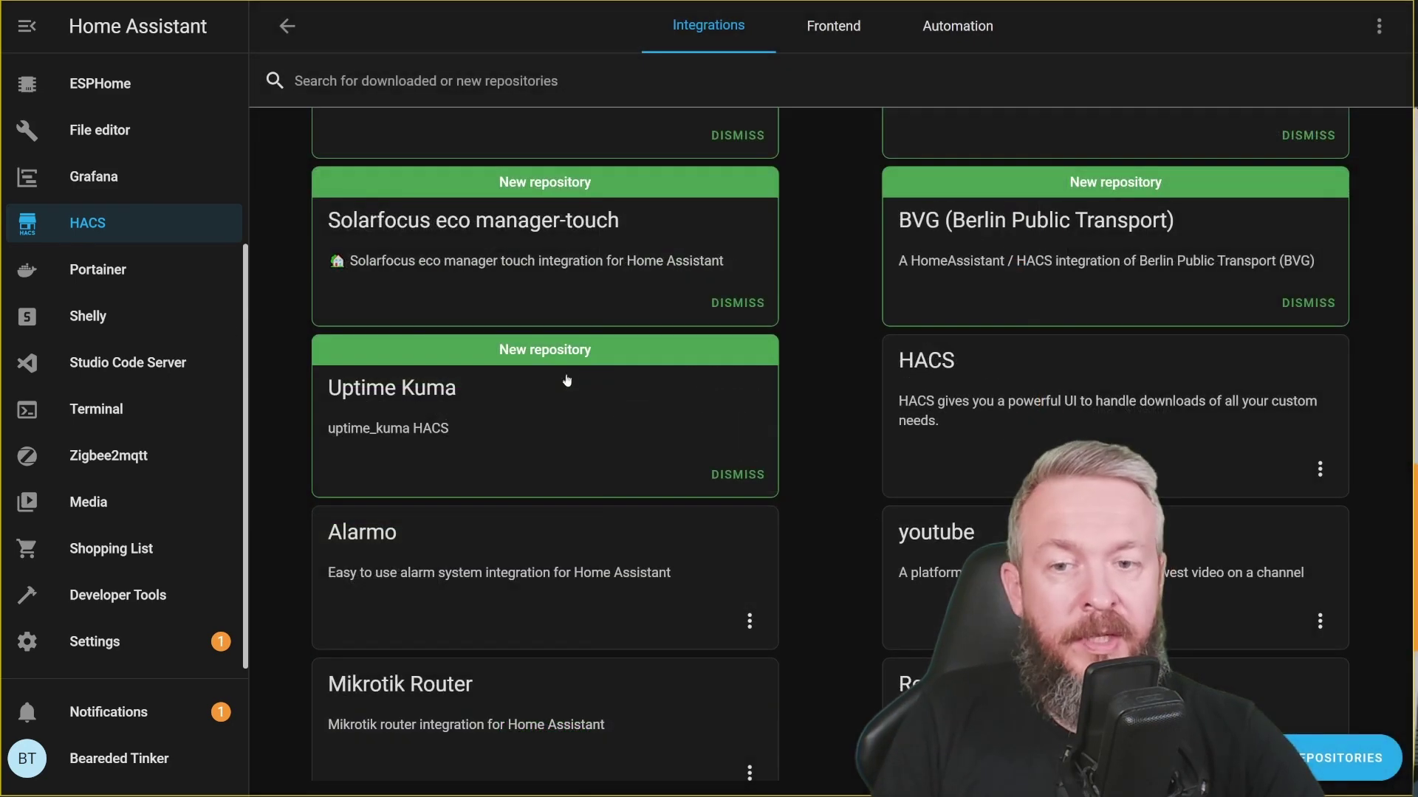
# Download the Uptime Kuma repository from HACS.
pyautogui.click(394, 389)
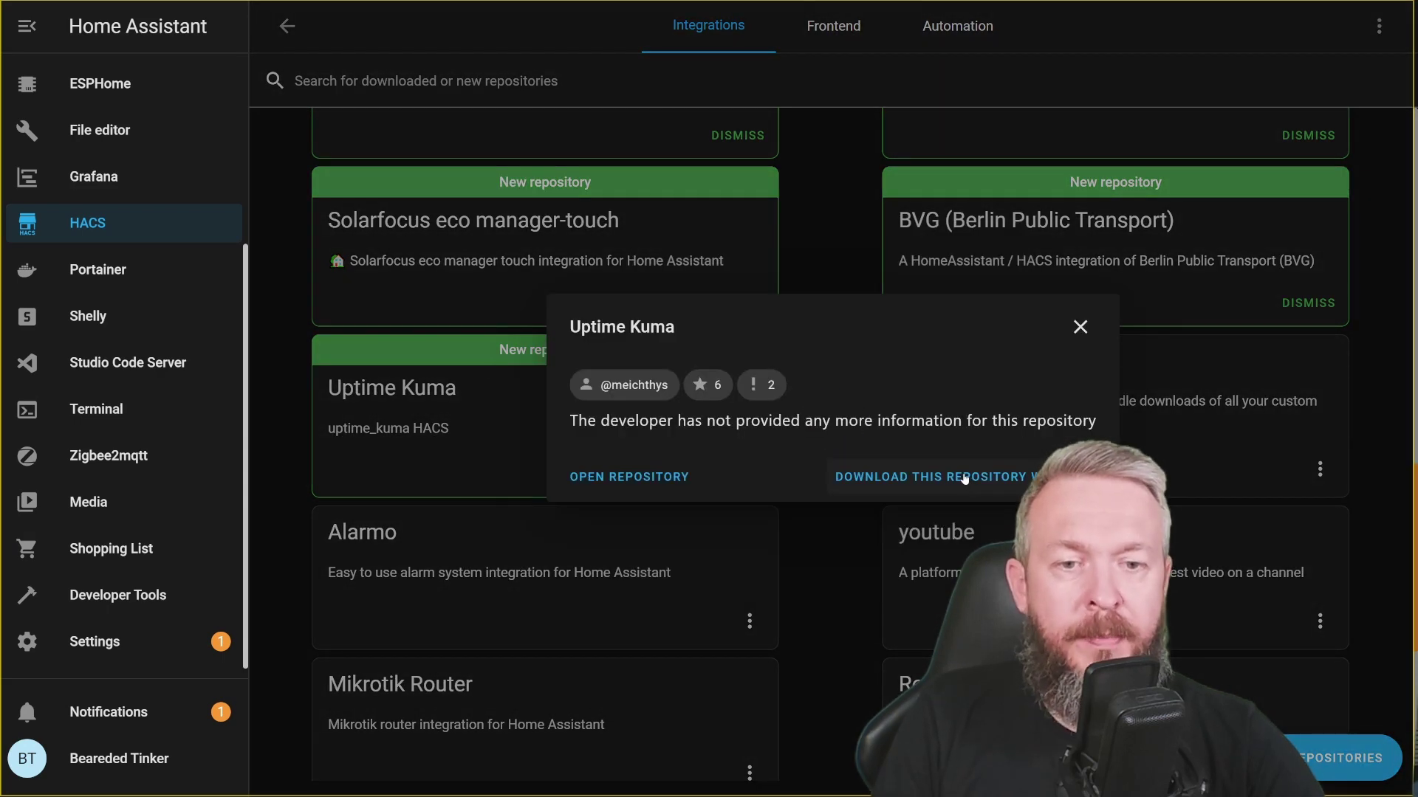
pyautogui.click(964, 477)
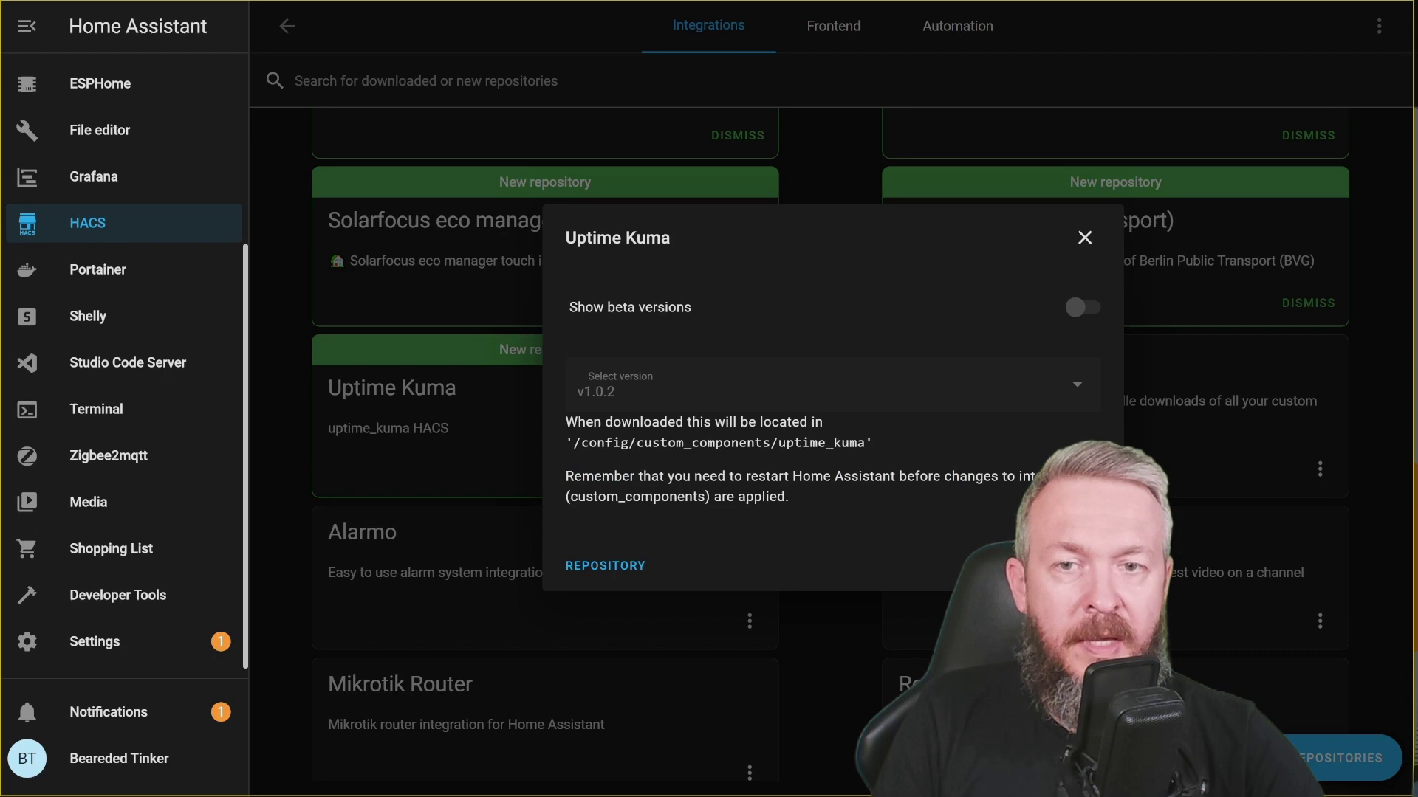
pyautogui.click(1069, 565)
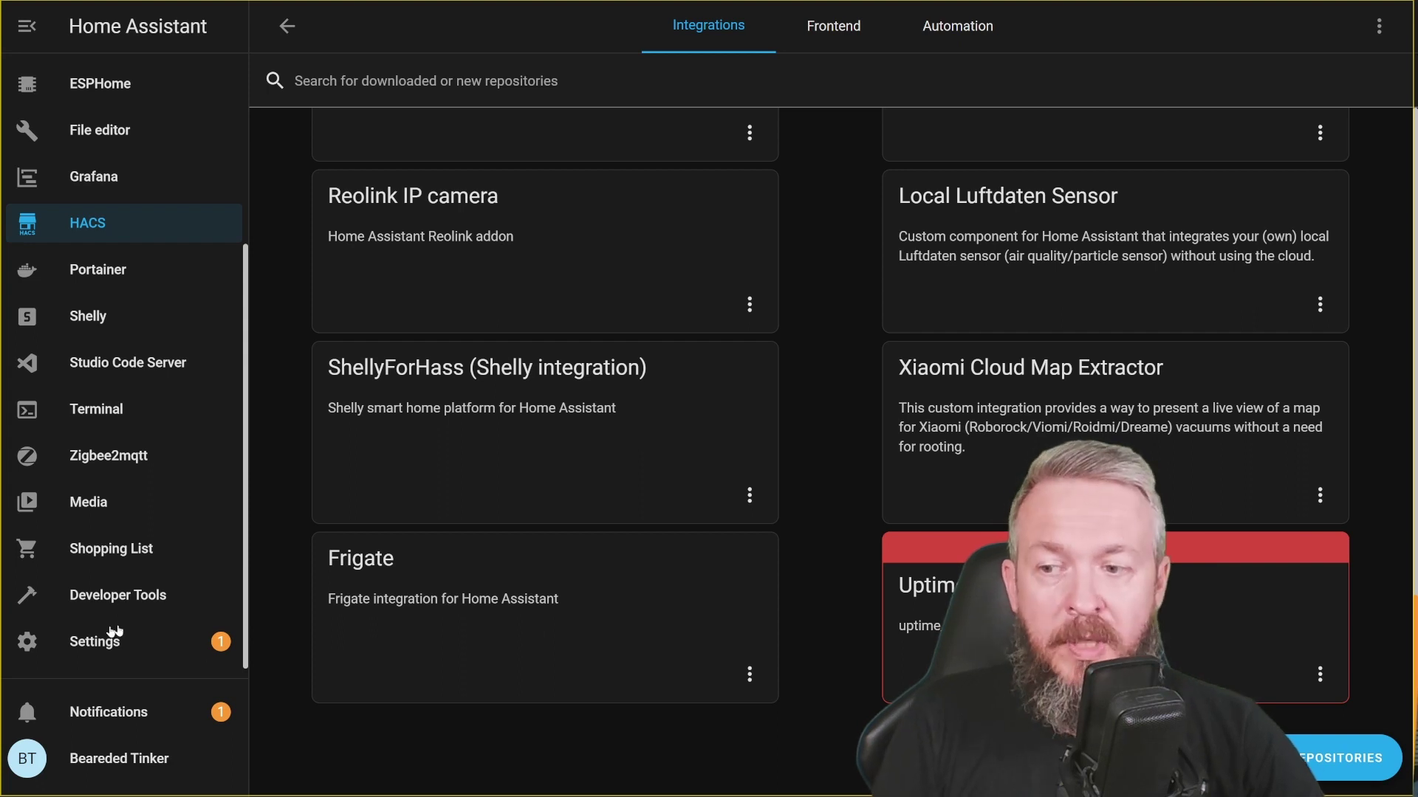
# Go to Settings > Devices & Services to view the configured integrations.
pyautogui.click(73, 596)
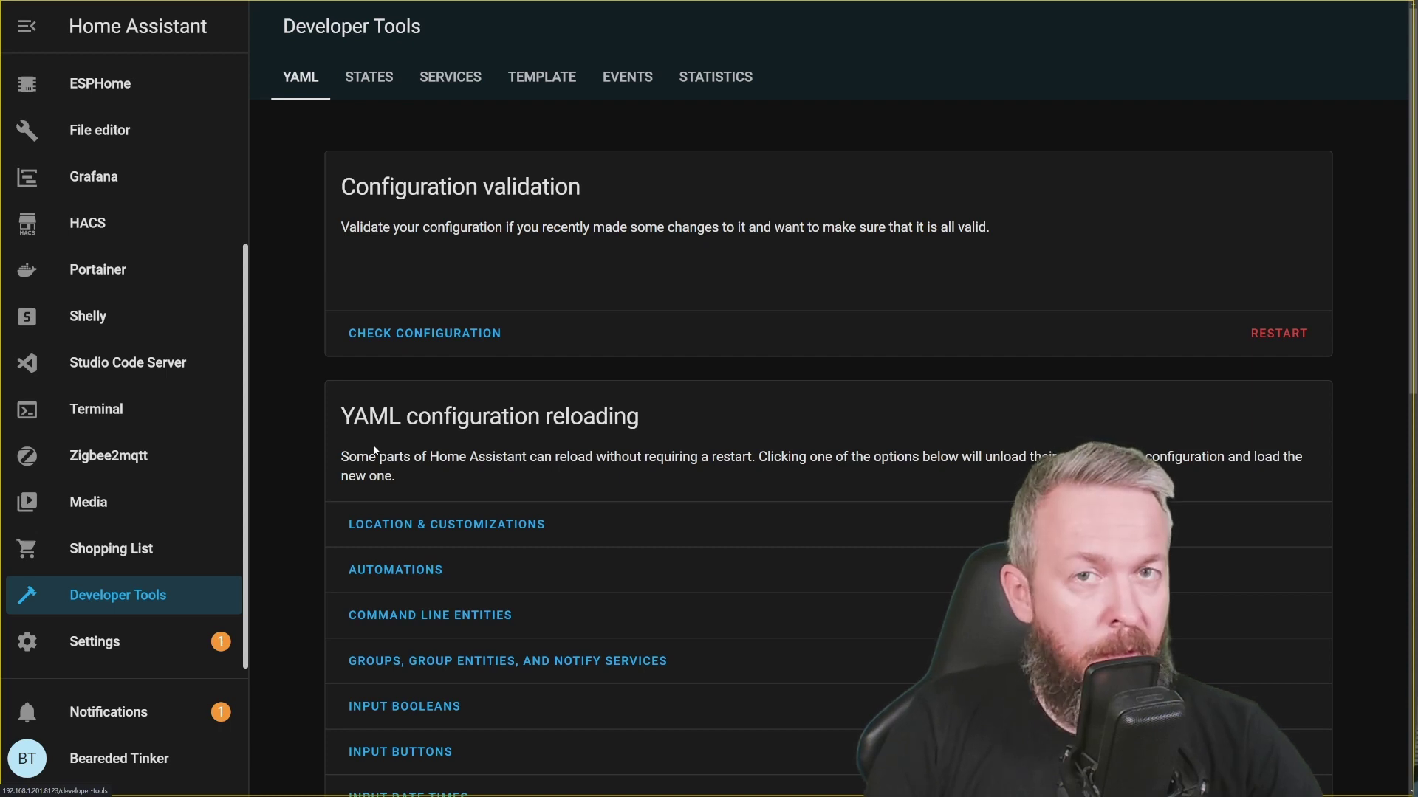
pyautogui.click(93, 644)
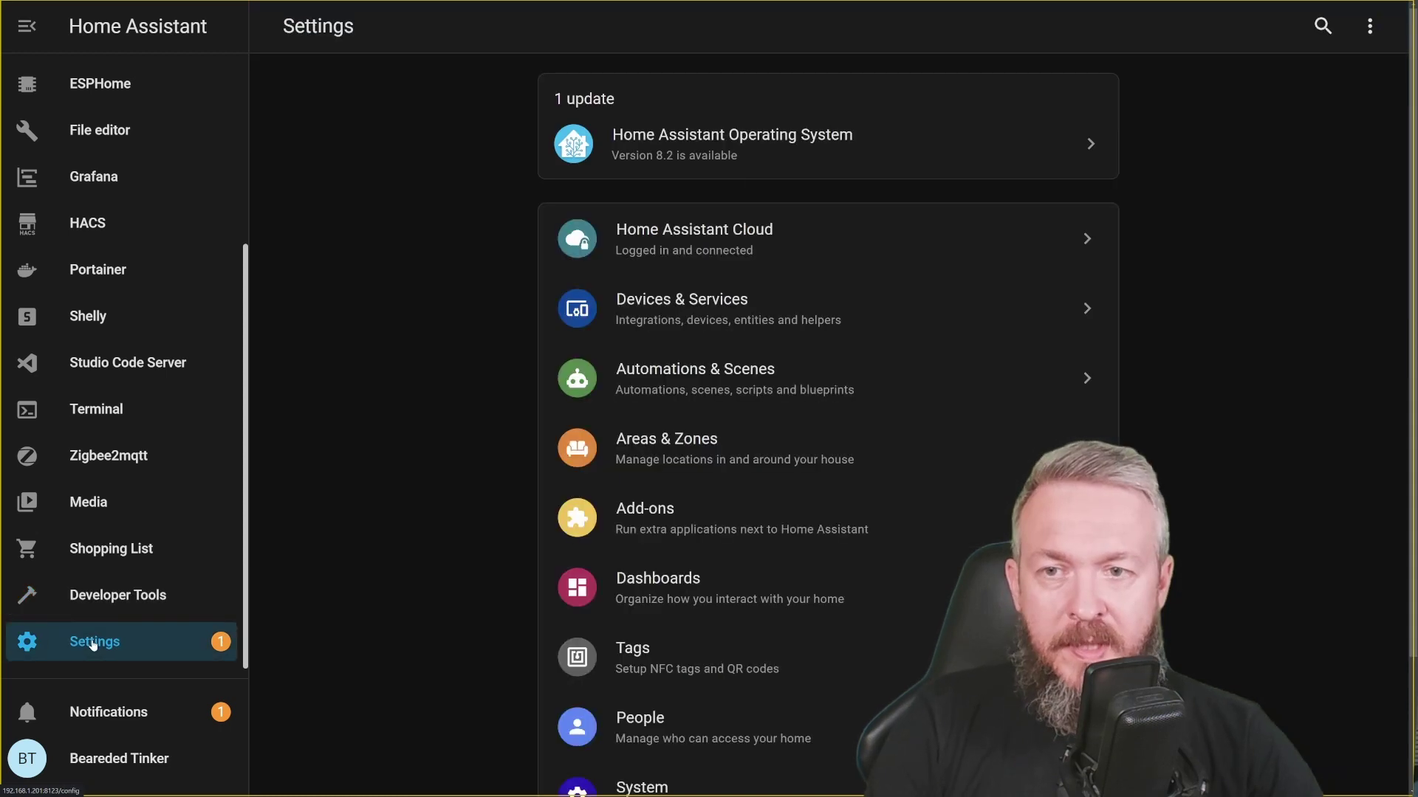
pyautogui.click(649, 299)
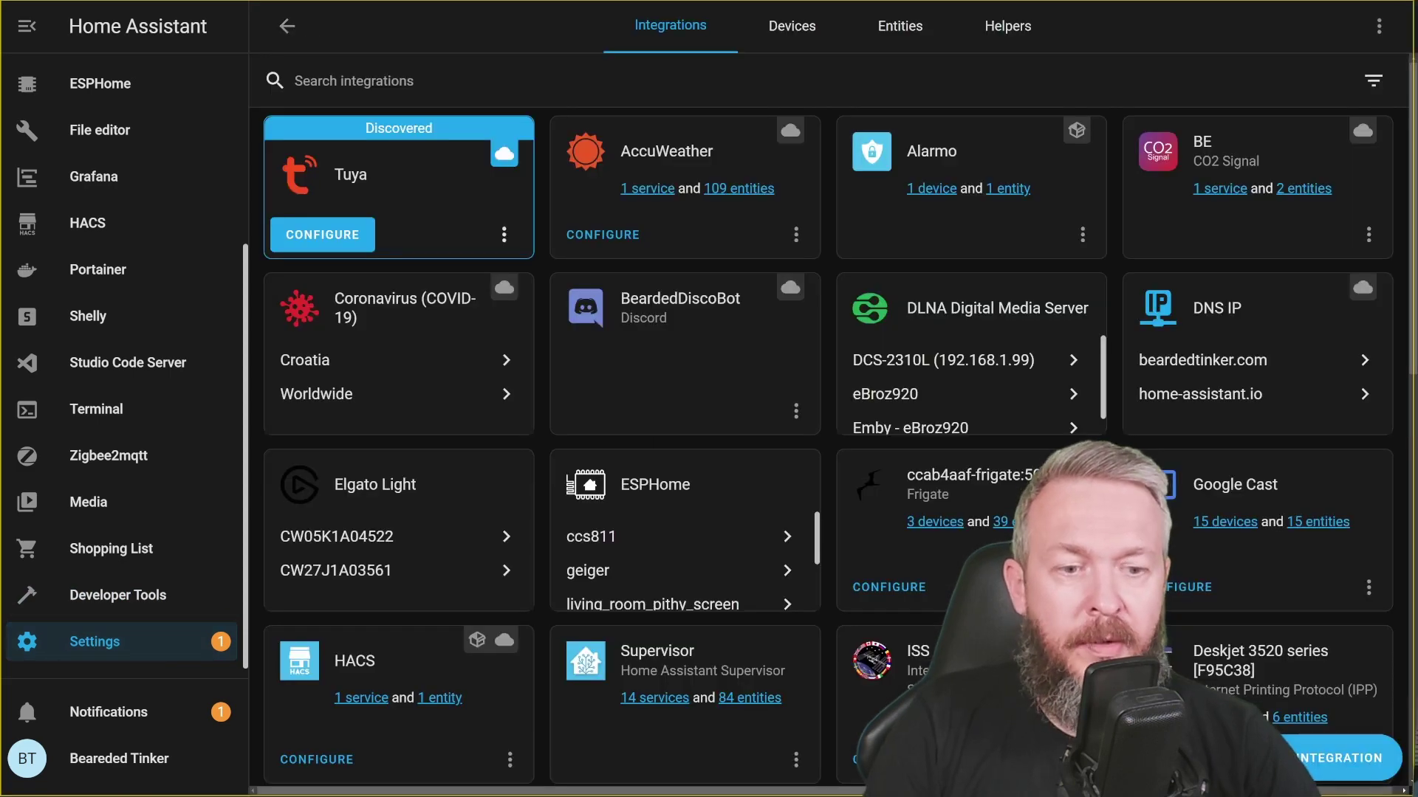
# Start adding an integration and search 'upt' to list Uptime, UptimeRobot and Uptime Kuma.
pyautogui.click(1340, 758)
pyautogui.write('up')
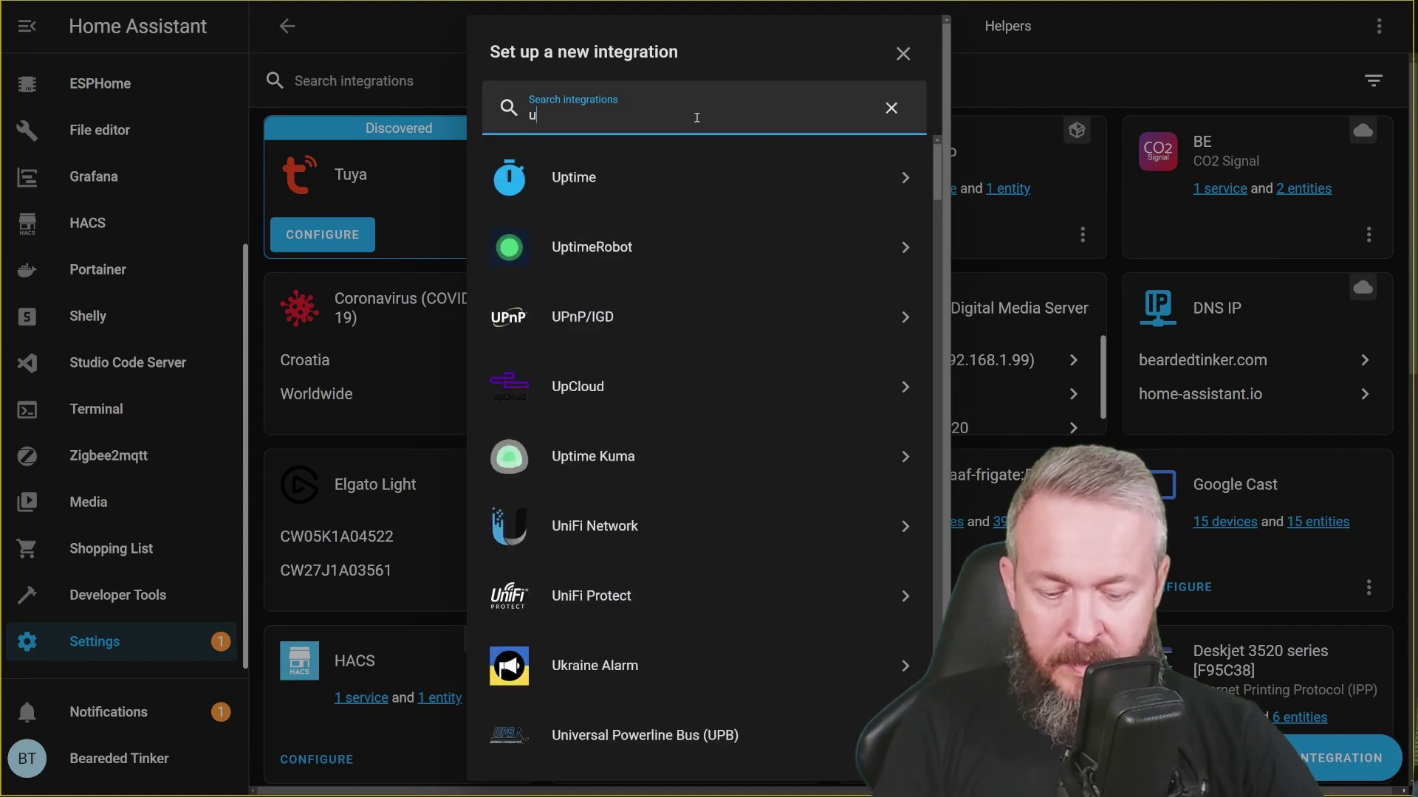
pyautogui.write('t')
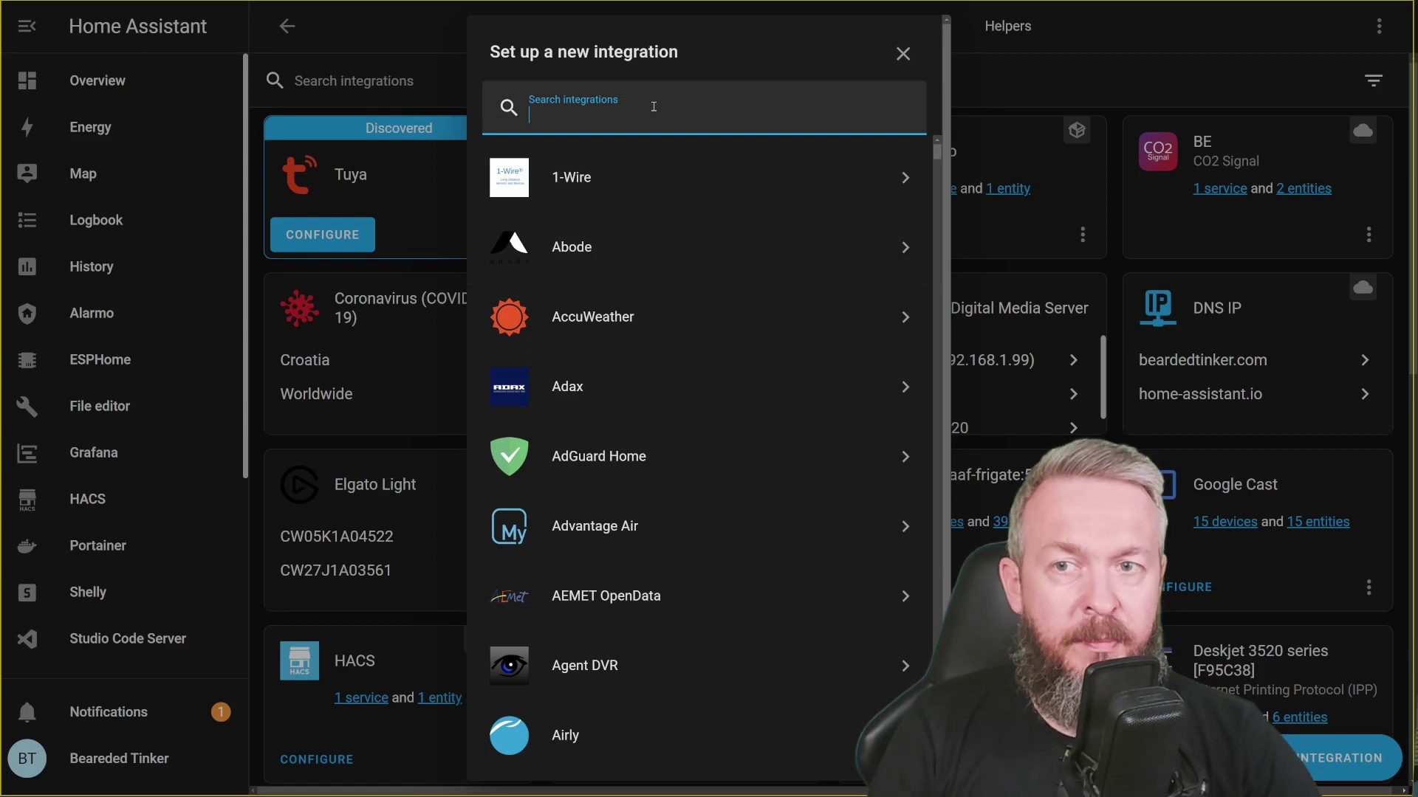
pyautogui.write('upt')
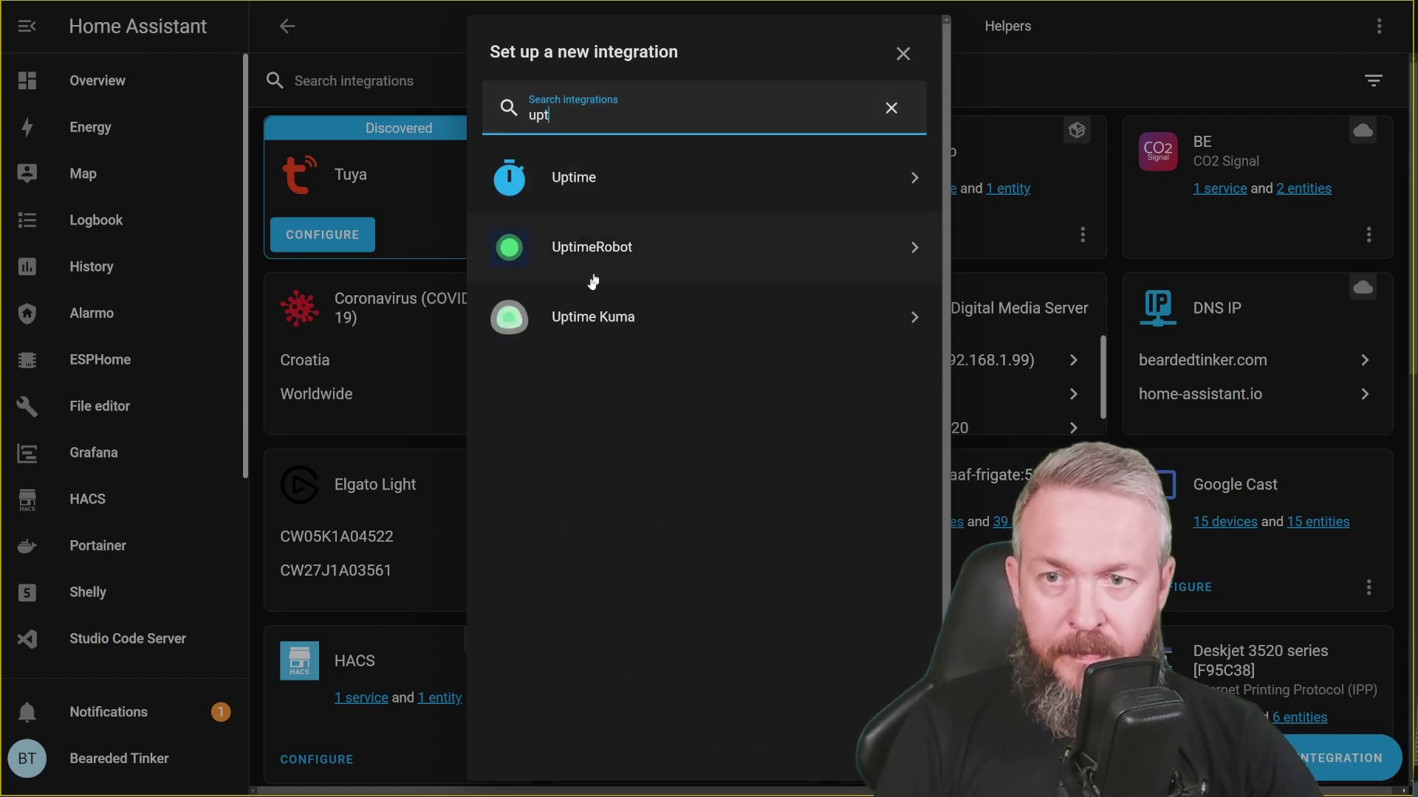
# Choose Uptime Kuma and enter host 192.168.1.201, port 3001, username and password, with Verify SSL unticked.
pyautogui.click(561, 321)
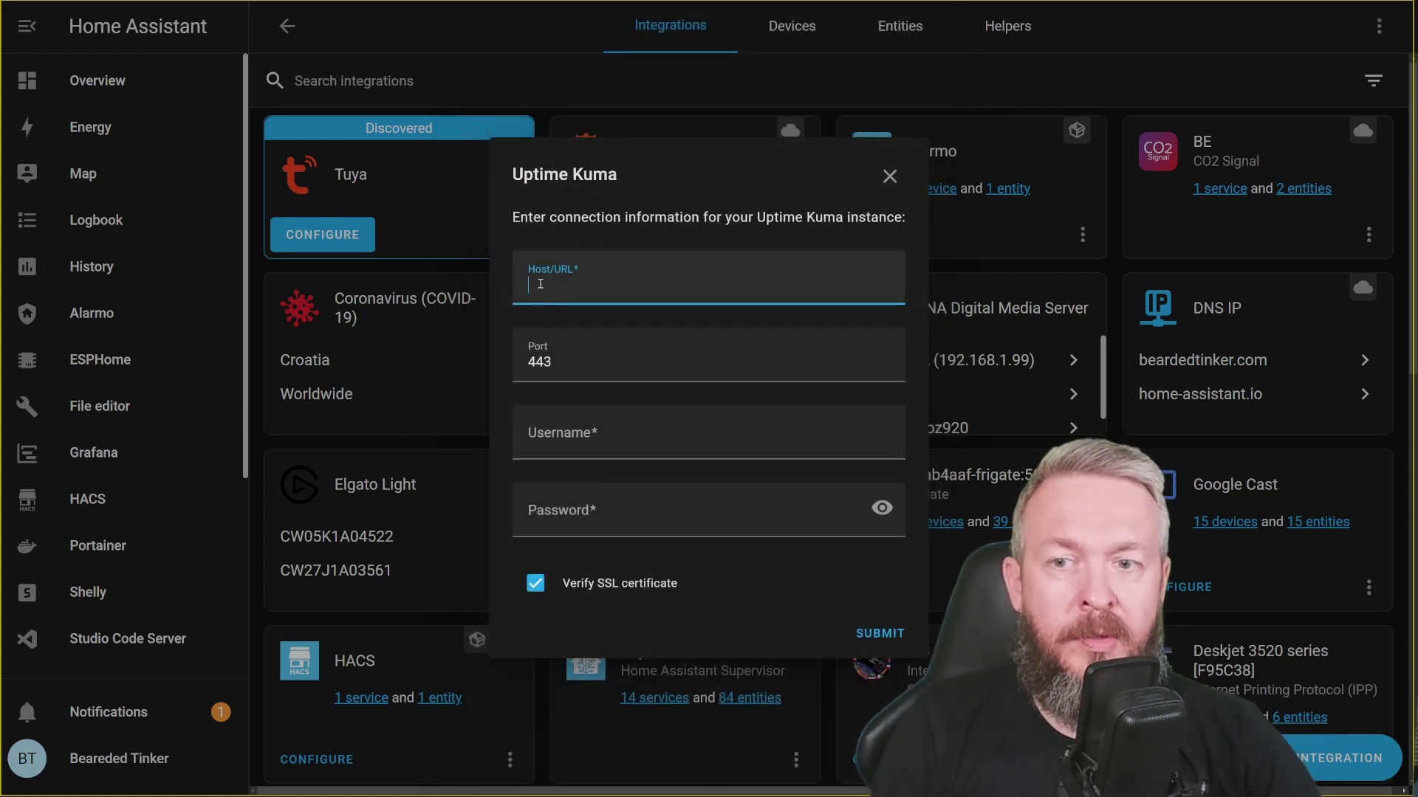
pyautogui.write('192.1')
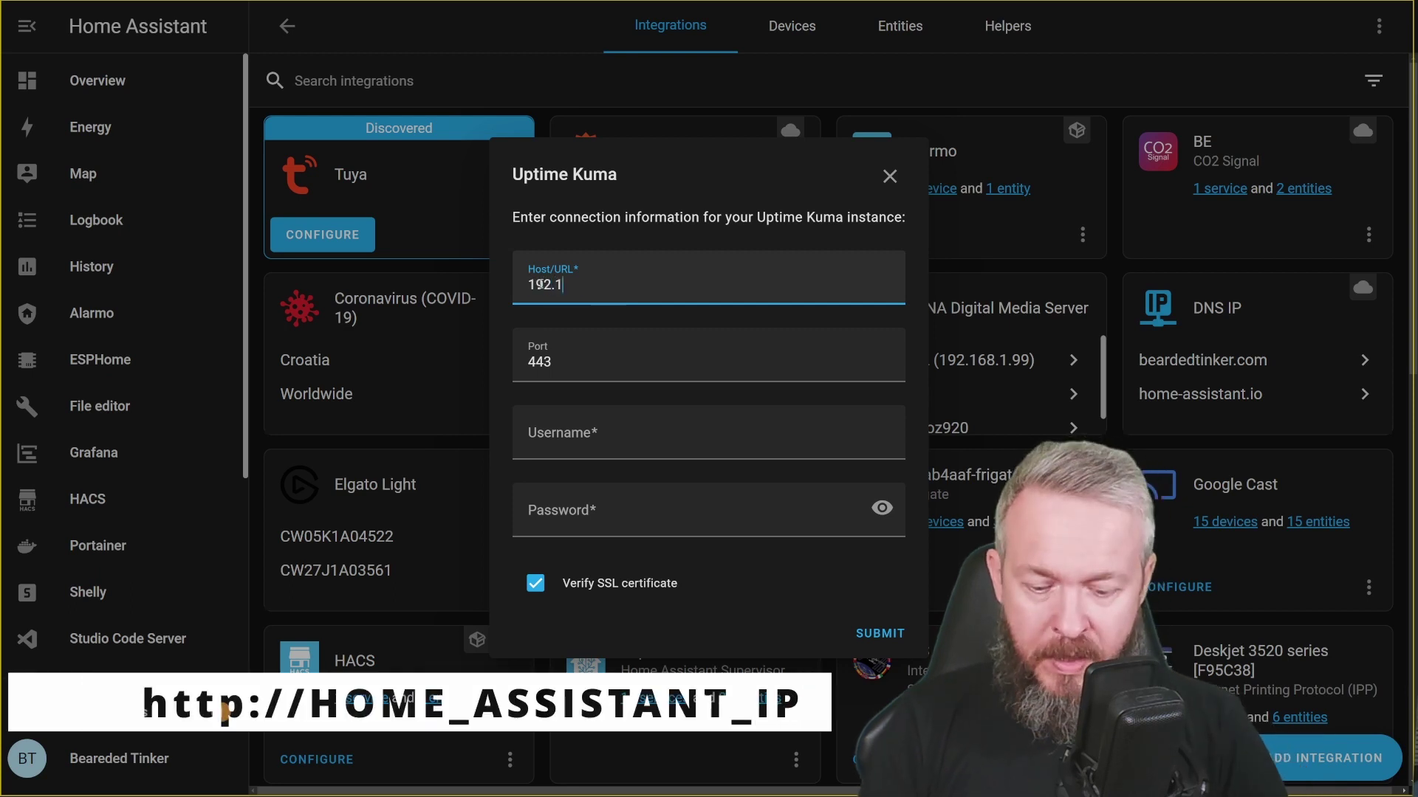
pyautogui.write('68.1.201')
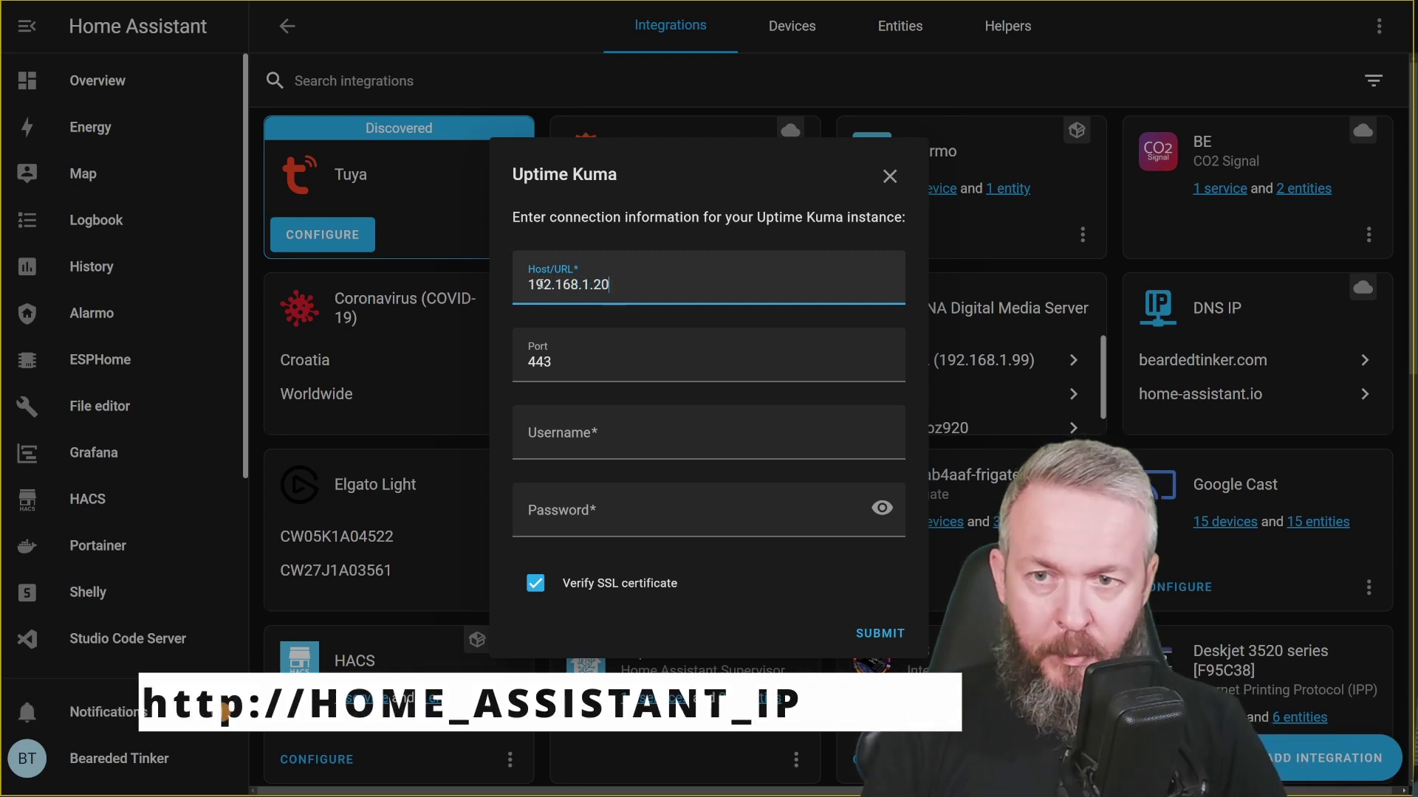
pyautogui.press('Tab')
pyautogui.write('3')
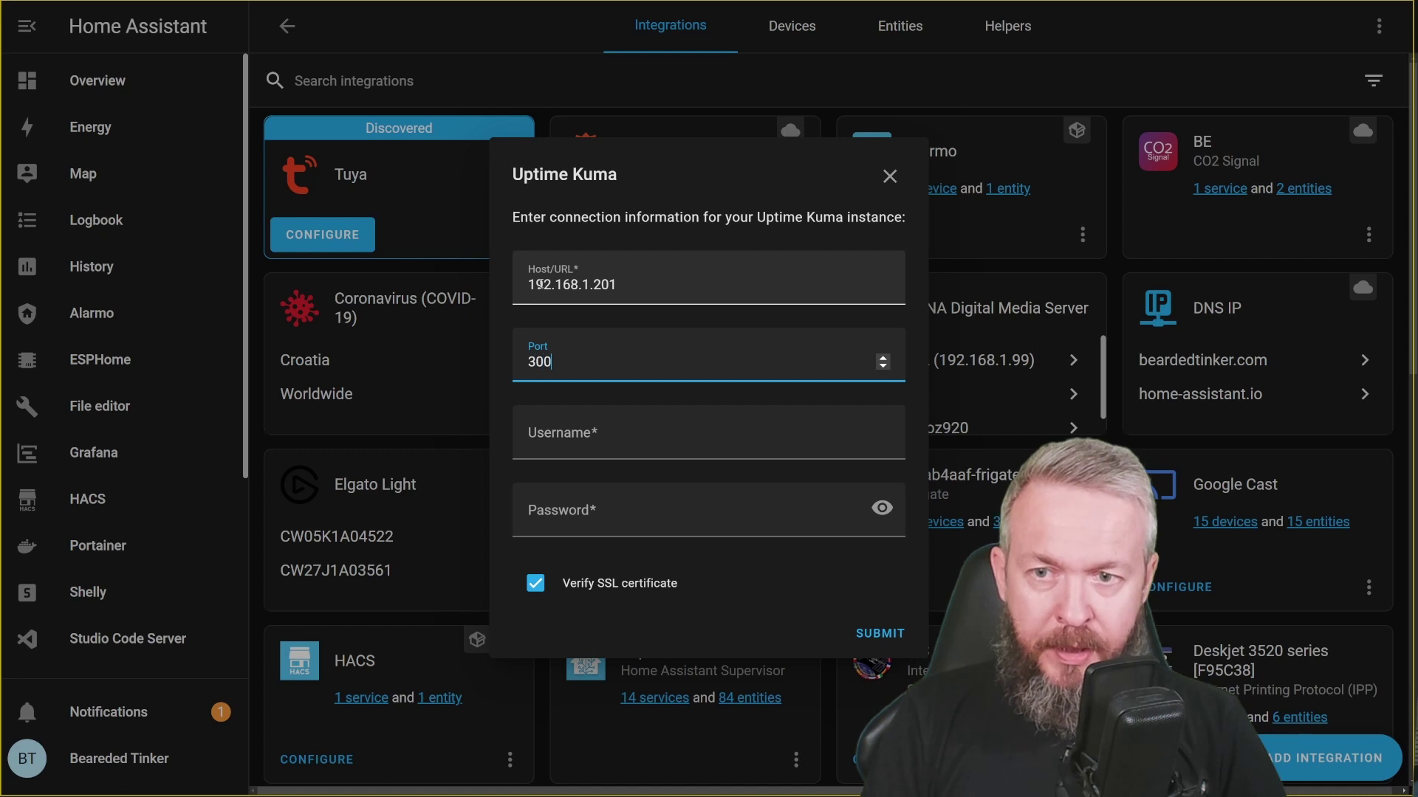
pyautogui.press('Tab')
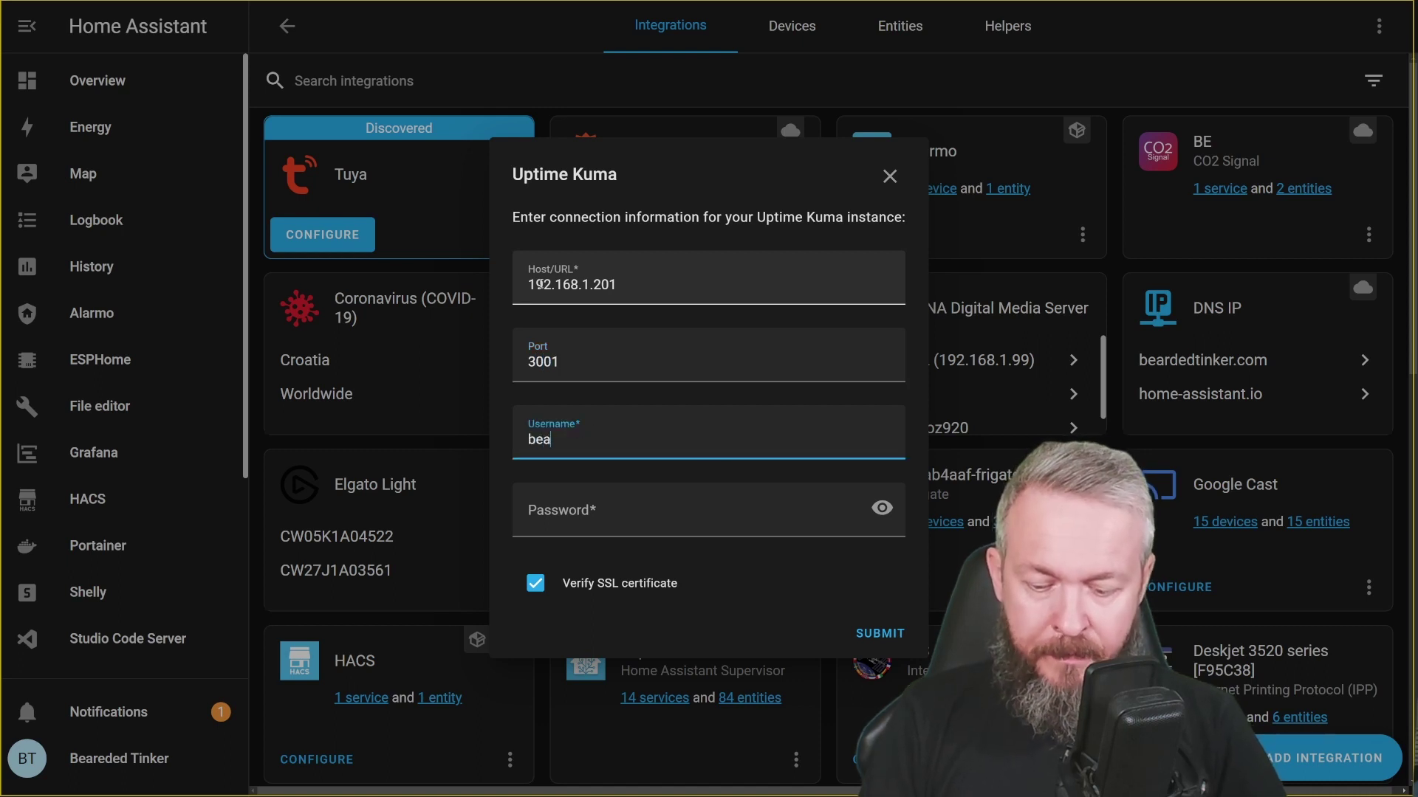
pyautogui.write('bearded')
pyautogui.press('Tab')
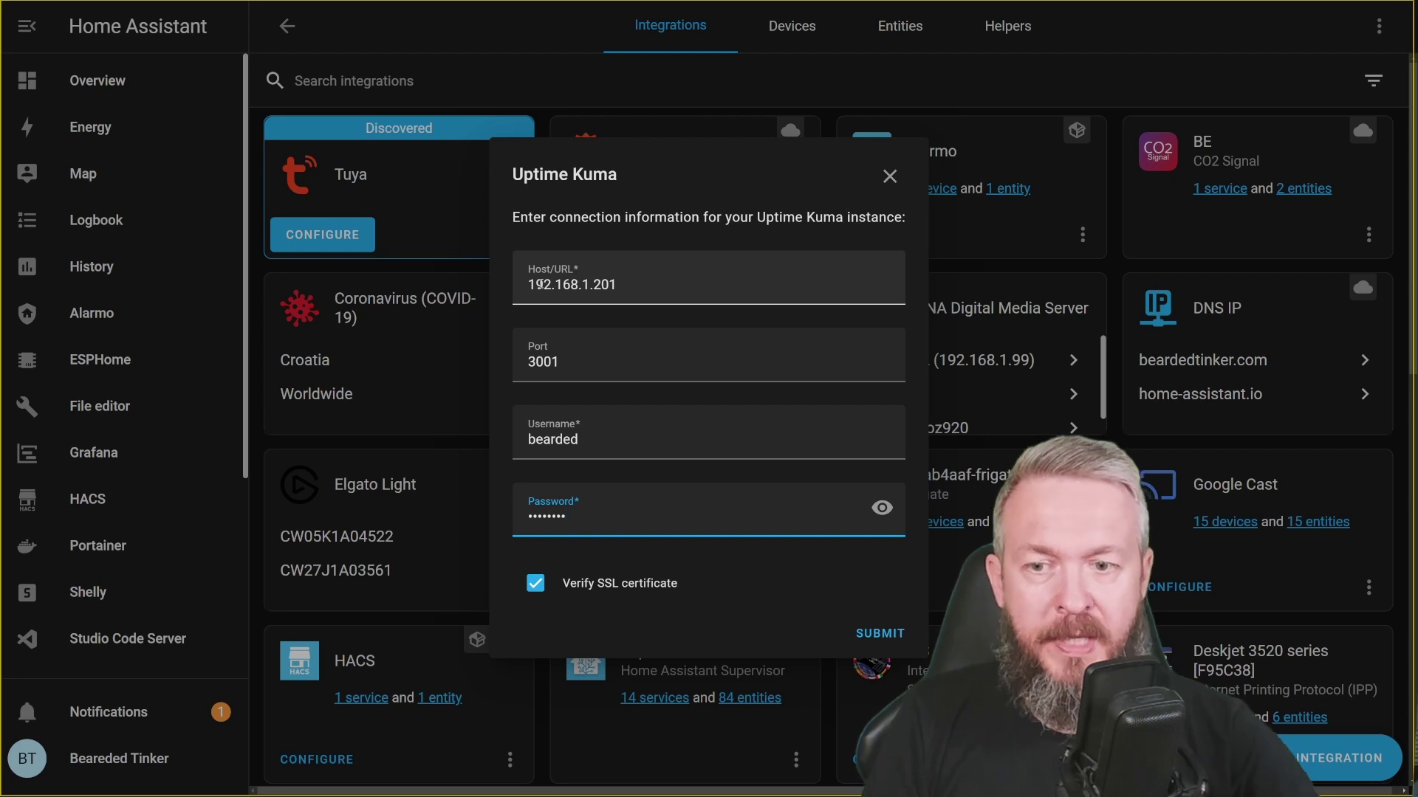
pyautogui.click(534, 584)
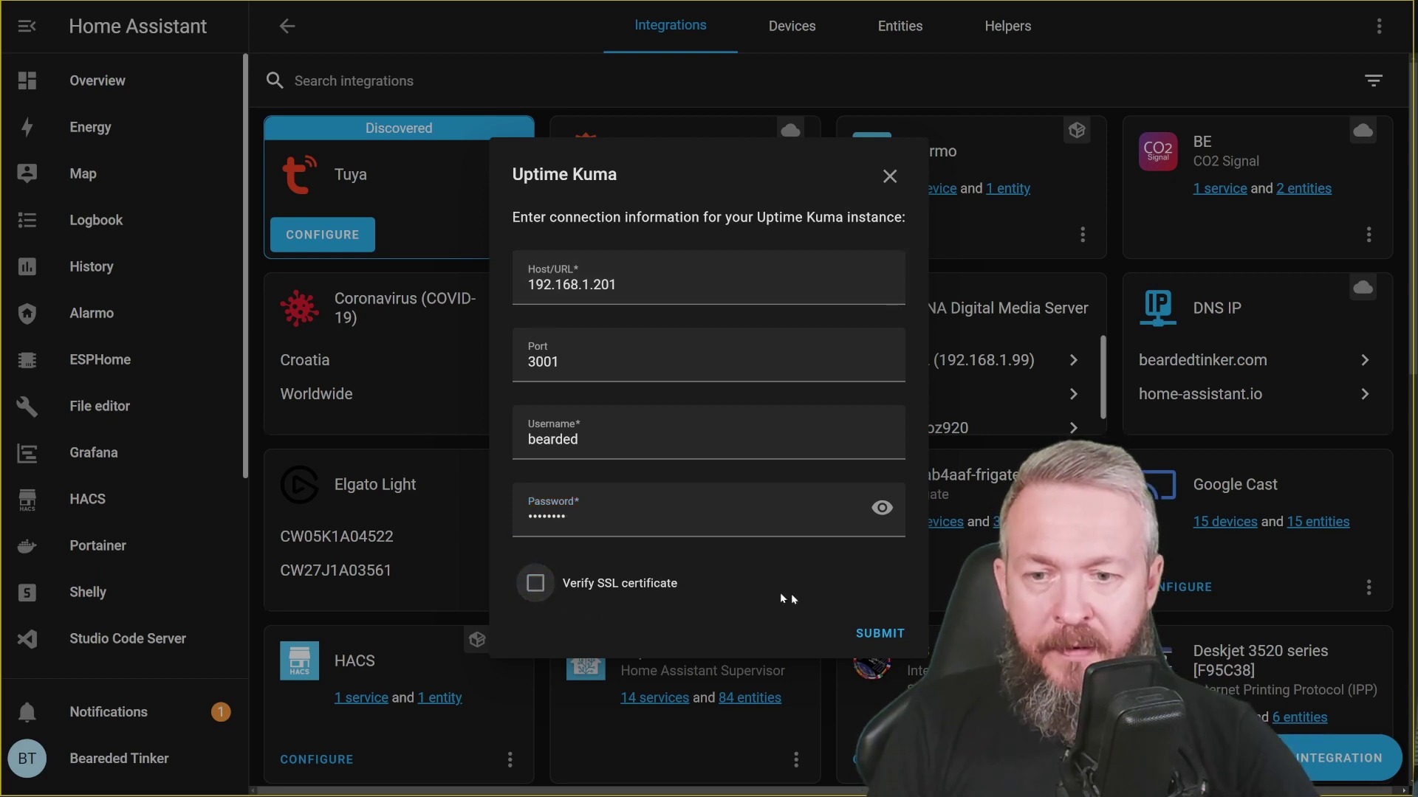
pyautogui.click(884, 643)
pyautogui.click(538, 313)
pyautogui.write('http://')
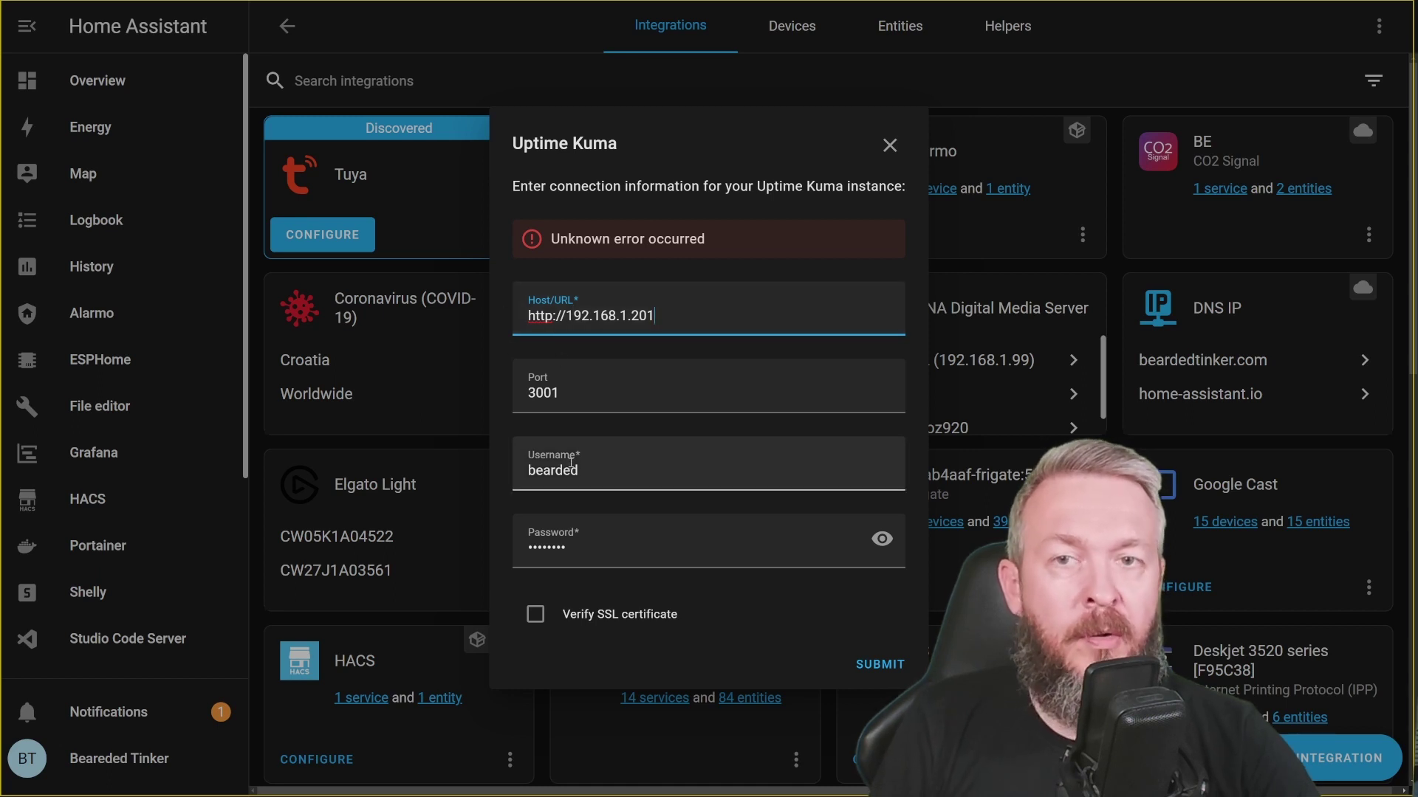
pyautogui.click(869, 664)
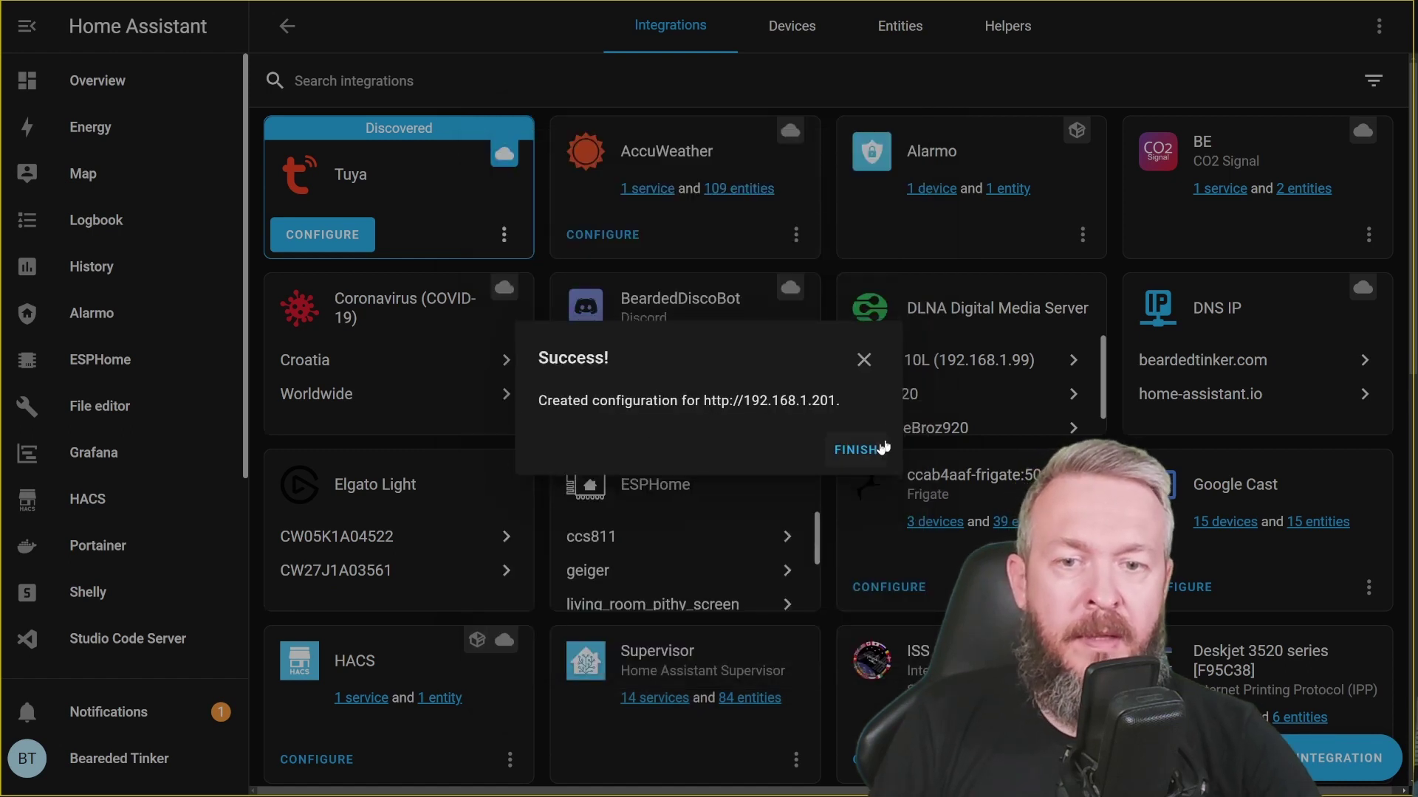
pyautogui.click(866, 449)
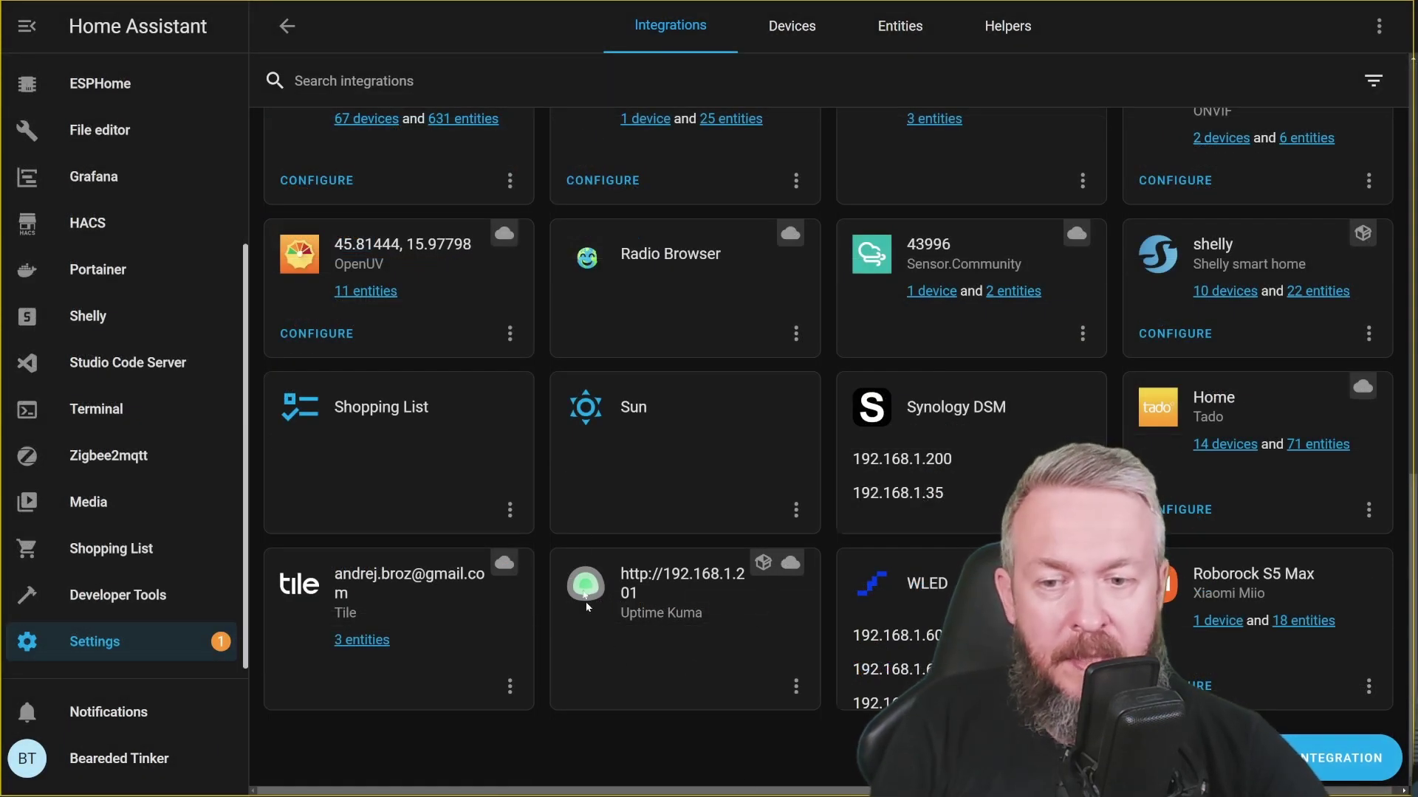
pyautogui.moveTo(767, 563)
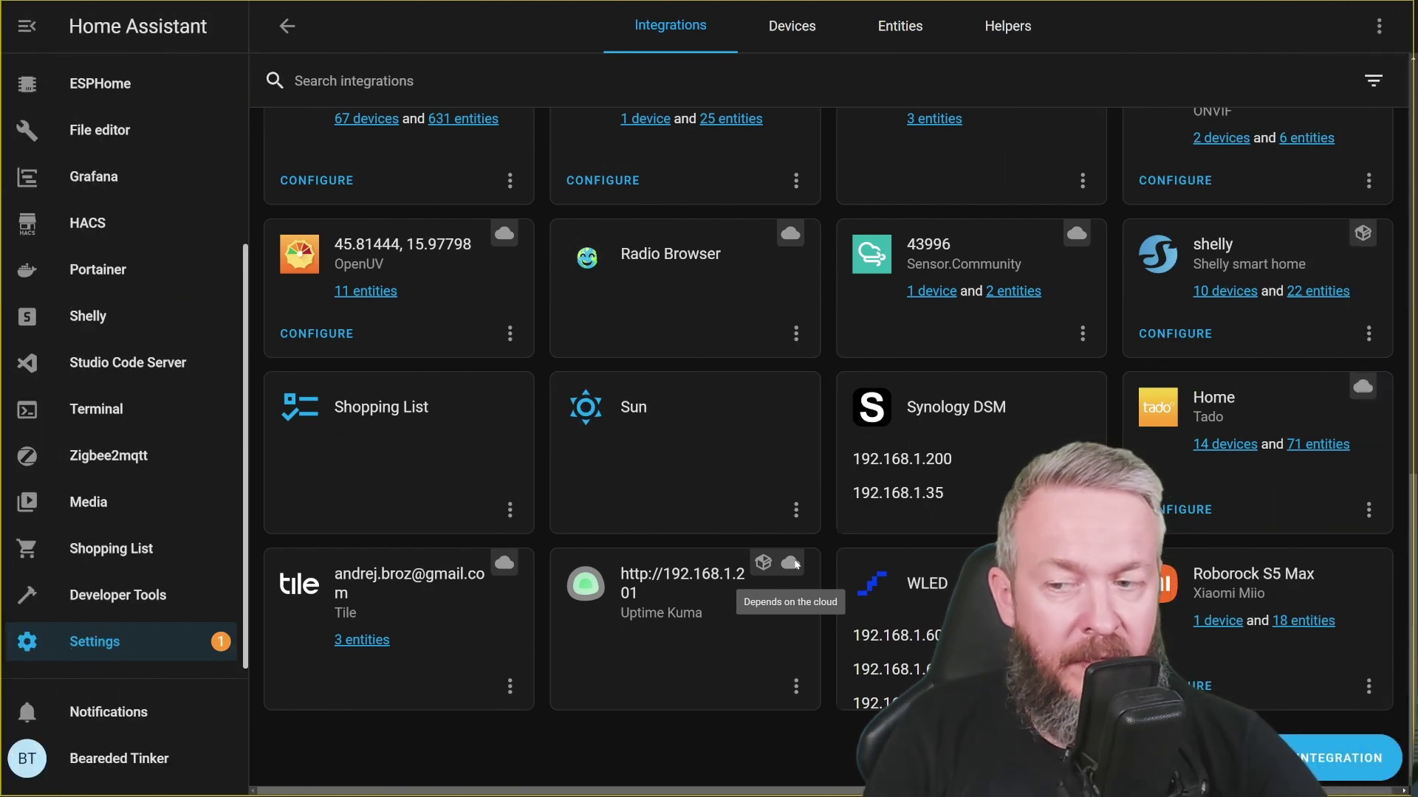
# In Developer Tools > States, filter by STORJ and inspect a Storj sensor's state.
pyautogui.click(131, 612)
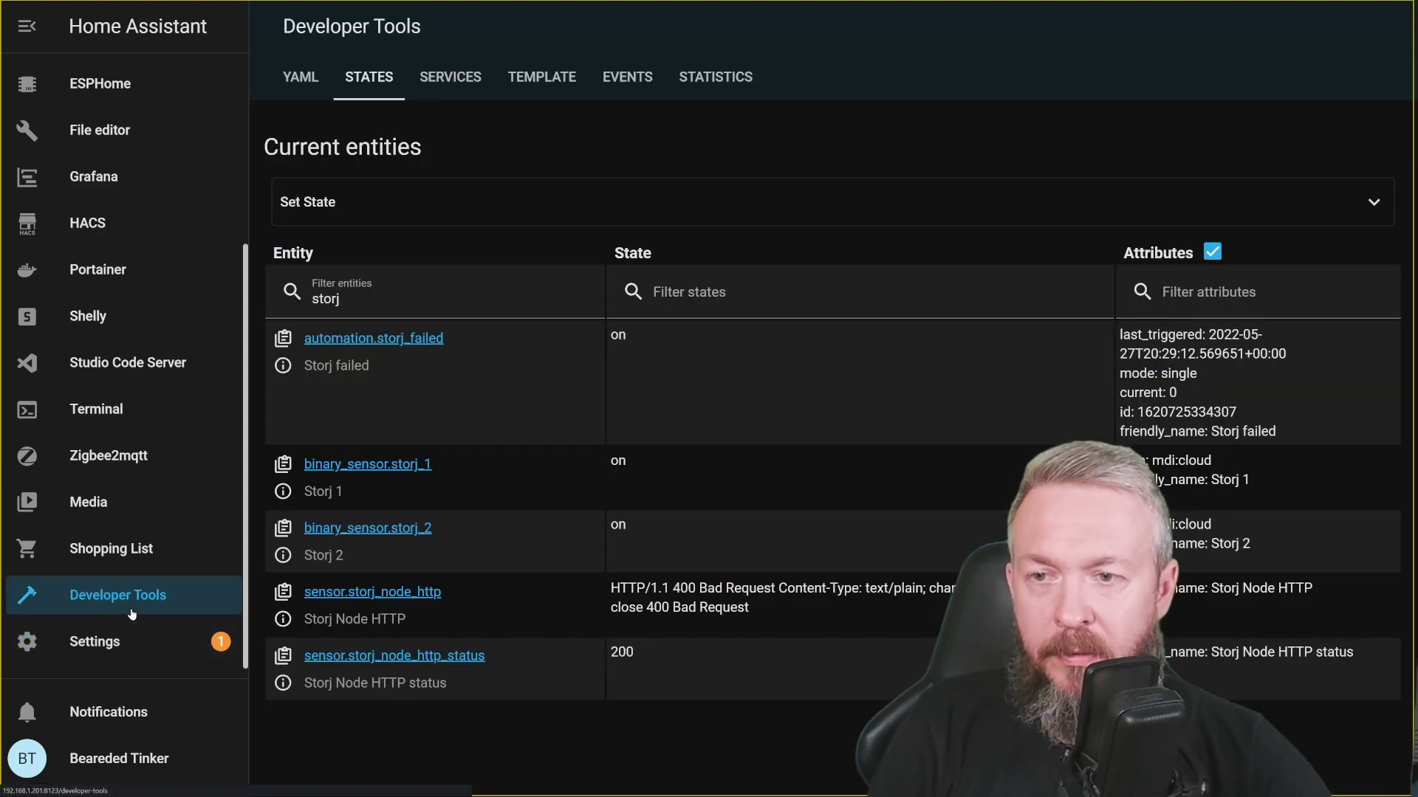
pyautogui.click(435, 391)
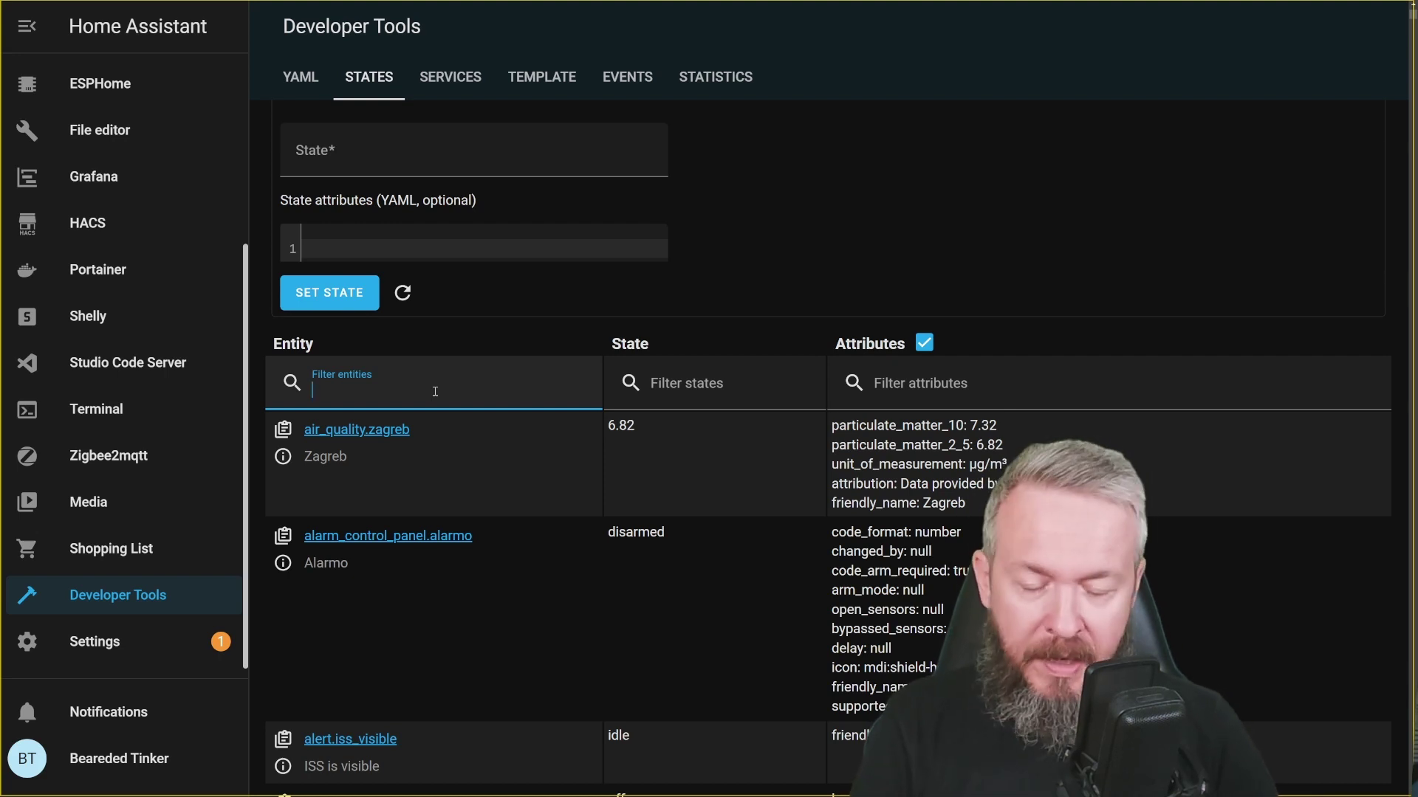
pyautogui.write('STORJ')
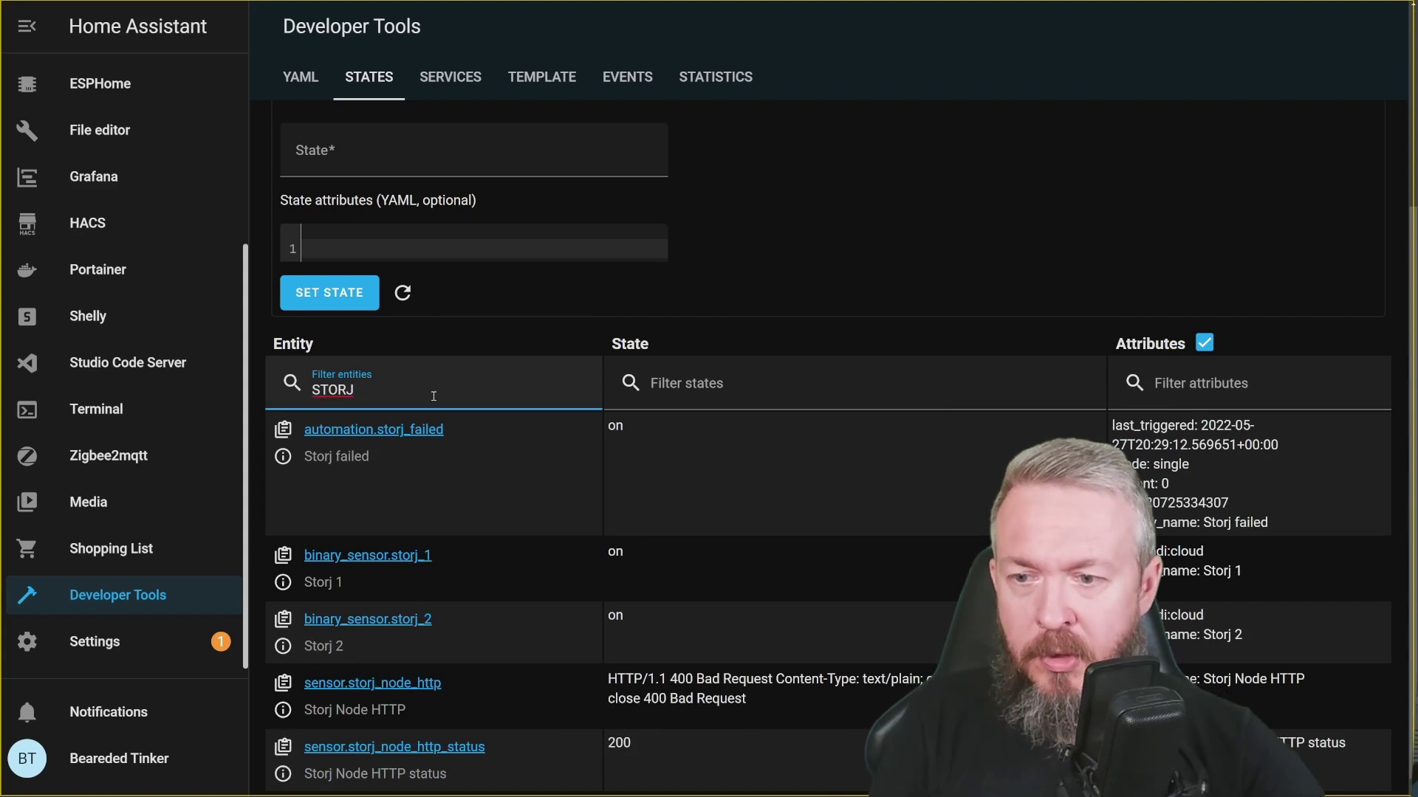
pyautogui.click(384, 568)
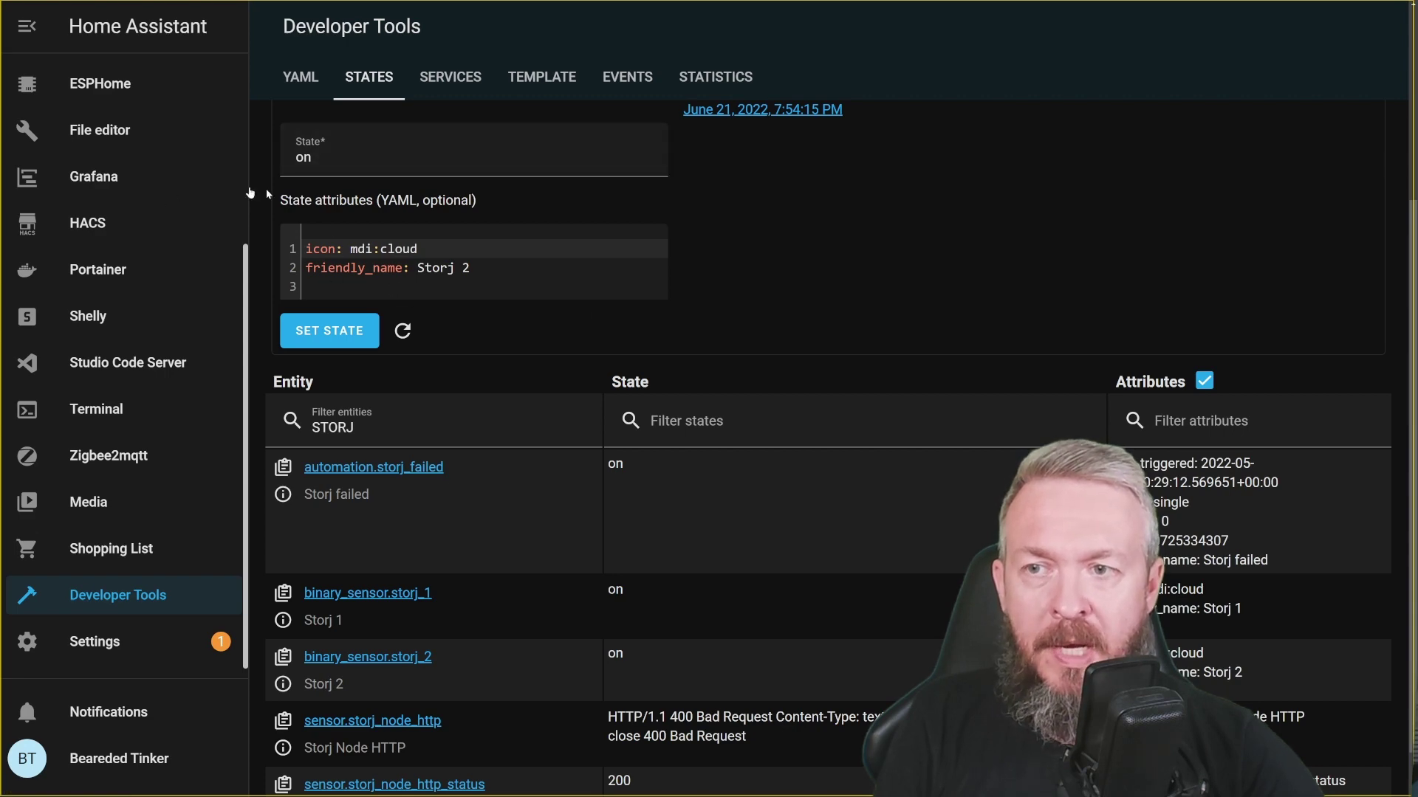
# Filter by 'home assistant' and load binary_sensor.home_assistant_main, currently on.
pyautogui.scroll(2, 267, 194)
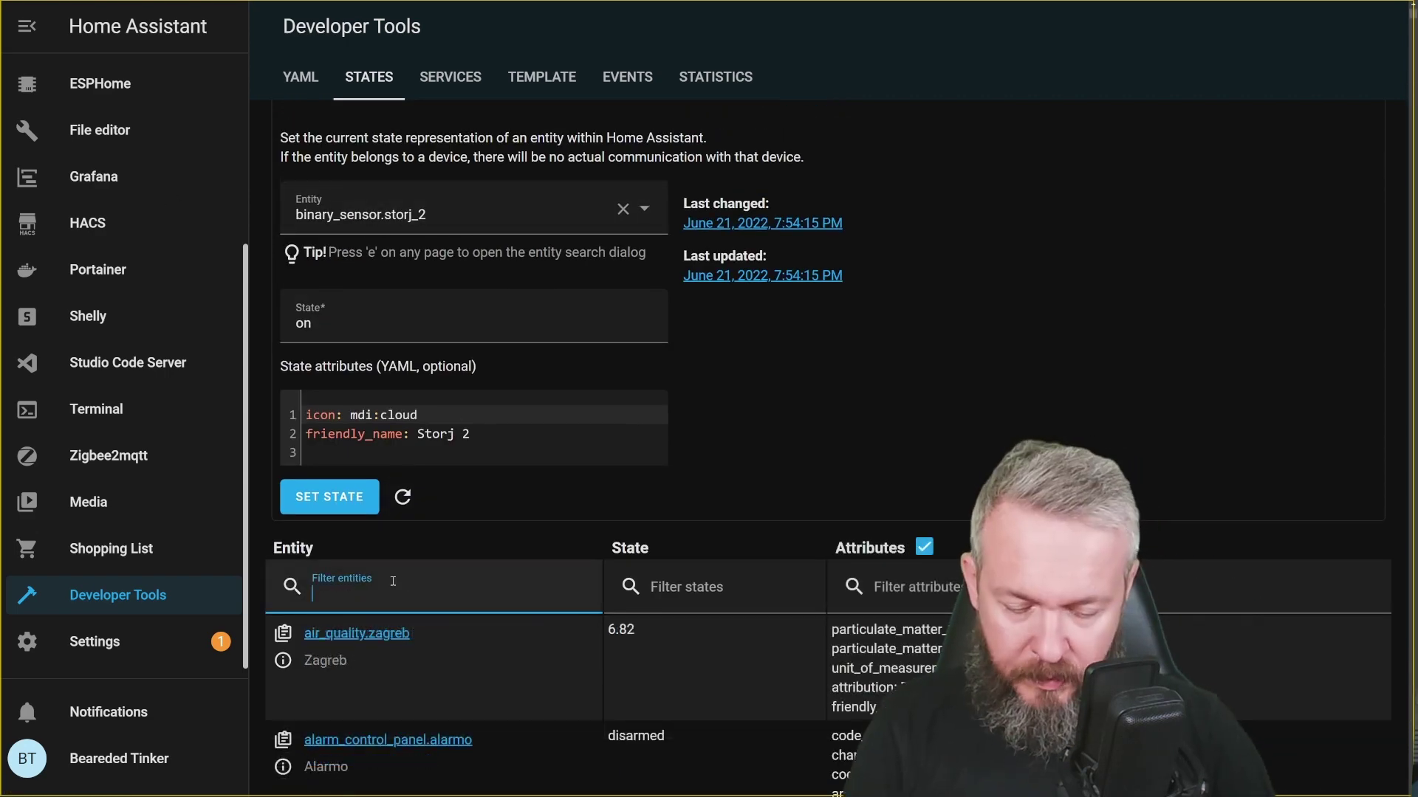
pyautogui.write('home as')
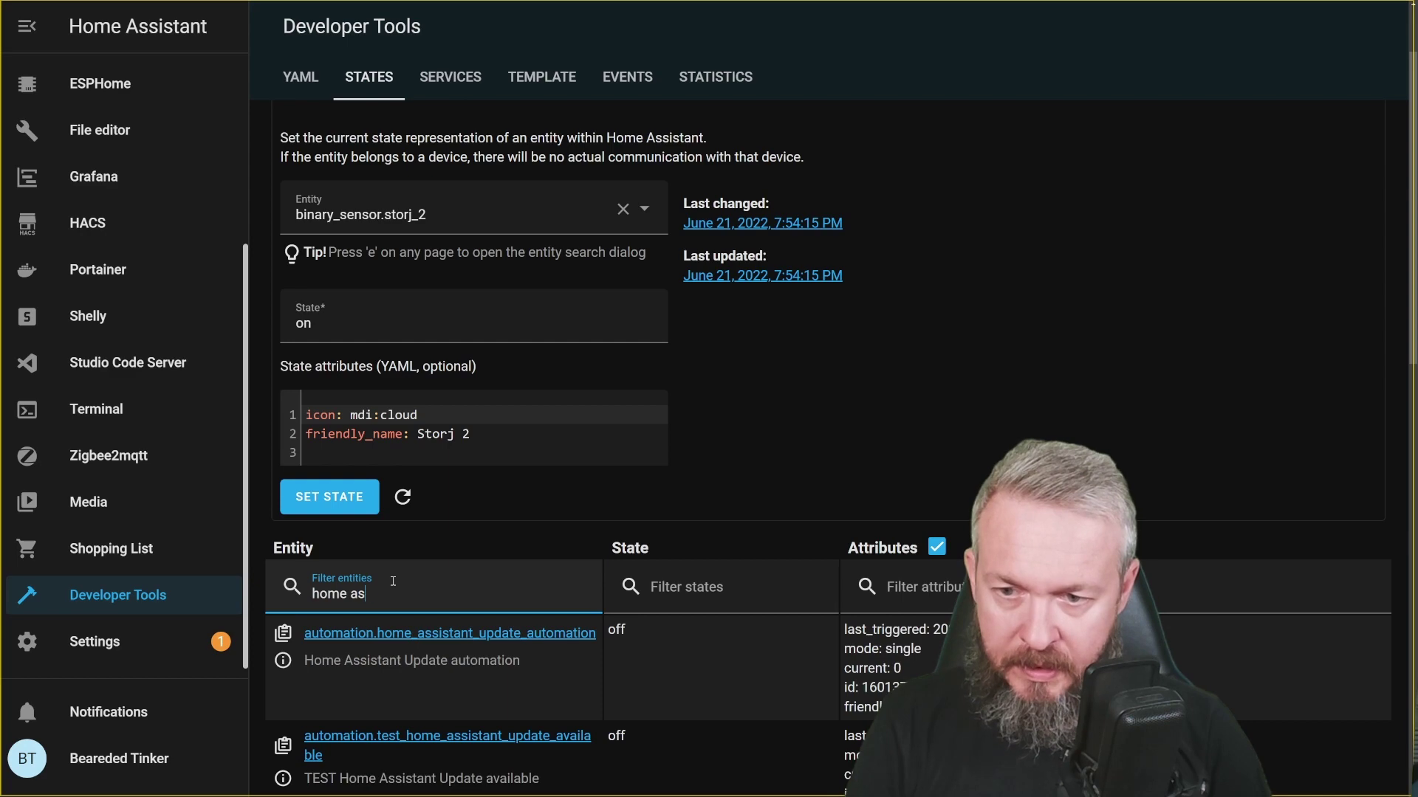
pyautogui.write('sistant')
pyautogui.scroll(-3, 468, 600)
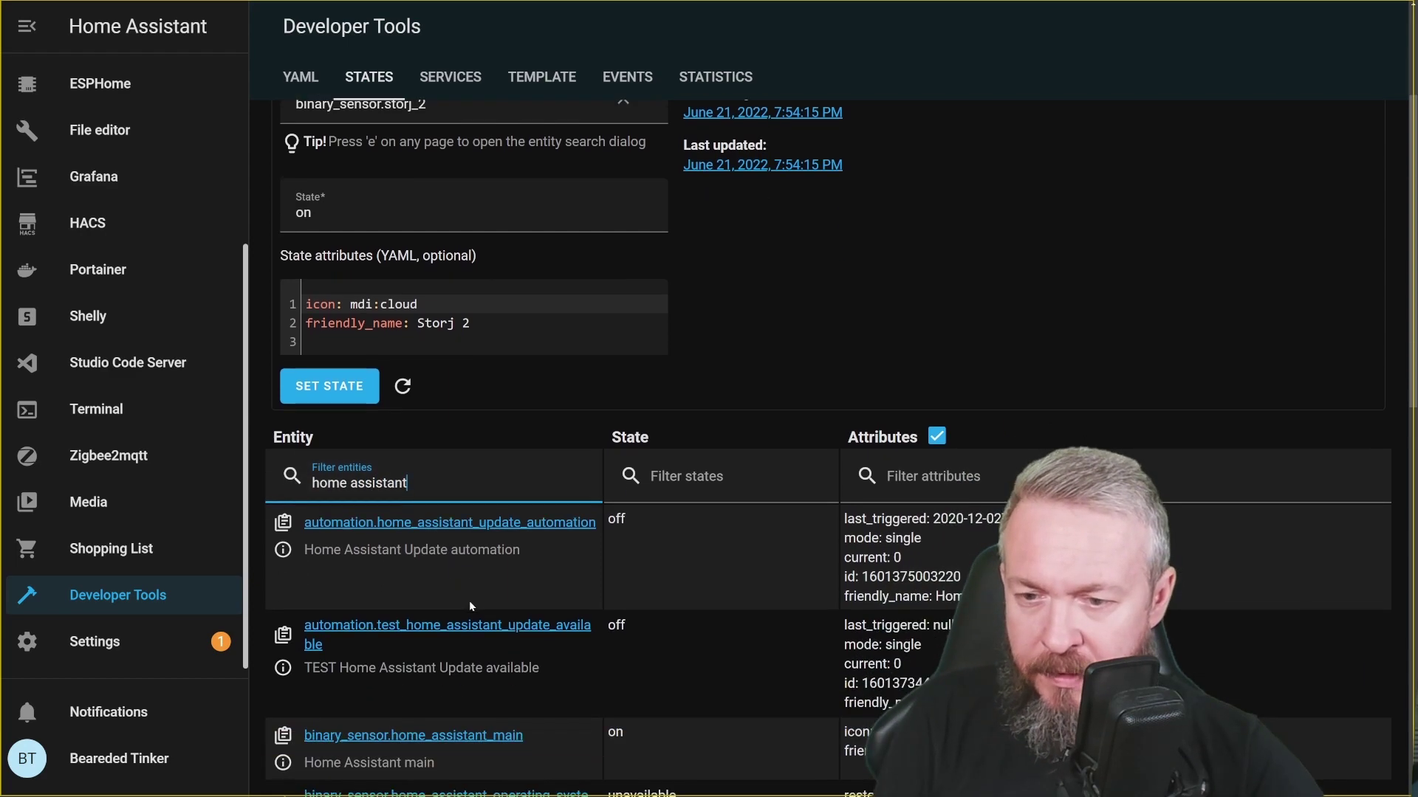
pyautogui.click(458, 629)
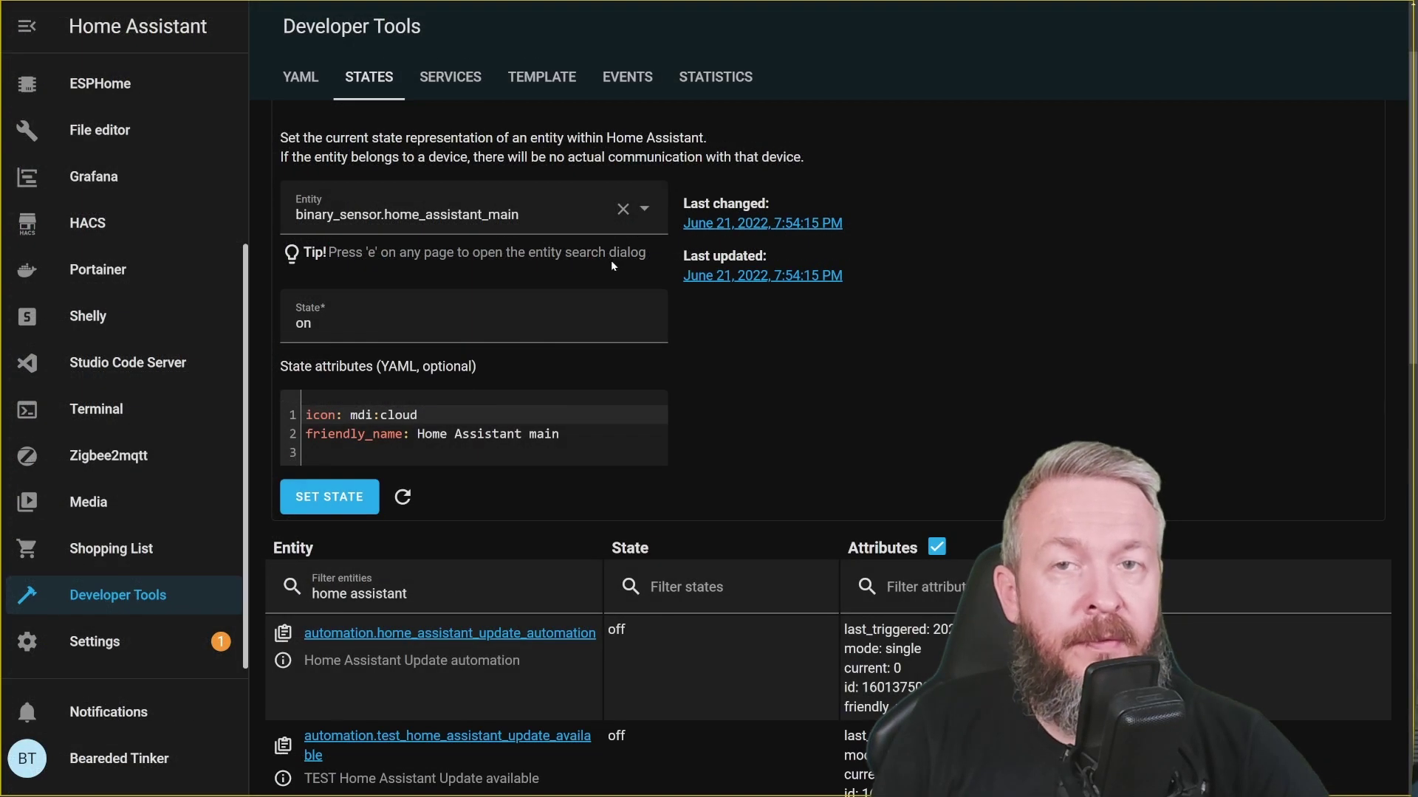
# Add and save an Entities card with Storj 1, Storj 2 and Home Assistant main on the server view.
pyautogui.scroll(4, 118, 295)
pyautogui.click(118, 94)
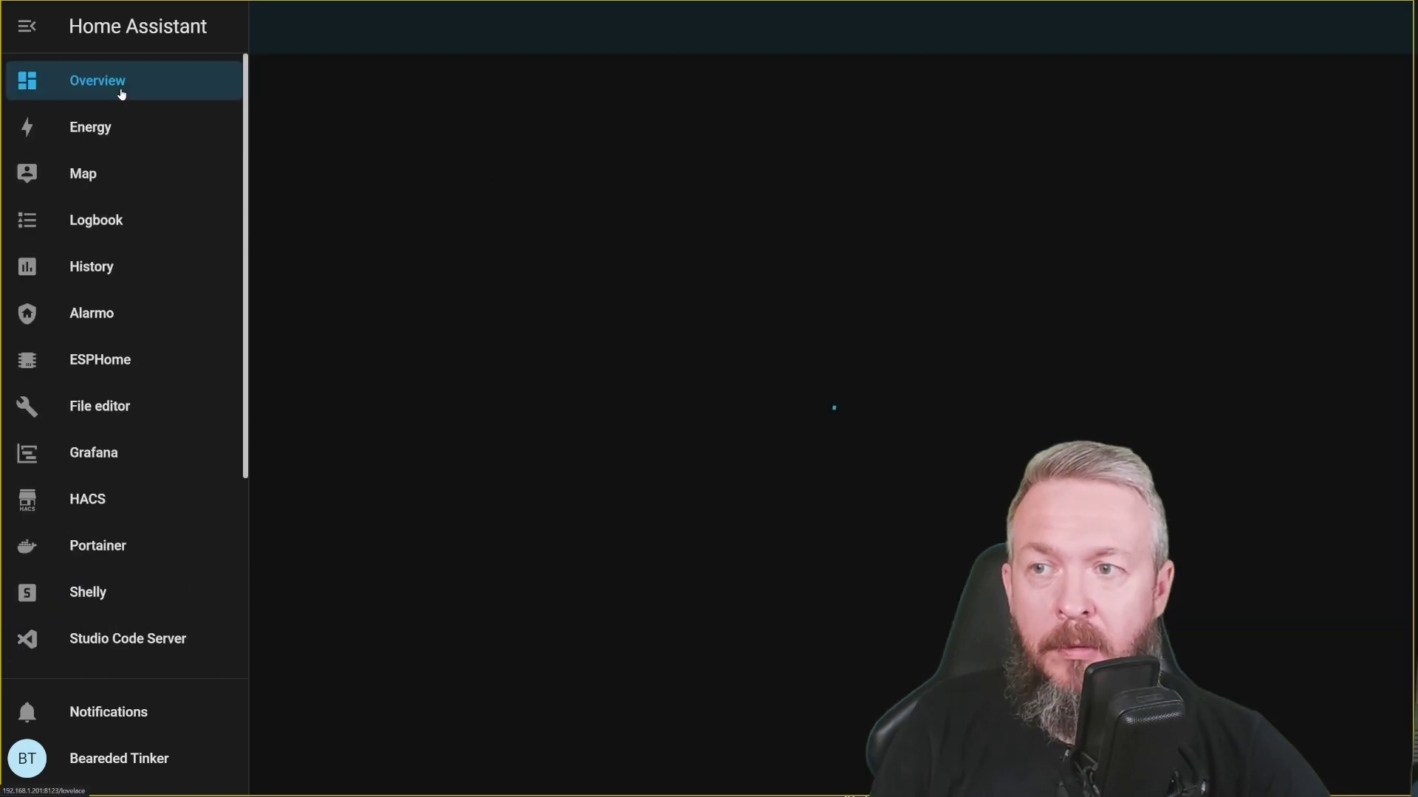
pyautogui.click(704, 27)
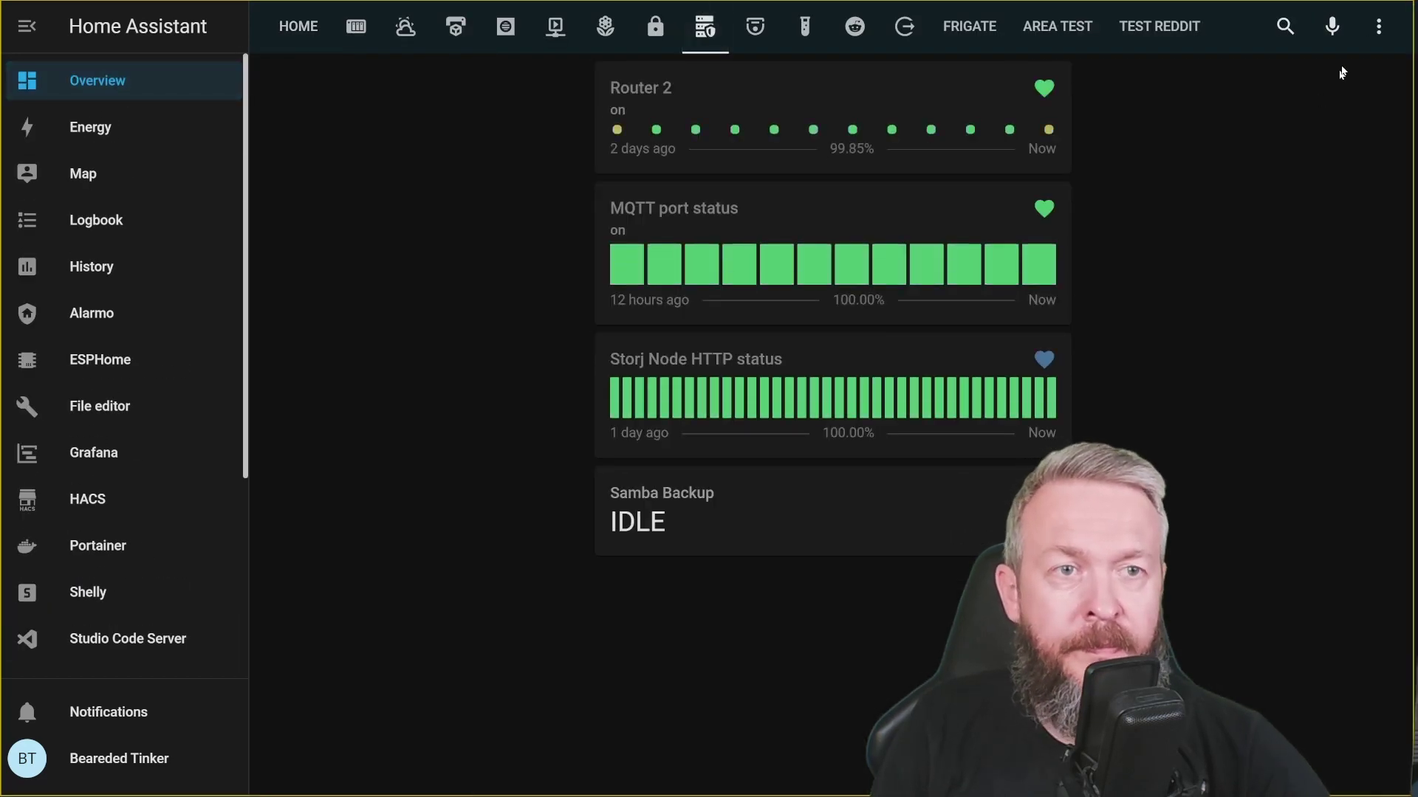
pyautogui.click(1365, 28)
pyautogui.click(1328, 81)
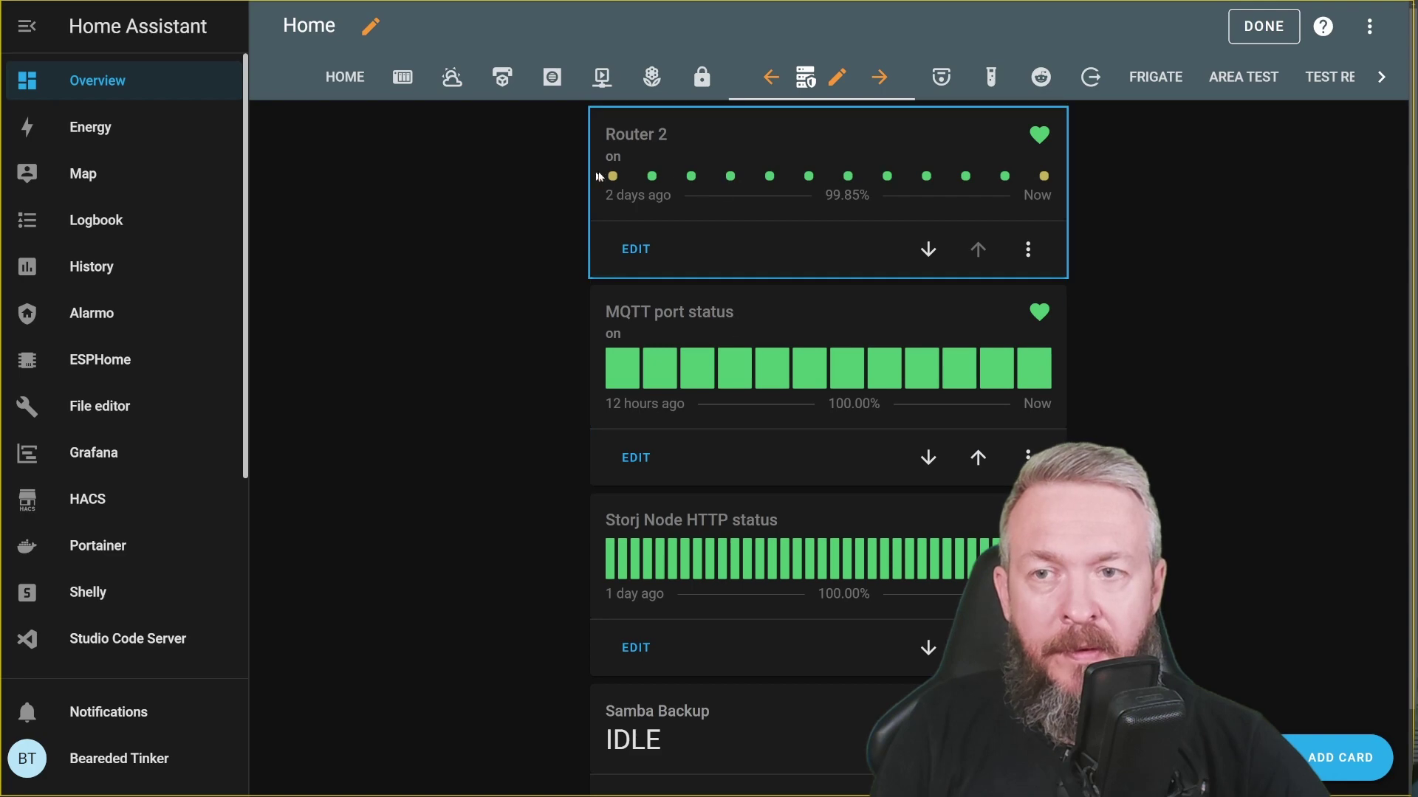
pyautogui.click(1340, 757)
pyautogui.click(508, 550)
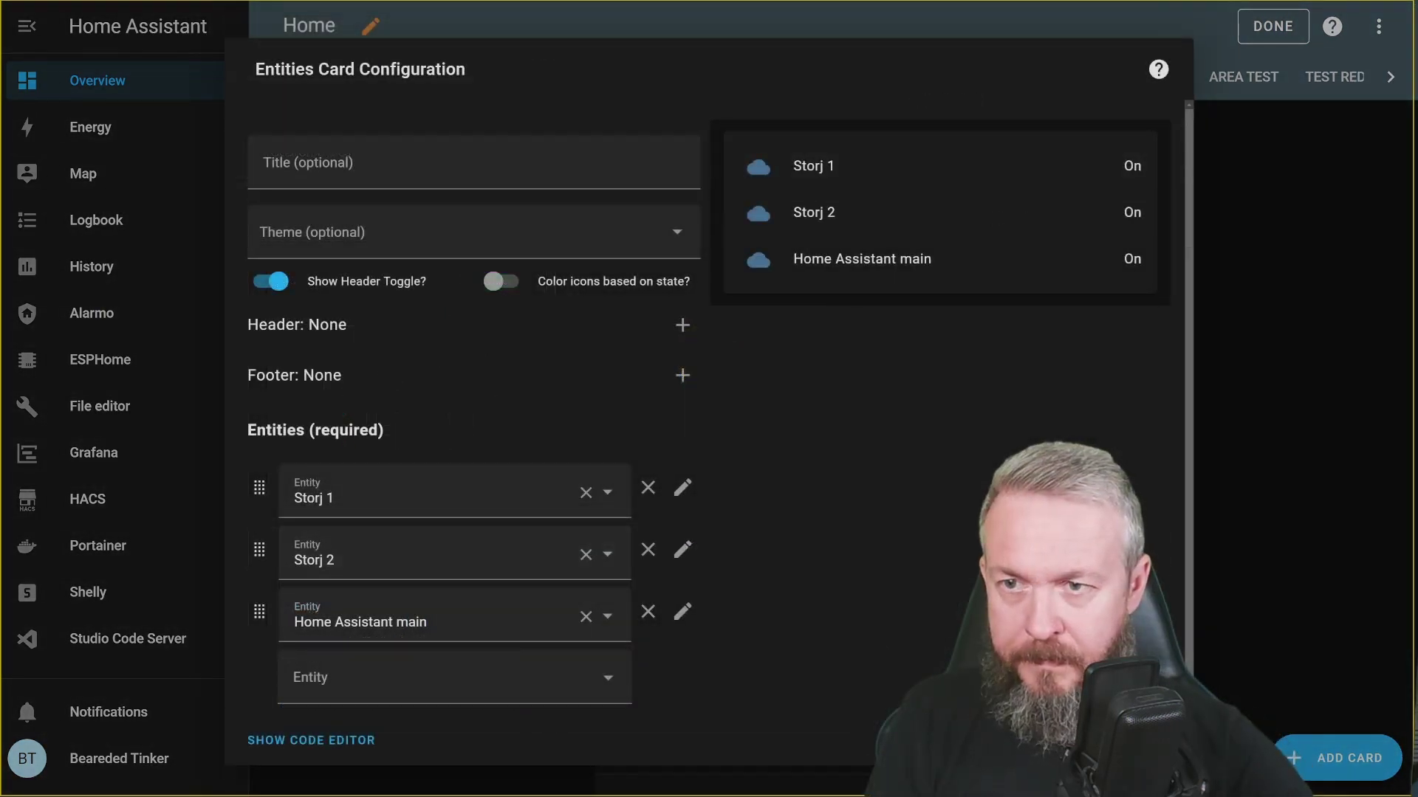
pyautogui.click(1154, 741)
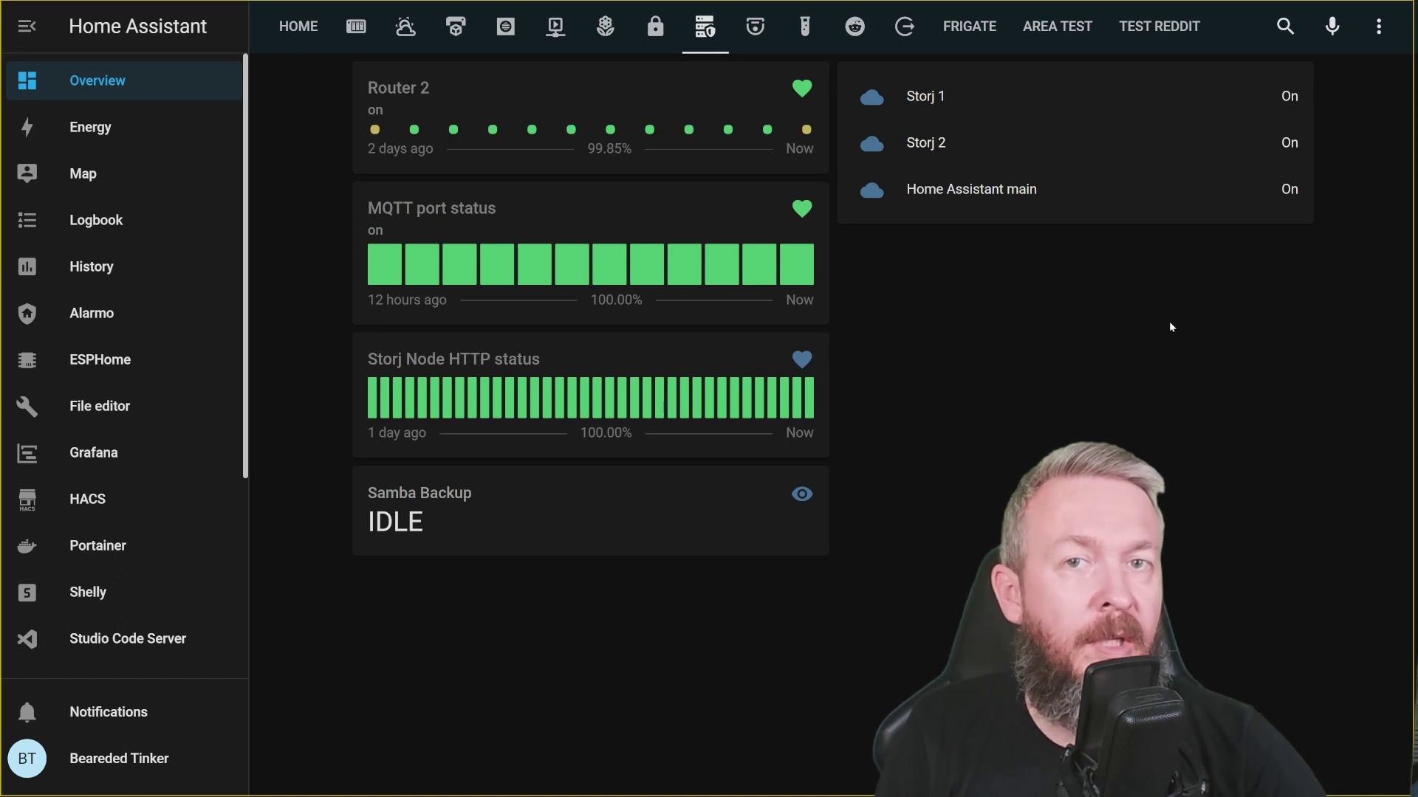
pyautogui.scroll(-5, 125, 443)
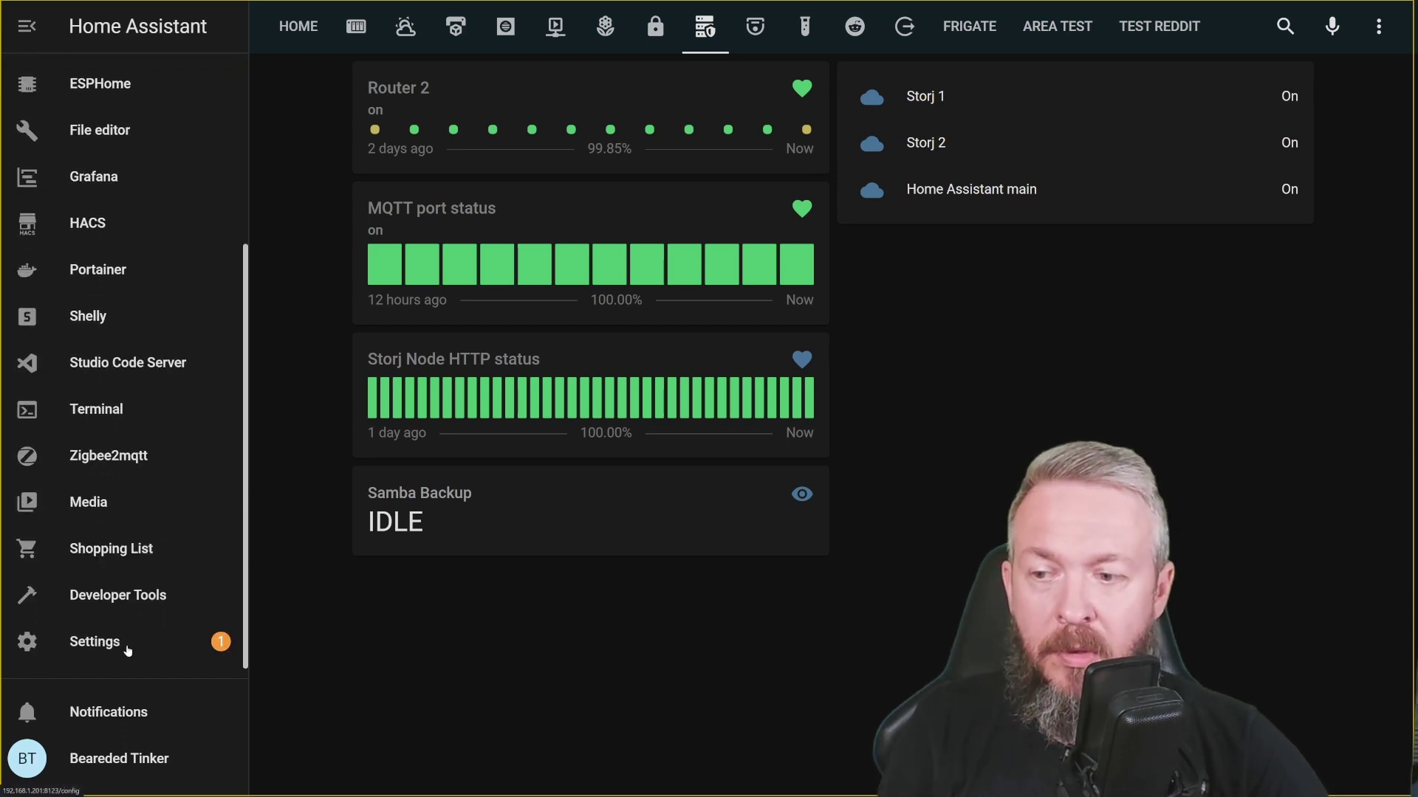
# Create an empty automation named 'Stroj 1 failed'.
pyautogui.click(92, 642)
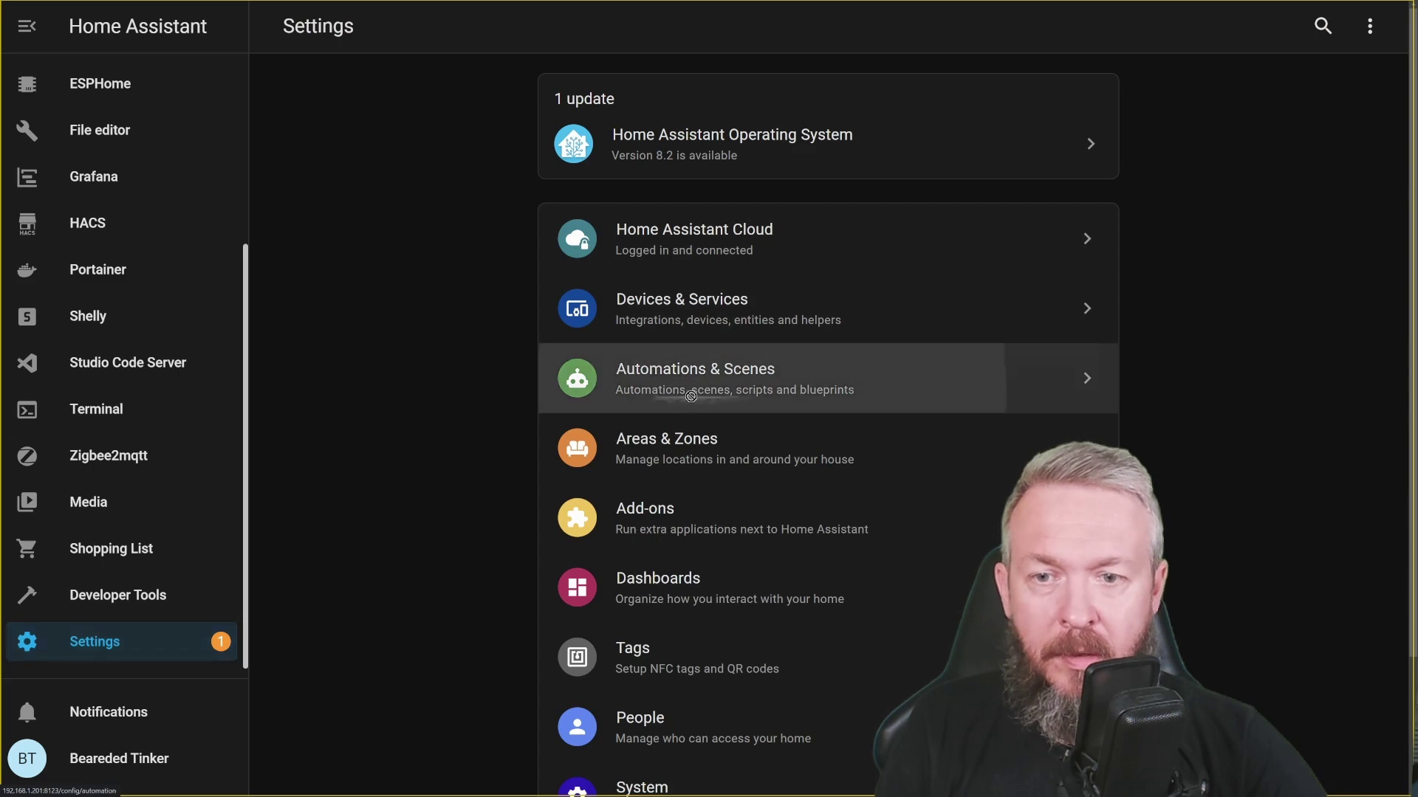
pyautogui.click(805, 373)
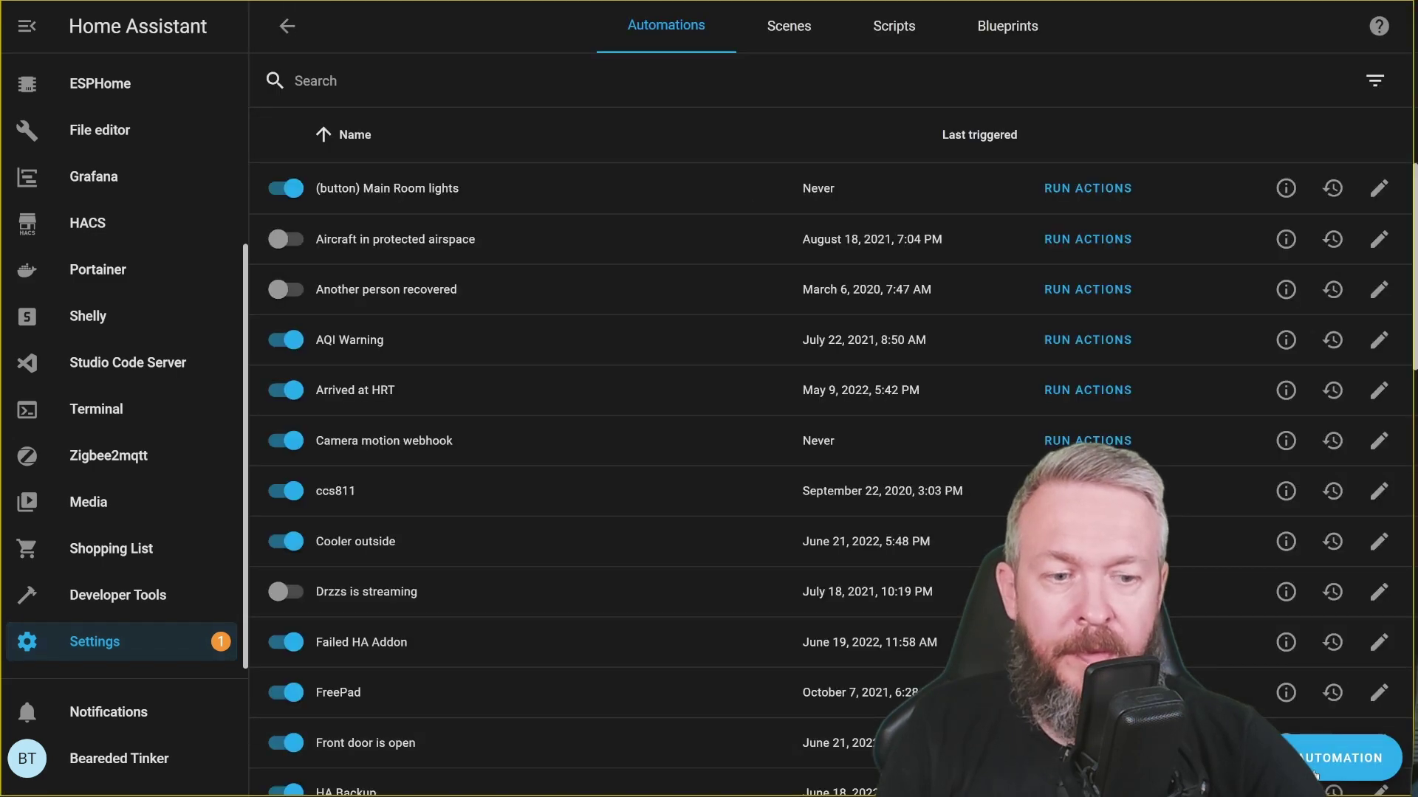
pyautogui.click(1299, 754)
pyautogui.click(613, 480)
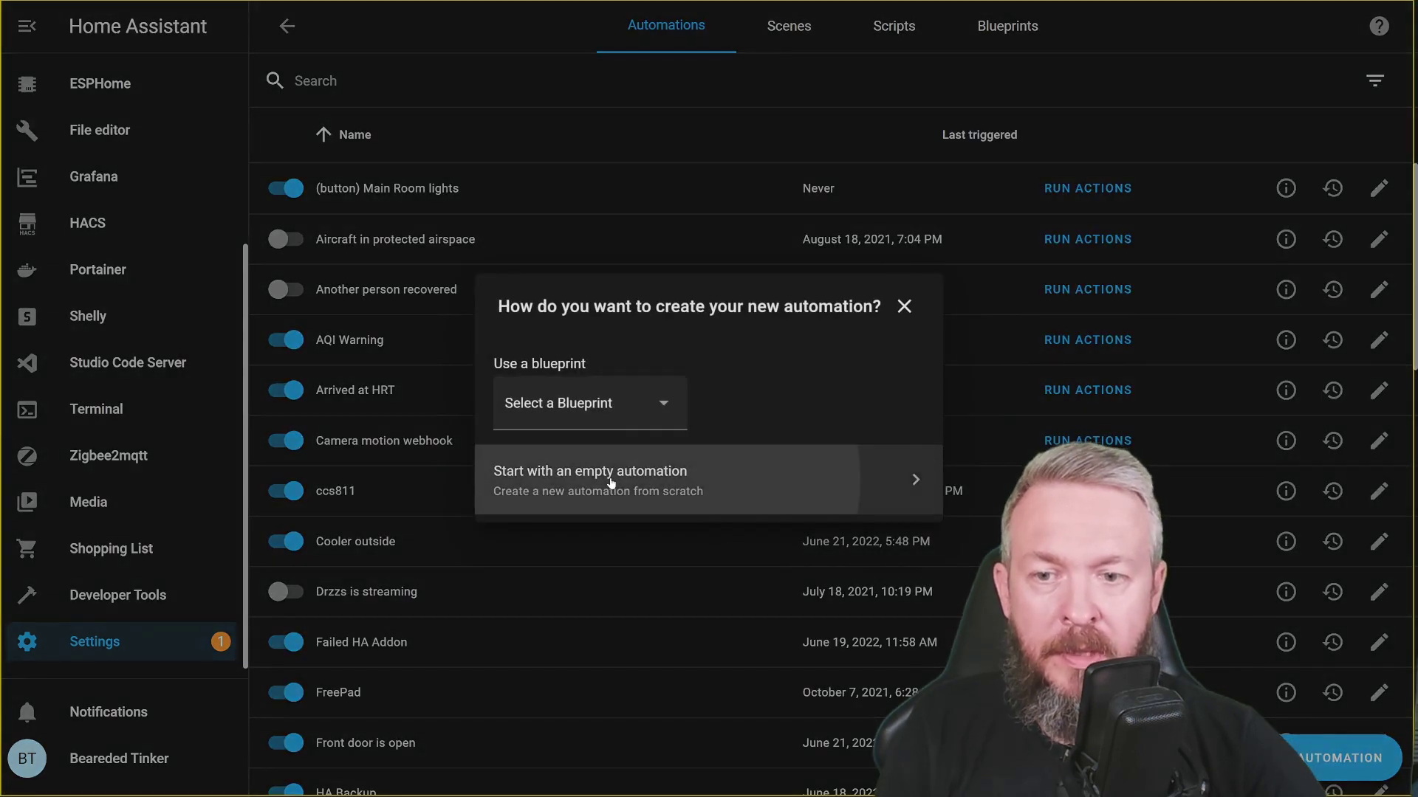
pyautogui.tripleClick(617, 229)
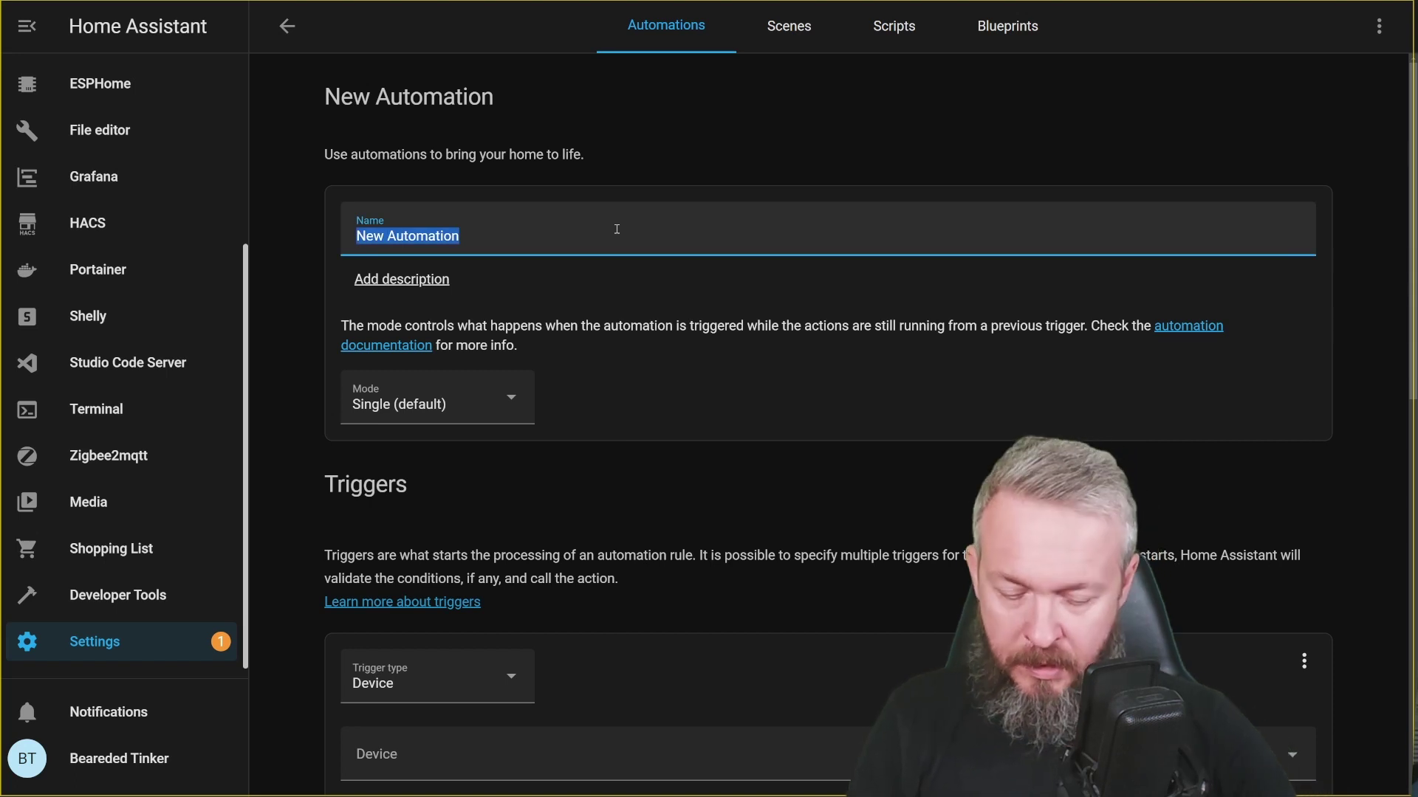
pyautogui.write('Stroj 1 failed')
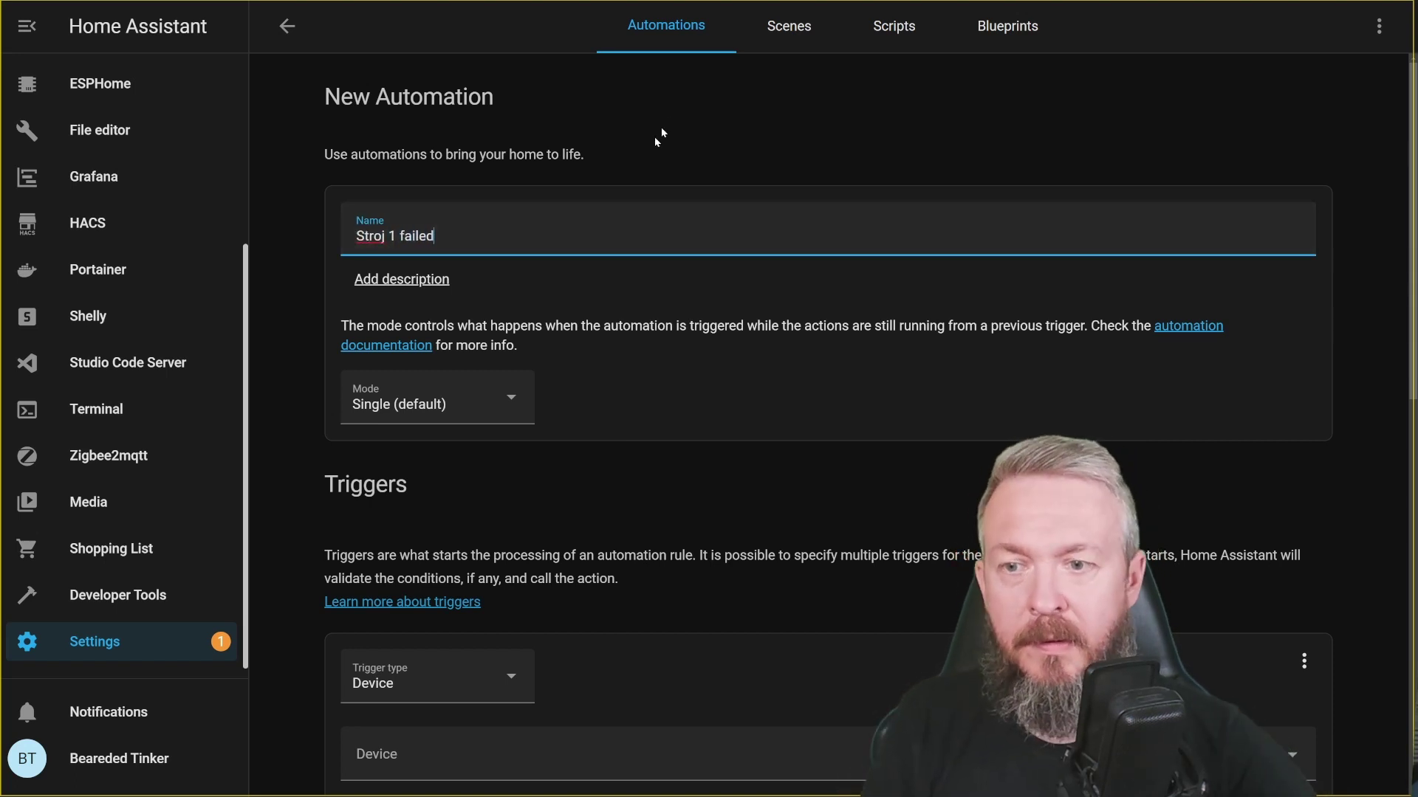
pyautogui.click(591, 367)
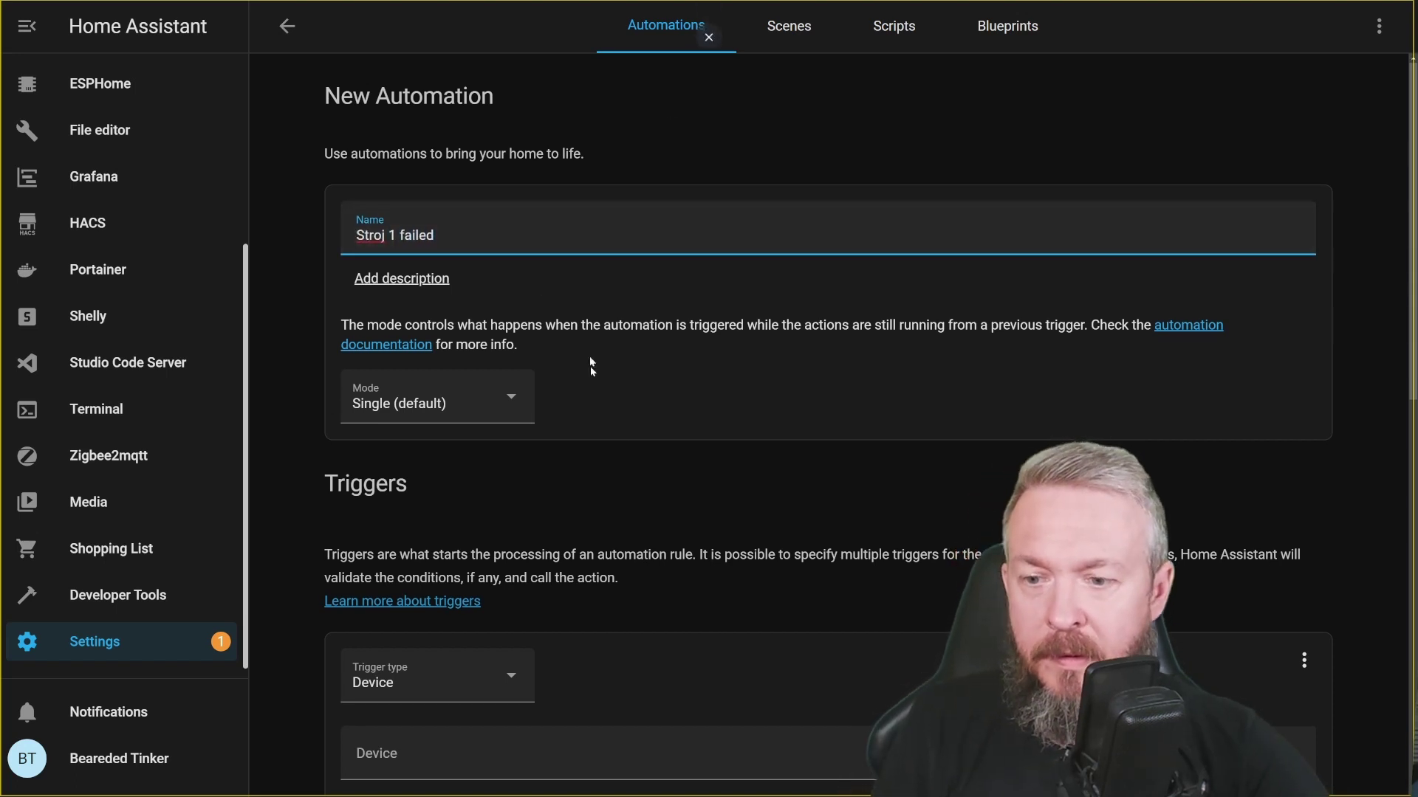
# Add a State trigger for Storj 1 turning off for 10 seconds.
pyautogui.scroll(-3, 458, 474)
pyautogui.click(461, 463)
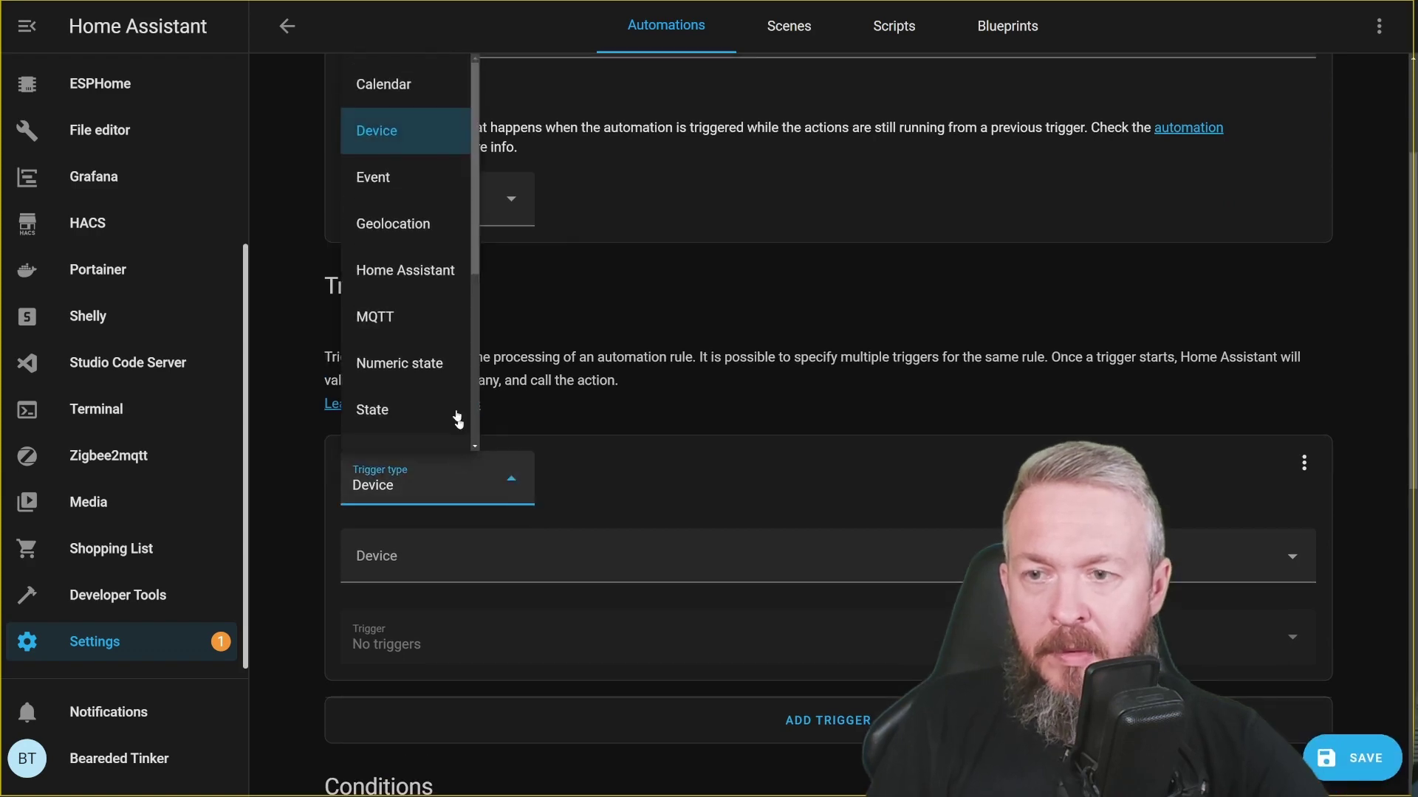
pyautogui.click(483, 595)
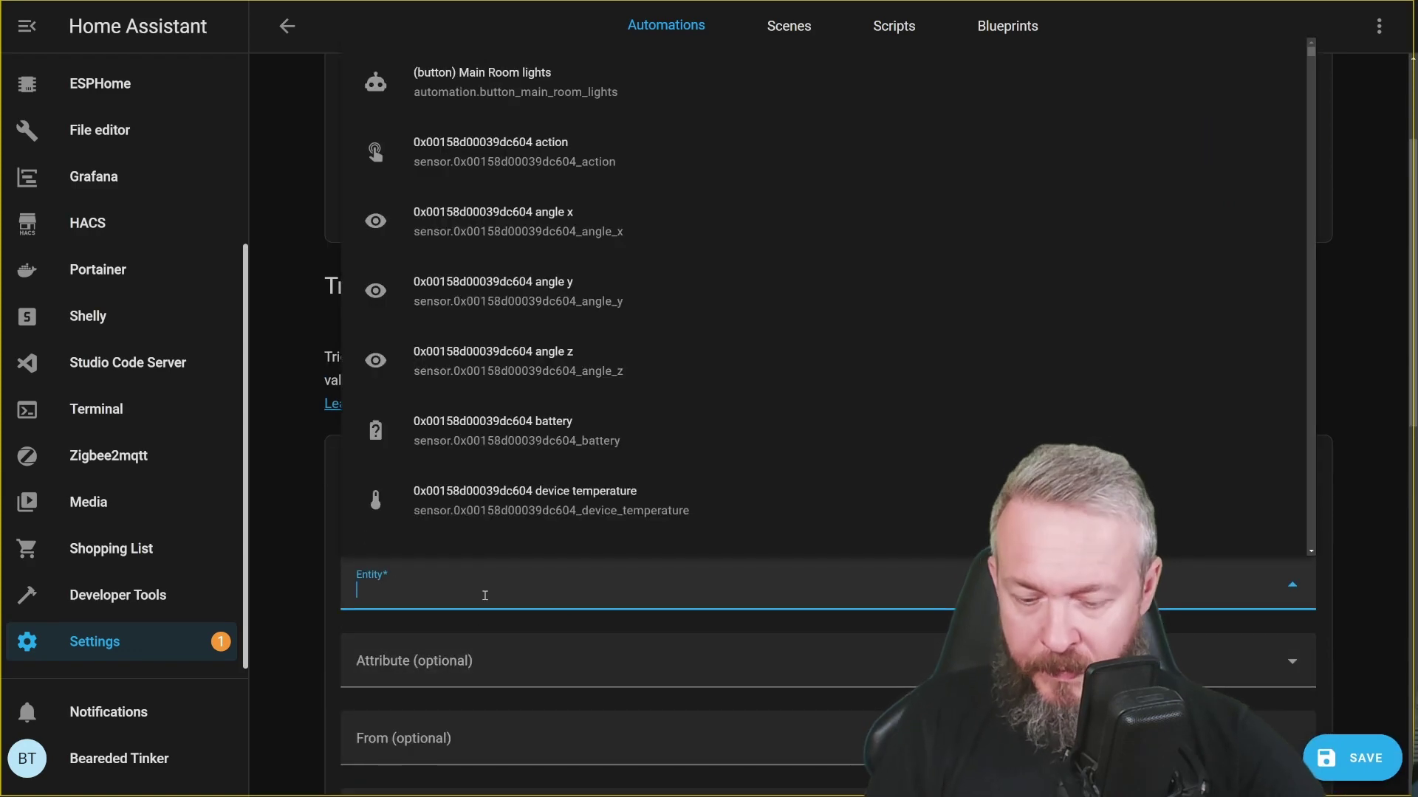
pyautogui.write('stor')
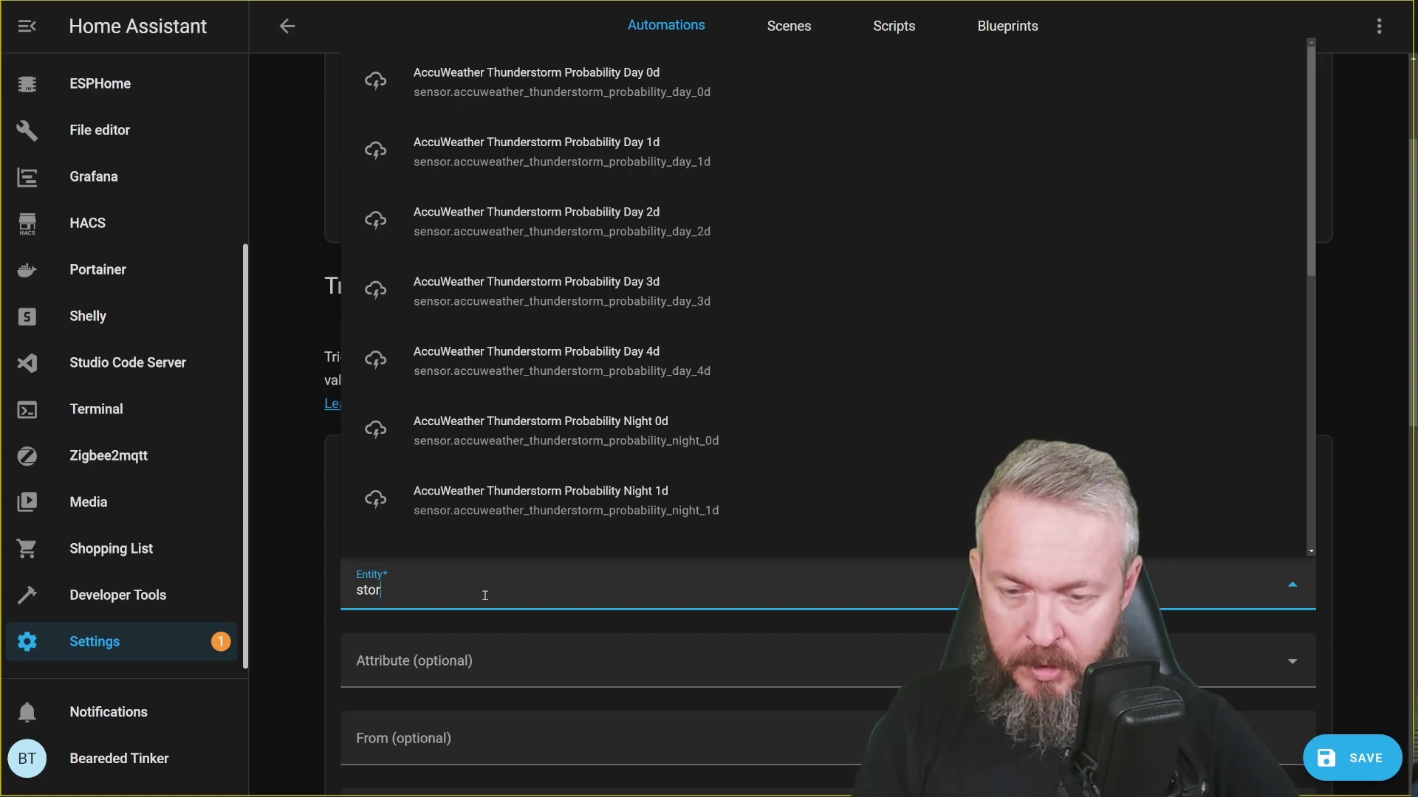
pyautogui.write('j')
pyautogui.click(568, 257)
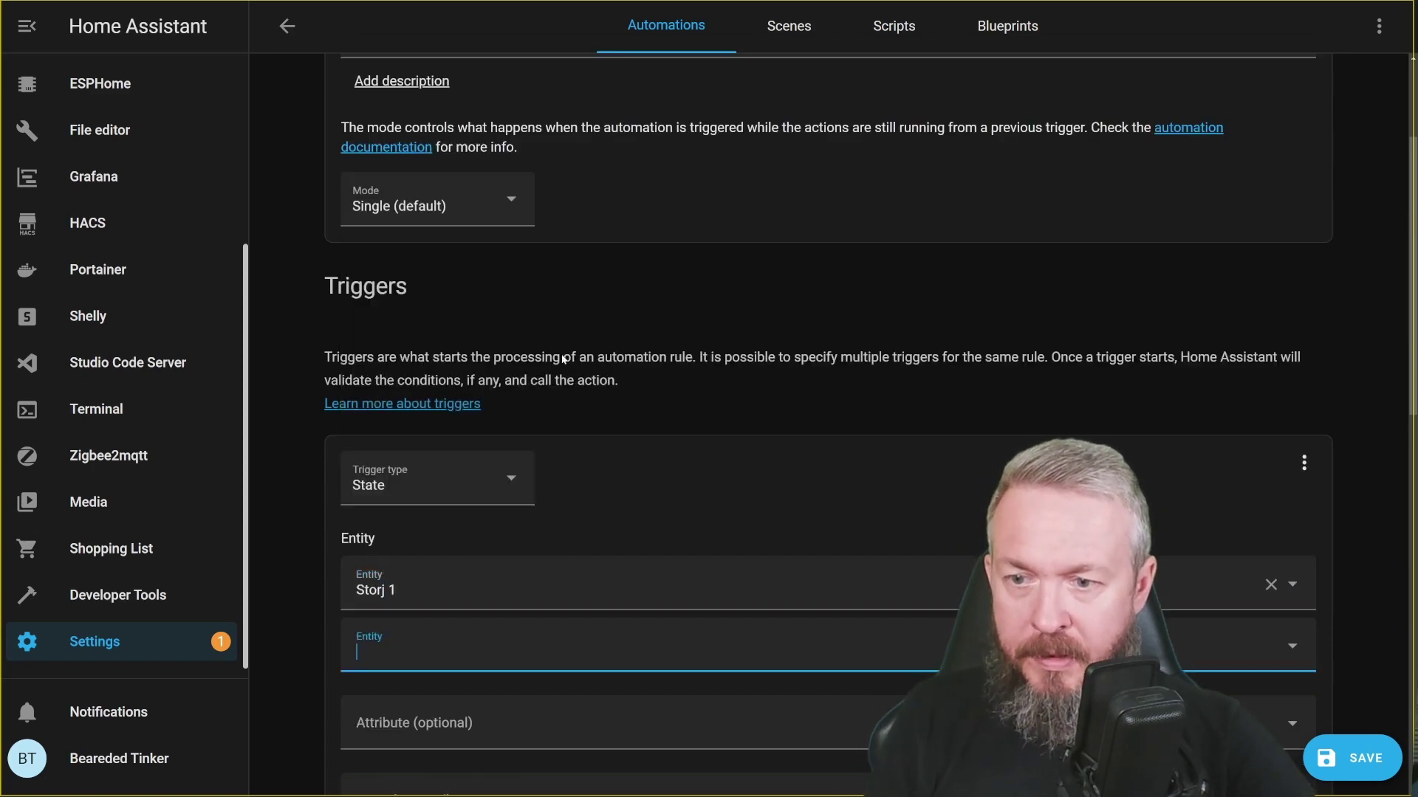
pyautogui.scroll(-5, 563, 359)
pyautogui.click(461, 487)
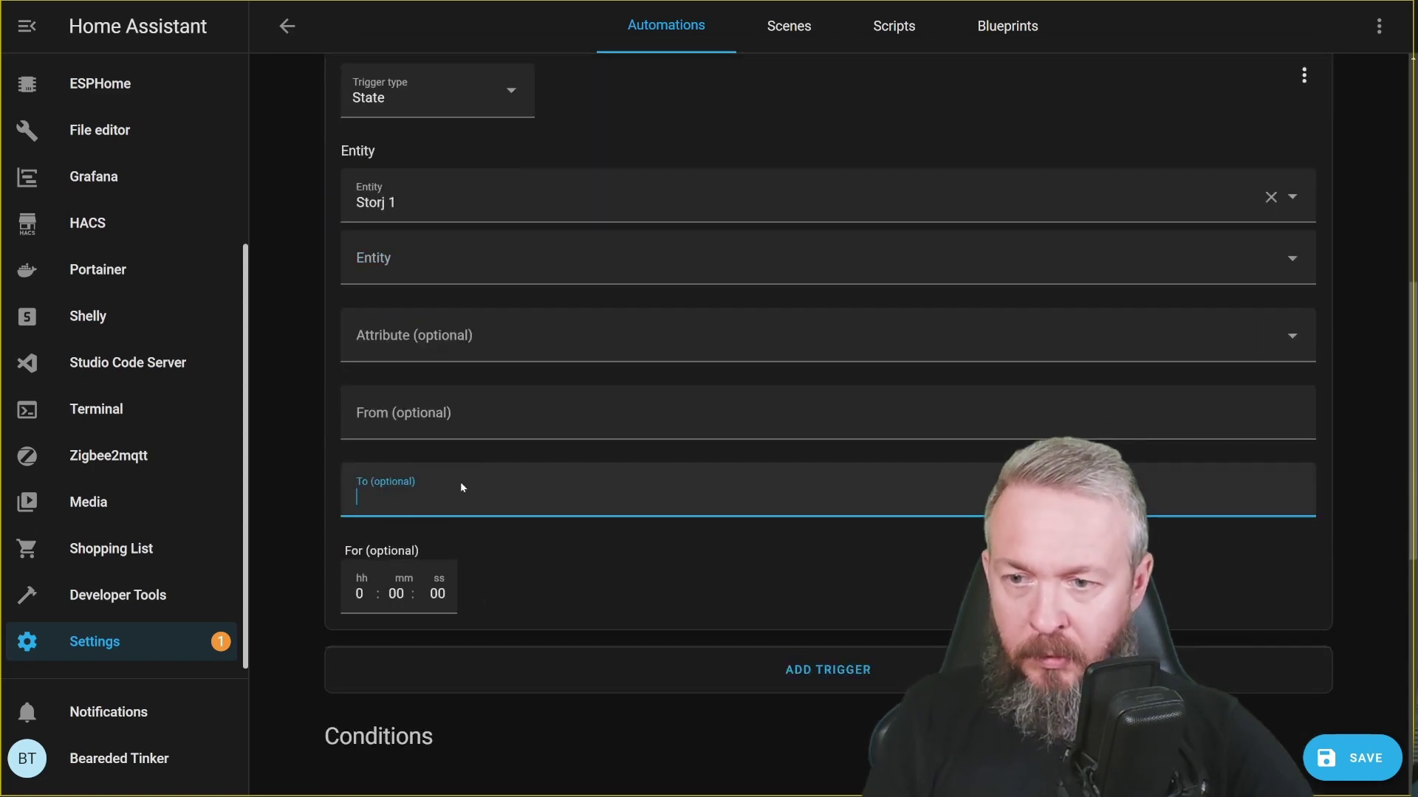
pyautogui.write('off')
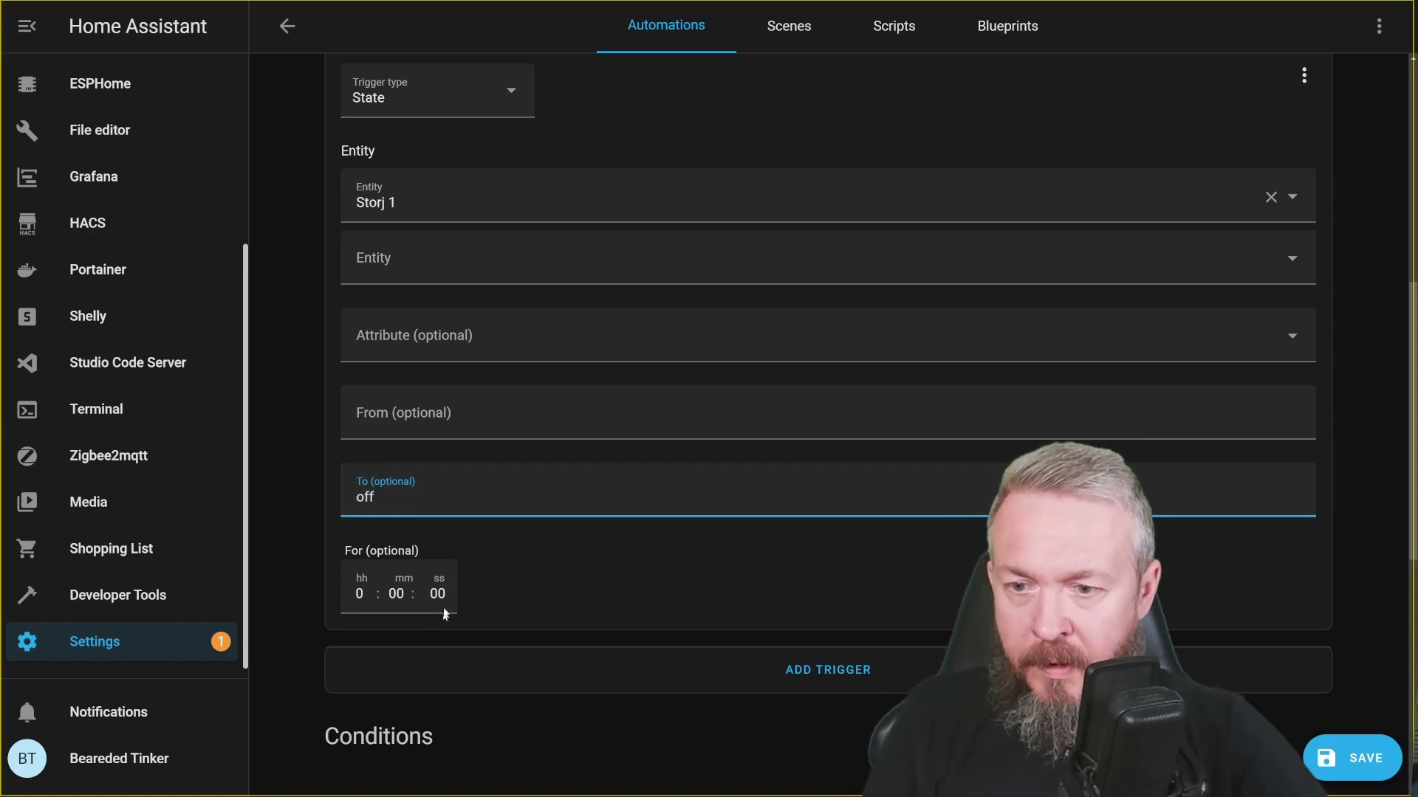
pyautogui.click(443, 594)
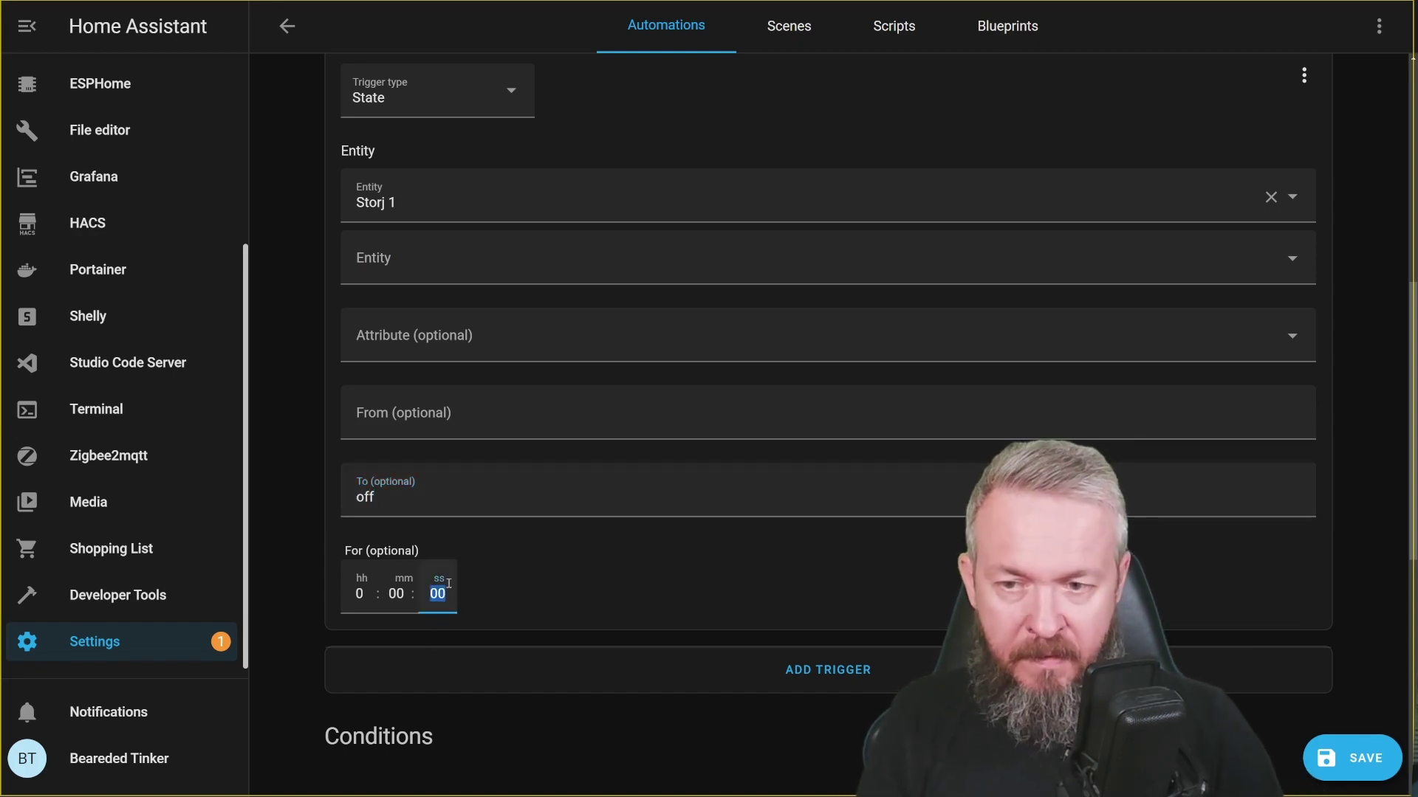
pyautogui.write('10')
pyautogui.scroll(-4, 599, 495)
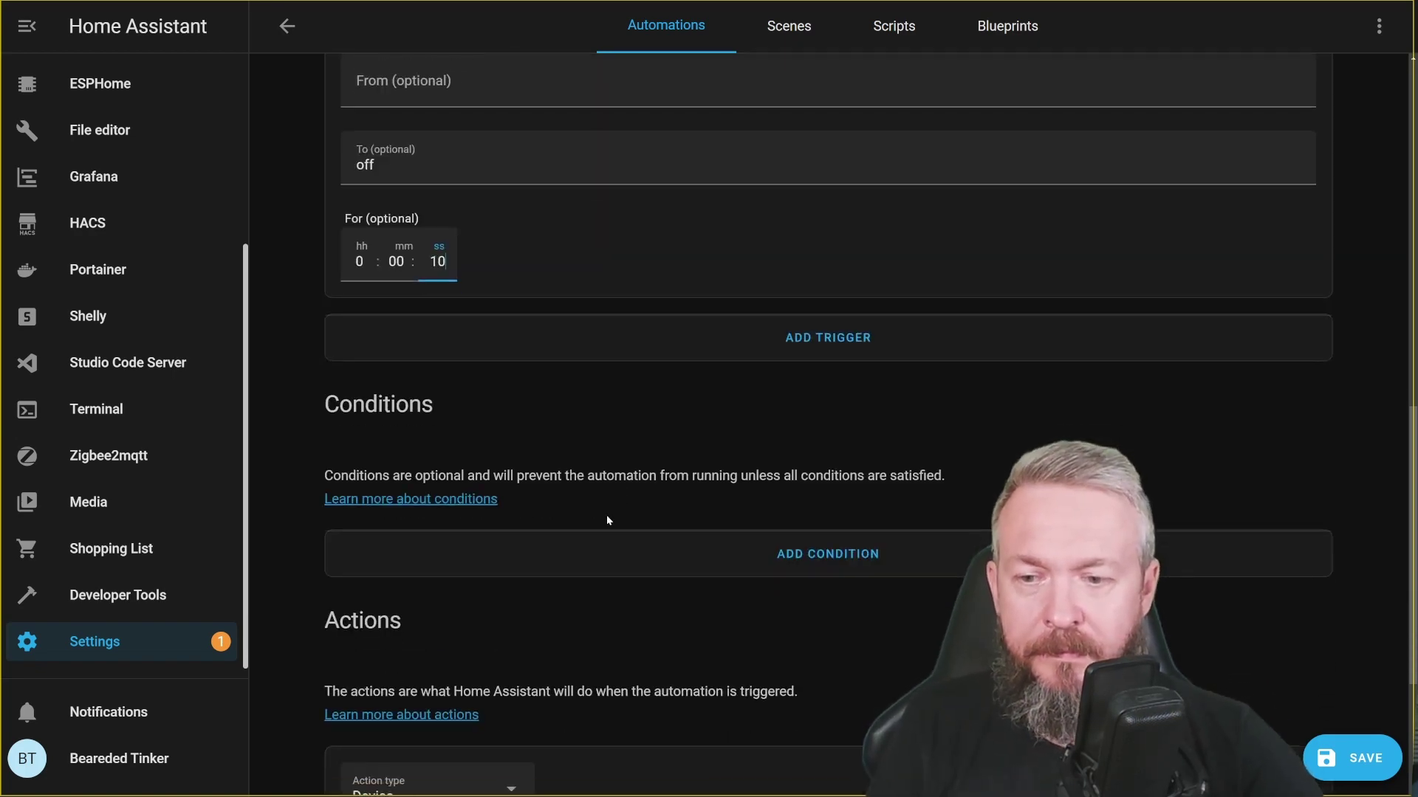
pyautogui.scroll(-3, 607, 521)
# Add a Call service action to notify.beardedbot with message 'Stroj 1 server is down.'.
pyautogui.click(504, 525)
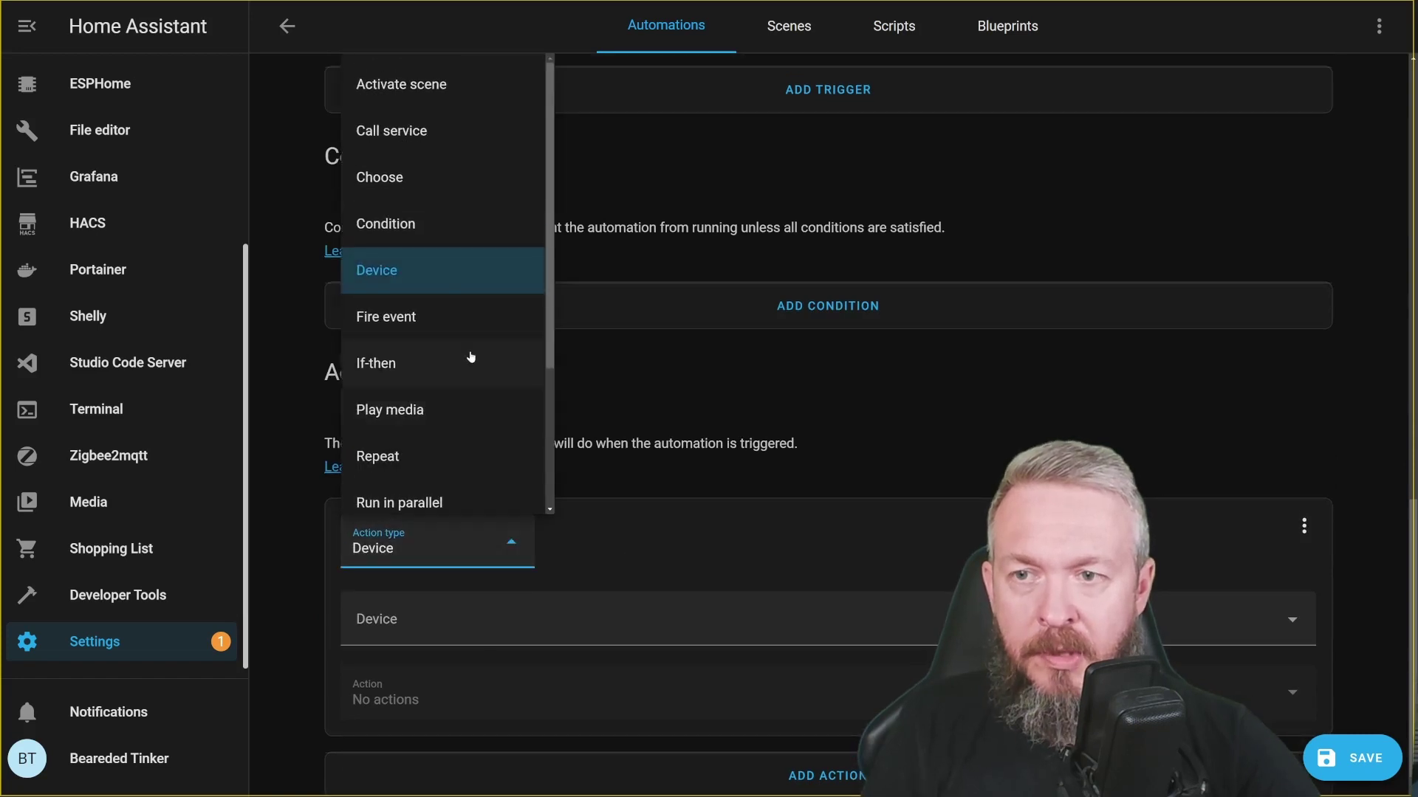
pyautogui.click(446, 130)
pyautogui.click(495, 636)
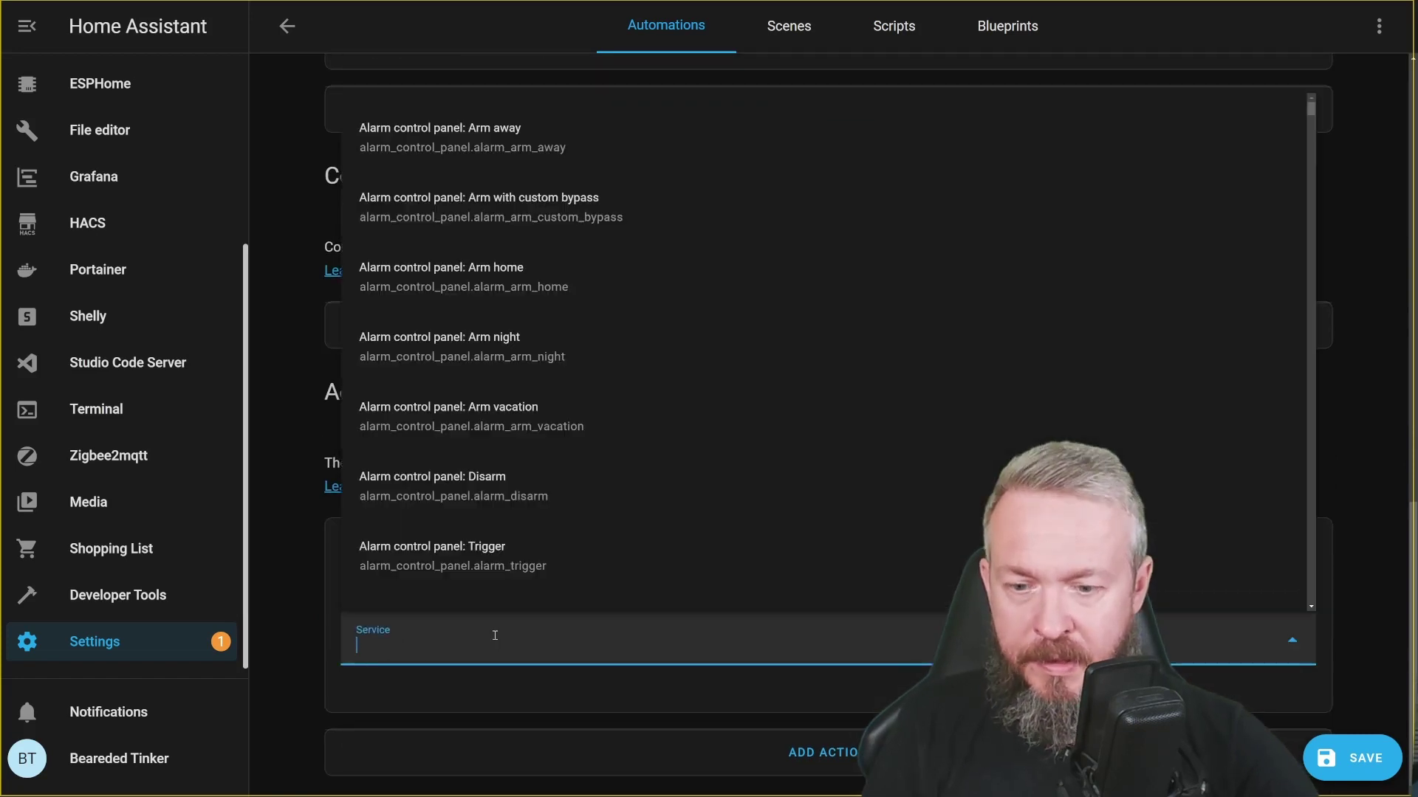
pyautogui.write('notif')
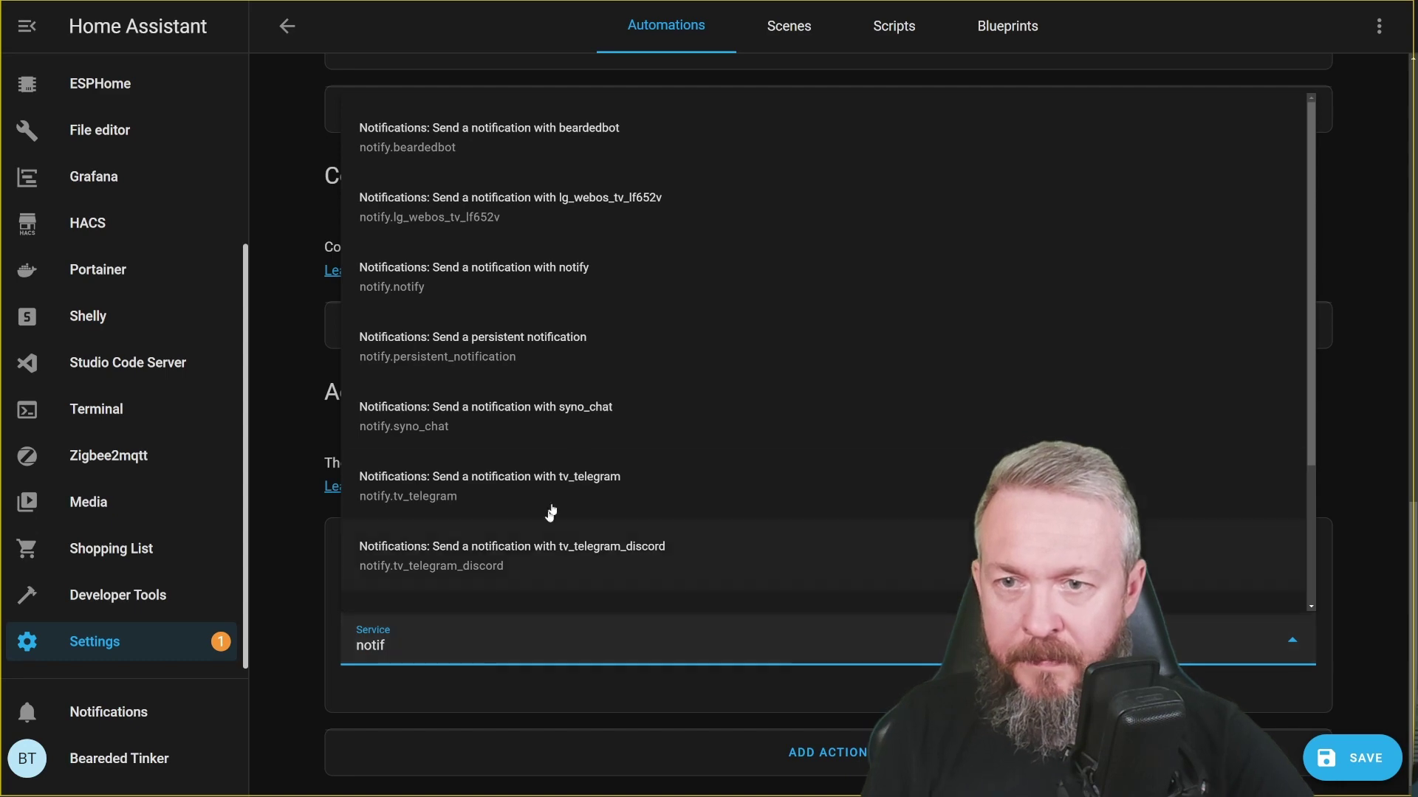
pyautogui.click(611, 145)
pyautogui.scroll(-4, 880, 475)
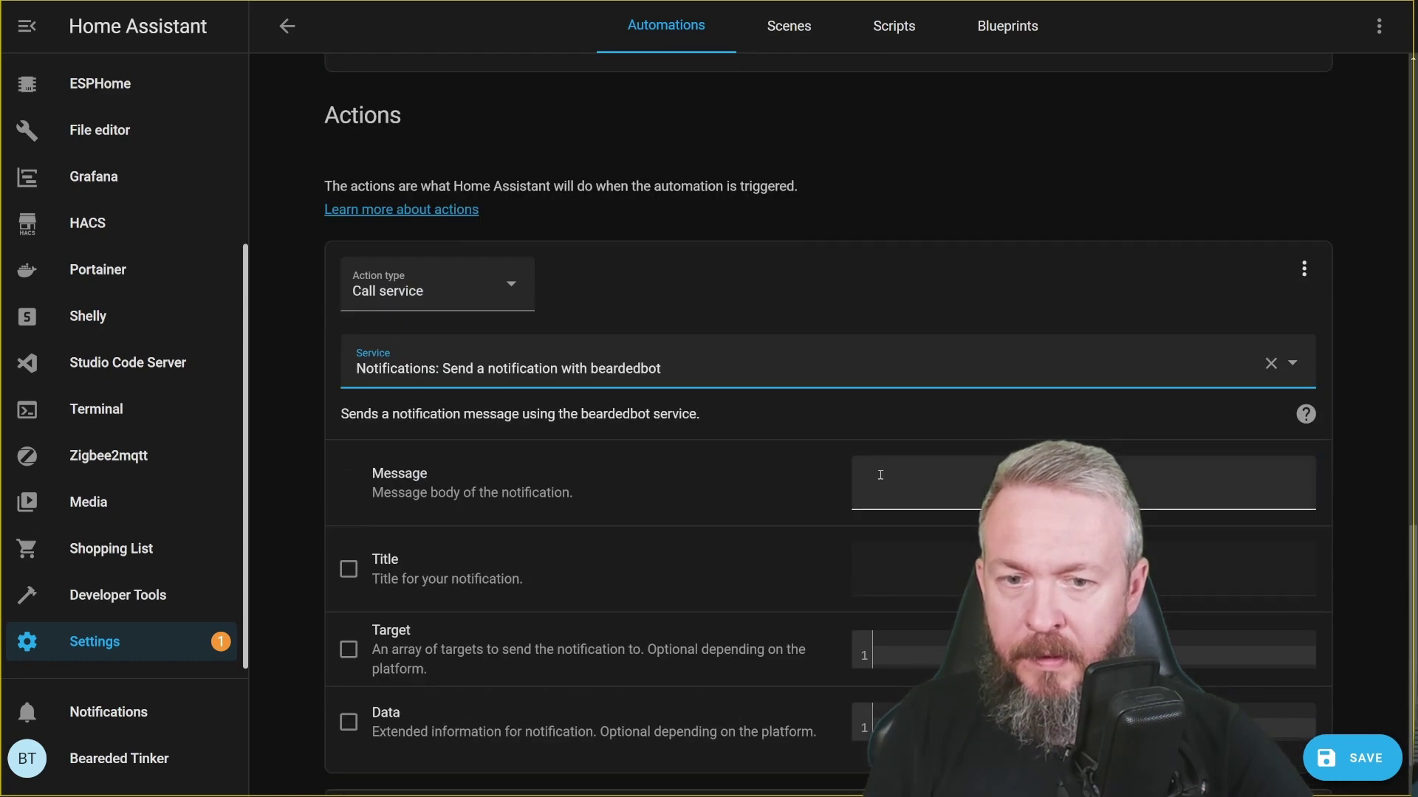
pyautogui.click(880, 475)
pyautogui.write('Stroj 1 server is do')
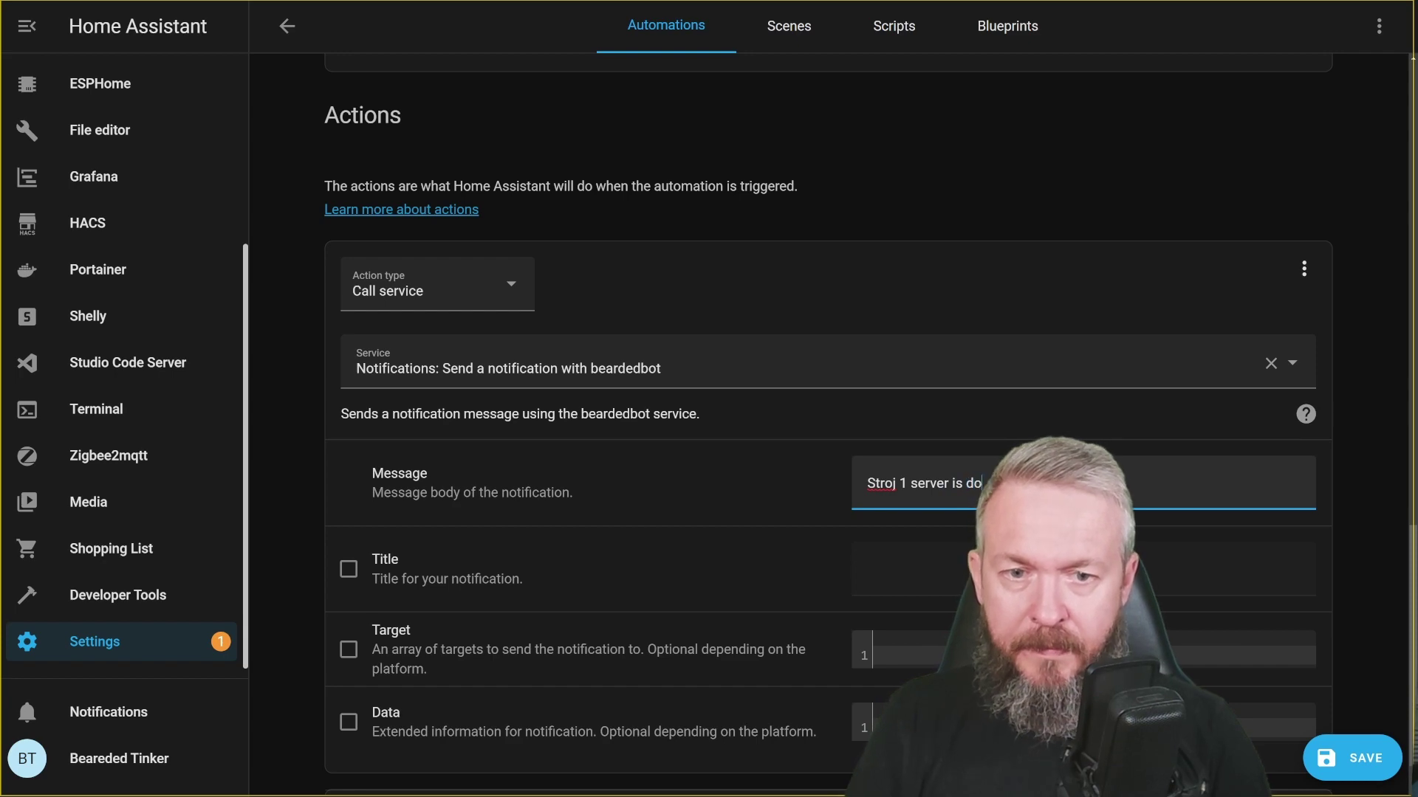
pyautogui.write('wn.')
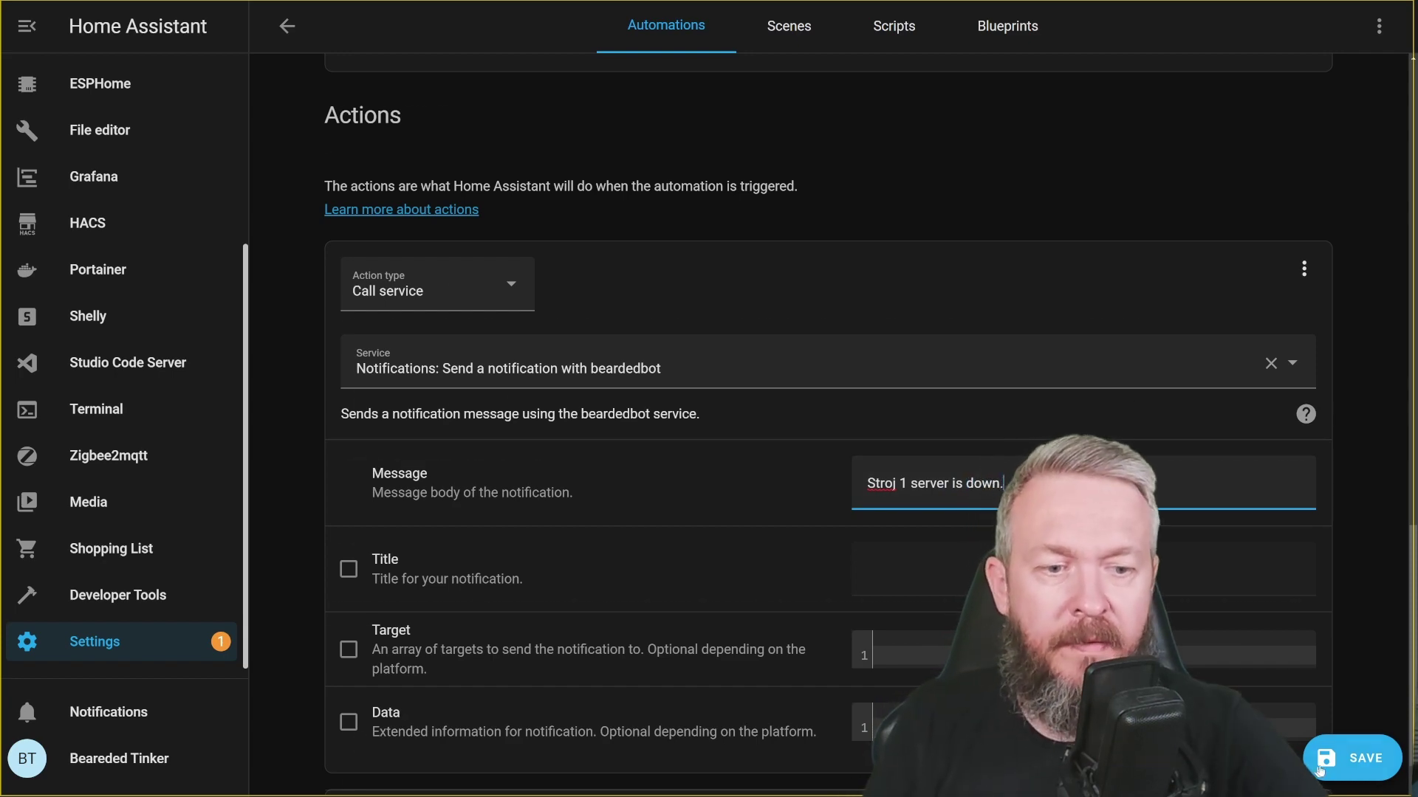